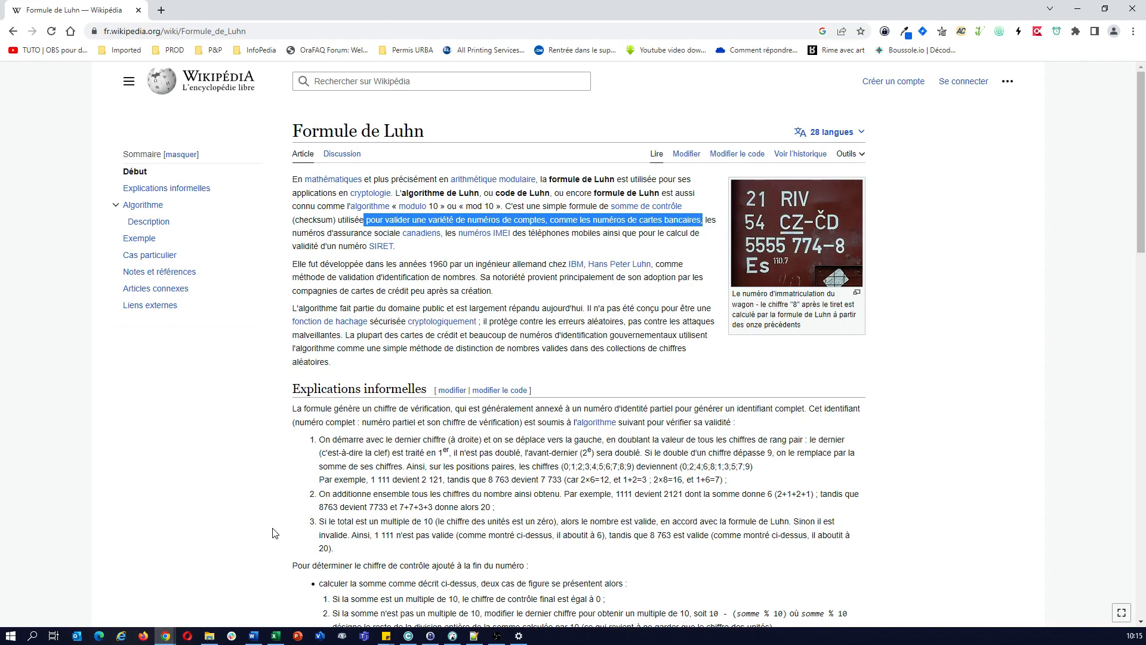
Read the three steps of the Luhn algorithm in the article's Description section, from digit doubling to division by 10.
{"action": "scroll", "coordinate": [277, 507], "scroll_direction": "down", "scroll_amount": 7}
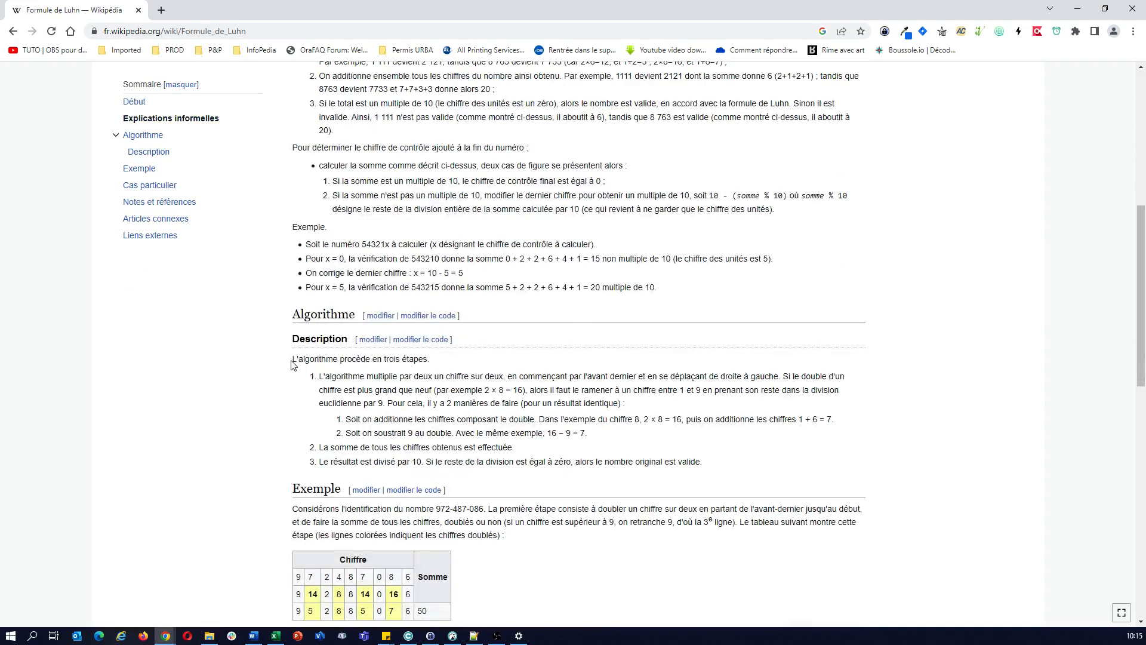
{"action": "left_click_drag", "start_coordinate": [293, 359], "coordinate": [433, 365]}
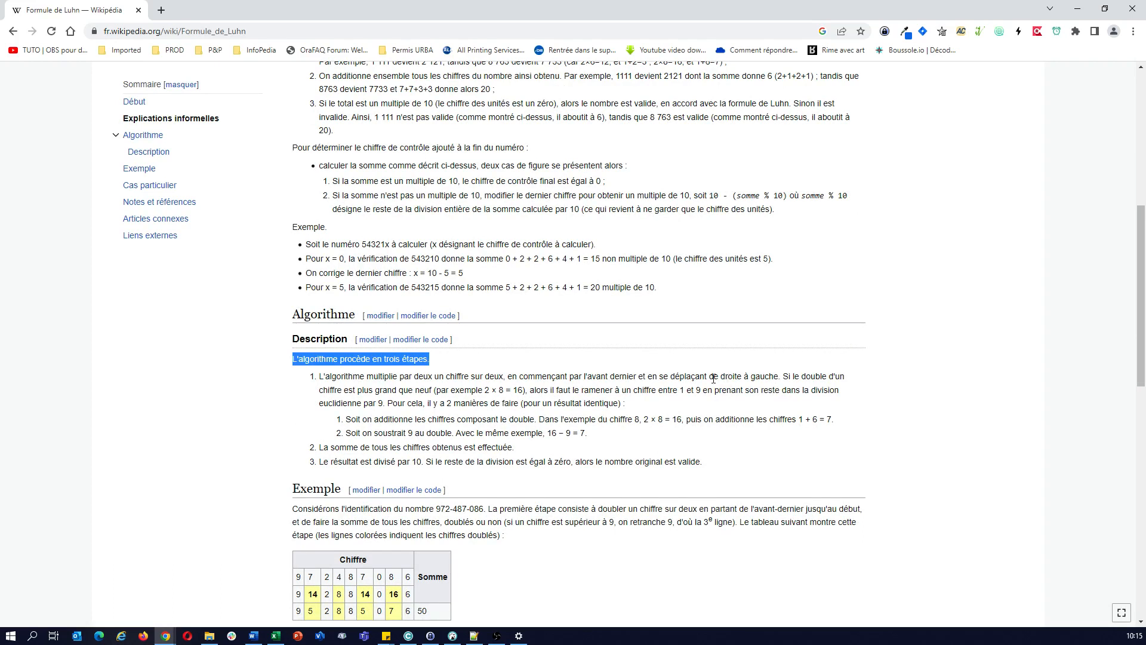
{"action": "left_click_drag", "start_coordinate": [714, 378], "coordinate": [780, 376]}
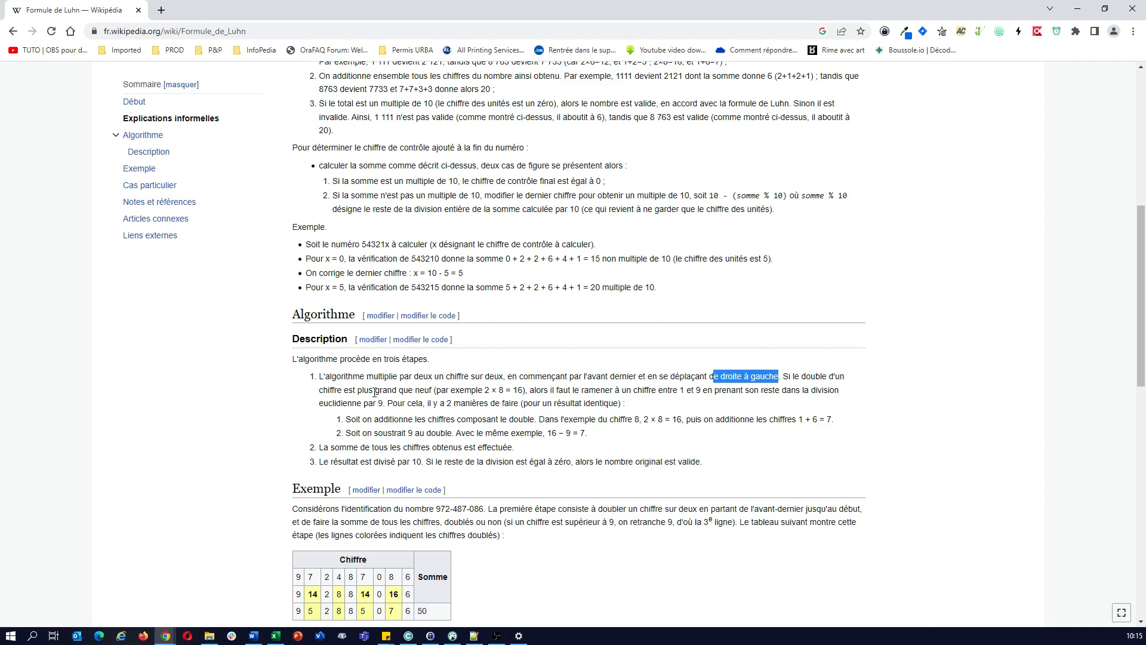
{"action": "left_click_drag", "start_coordinate": [376, 391], "coordinate": [431, 391]}
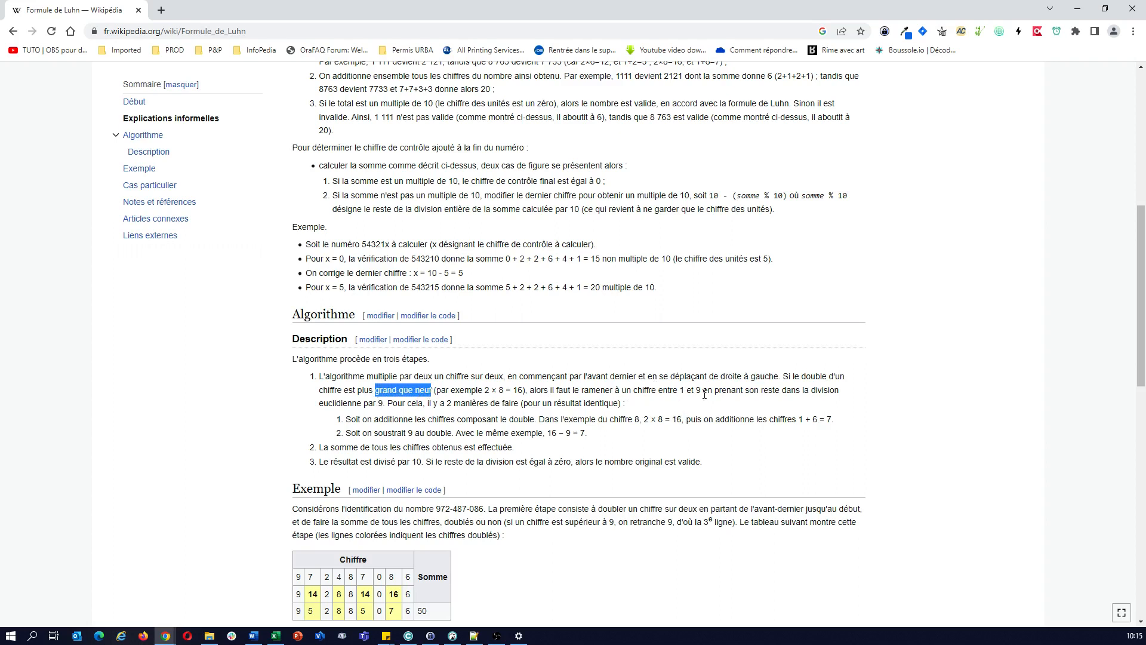
{"action": "left_click_drag", "start_coordinate": [634, 420], "coordinate": [682, 421]}
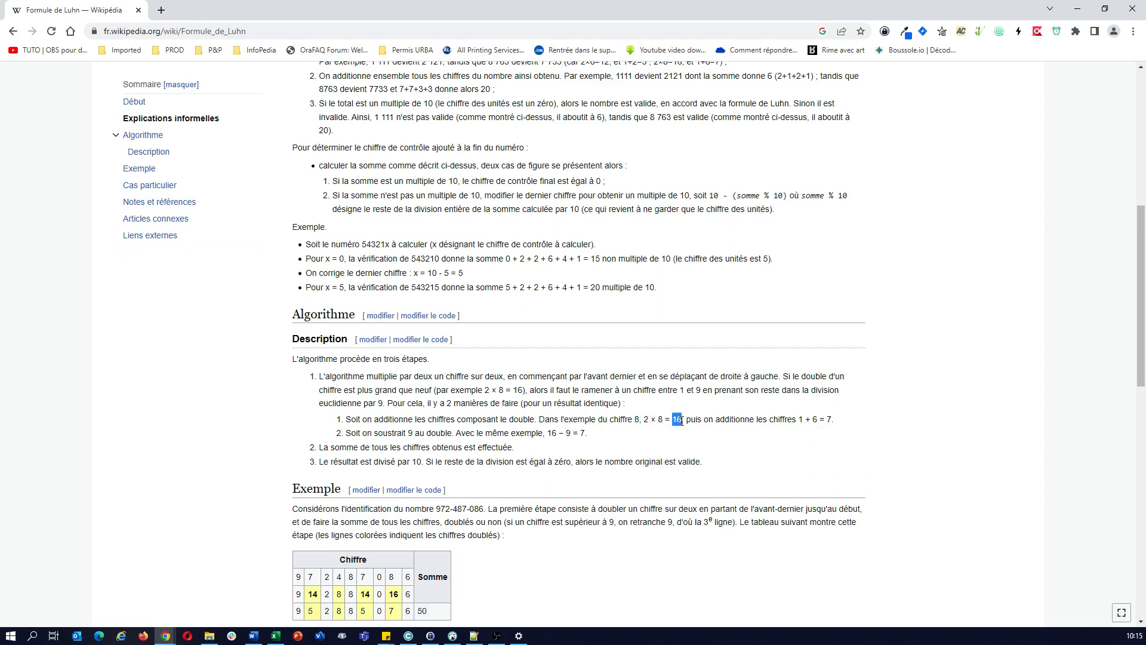
{"action": "left_click_drag", "start_coordinate": [827, 420], "coordinate": [833, 422]}
{"action": "double_click", "coordinate": [676, 419]}
{"action": "left_click_drag", "start_coordinate": [547, 434], "coordinate": [570, 435]}
{"action": "left_click", "coordinate": [597, 440]}
{"action": "double_click", "coordinate": [346, 448]}
{"action": "double_click", "coordinate": [416, 462]}
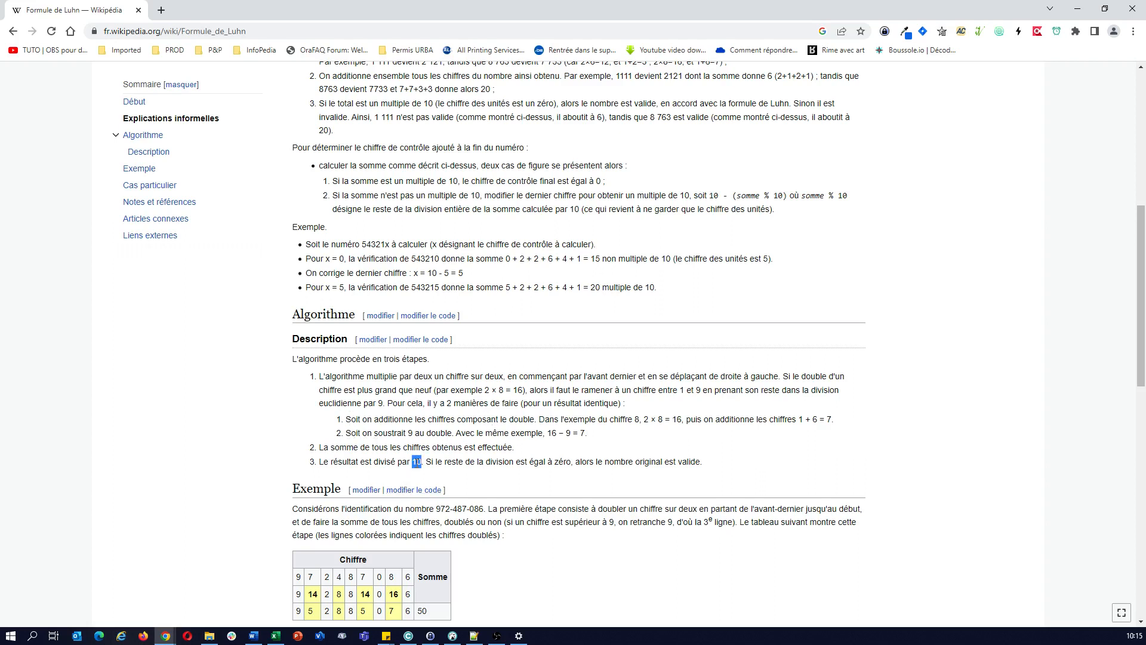
Switch to Excel, load the Compte à vérifier table into Power Query and delete the automatic Type modifié step.
{"action": "left_click", "coordinate": [276, 636]}
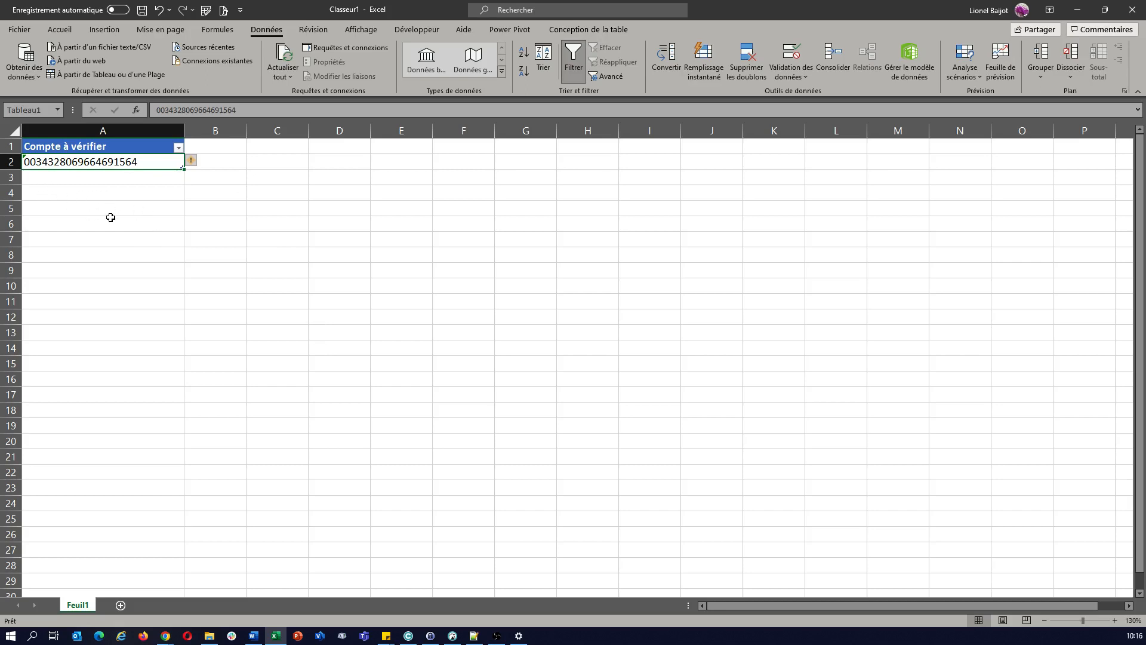
{"action": "left_click", "coordinate": [93, 76]}
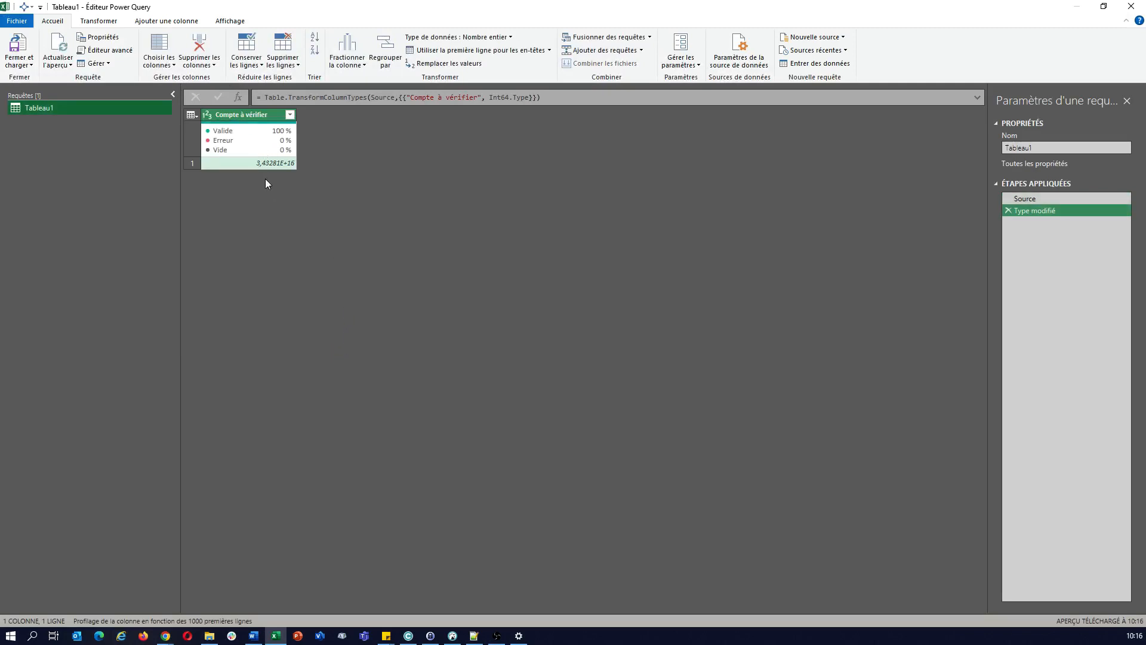
{"action": "left_click", "coordinate": [208, 116]}
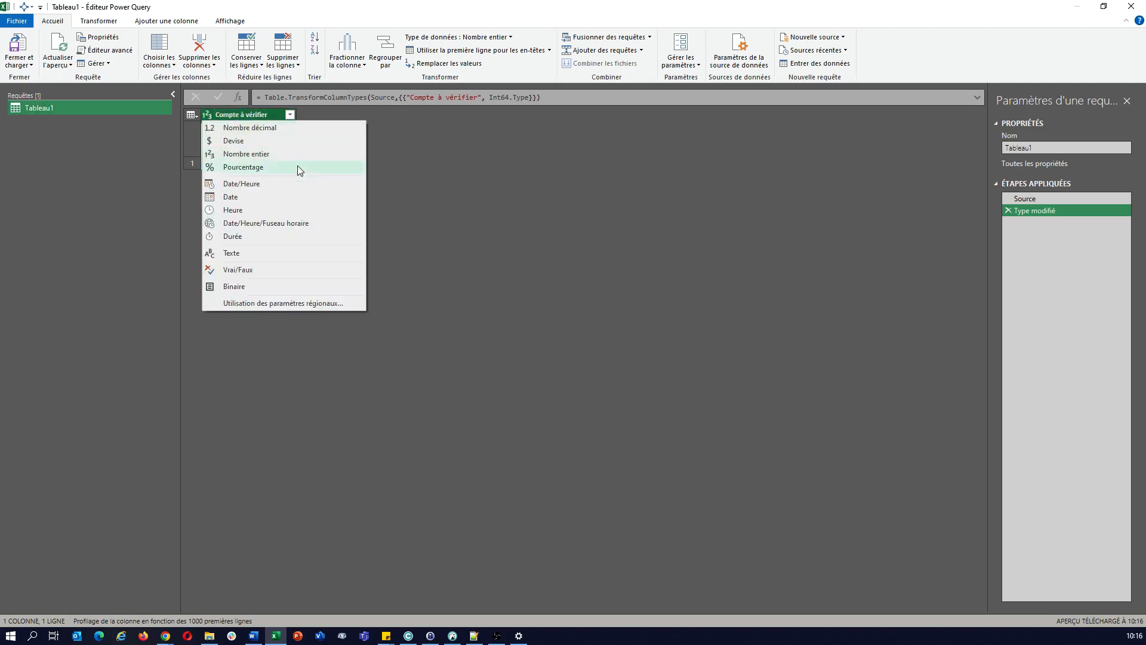
{"action": "left_click", "coordinate": [417, 189]}
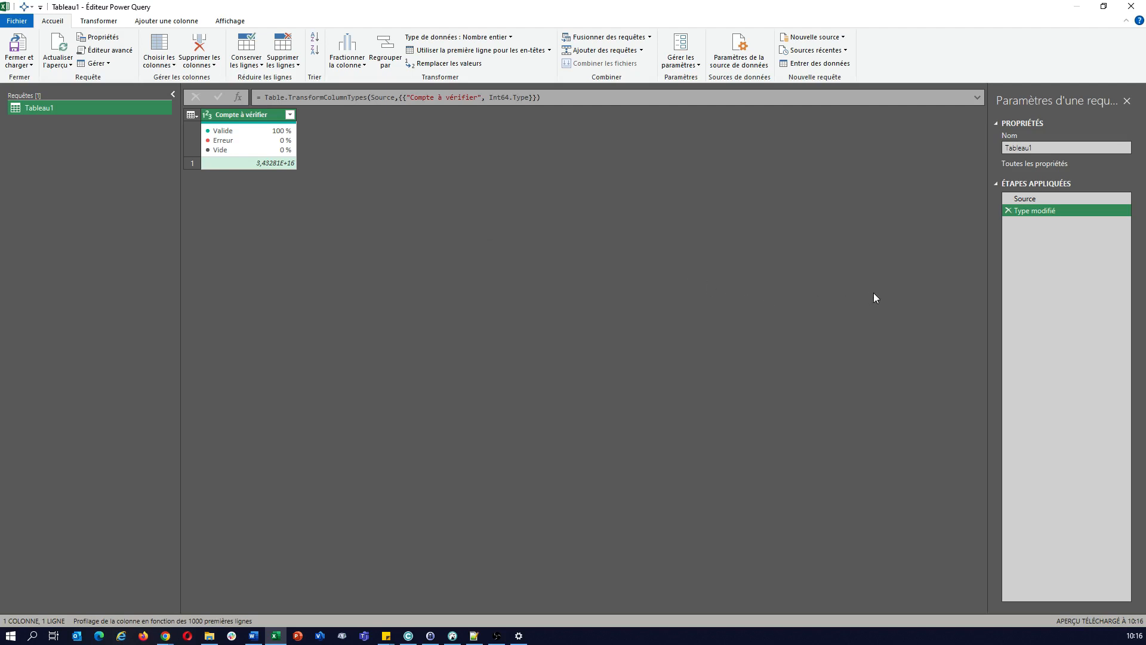
{"action": "left_click", "coordinate": [1008, 211]}
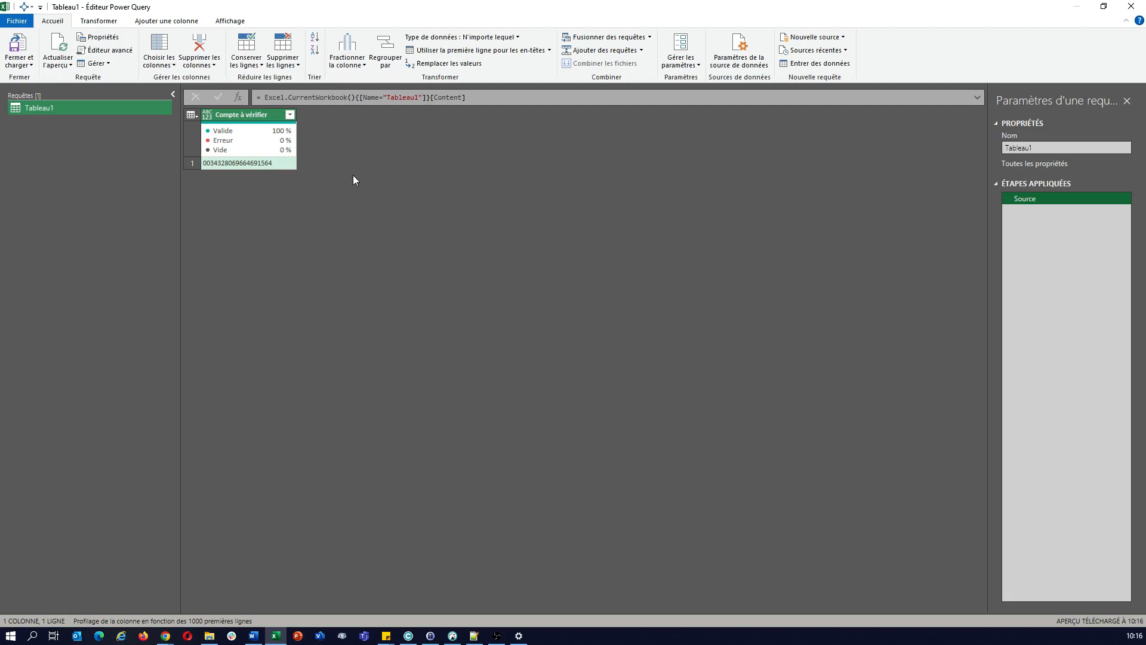
Split the Compte à vérifier column repeatedly by 1 character into rows.
{"action": "left_click", "coordinate": [348, 60]}
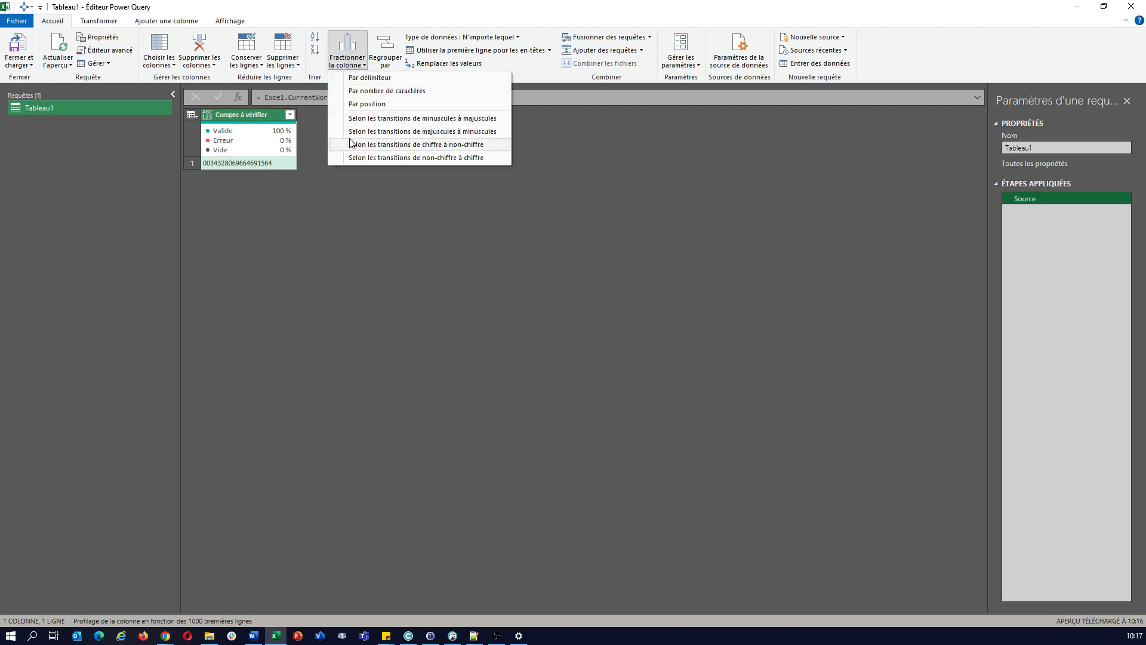
{"action": "left_click", "coordinate": [377, 91]}
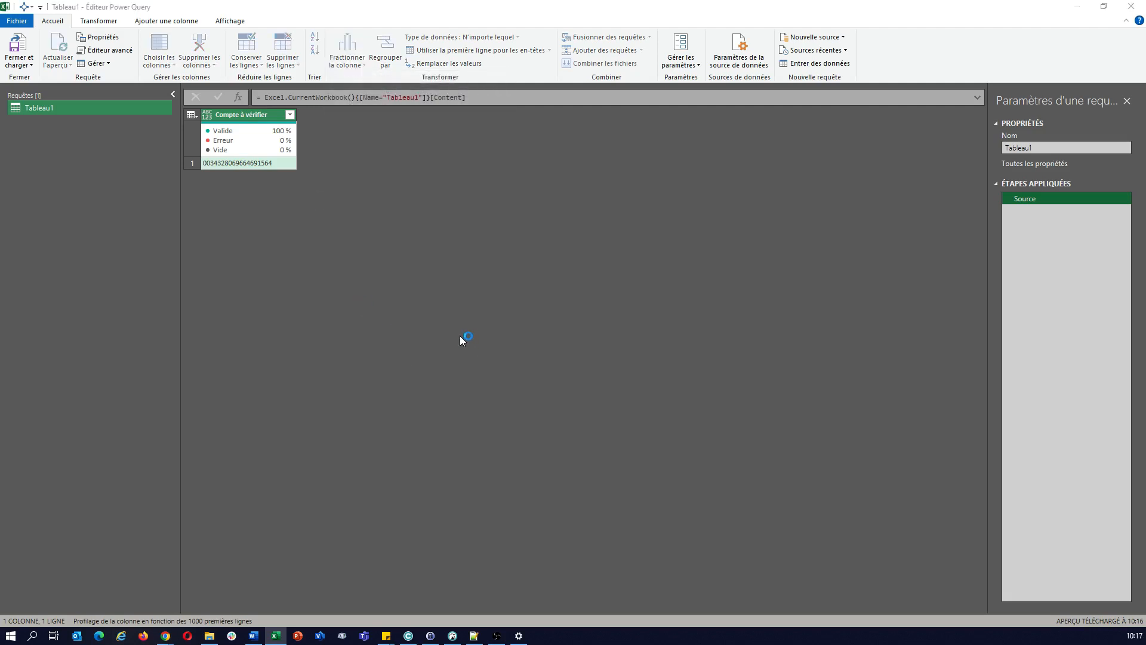
{"action": "type", "text": "1"}
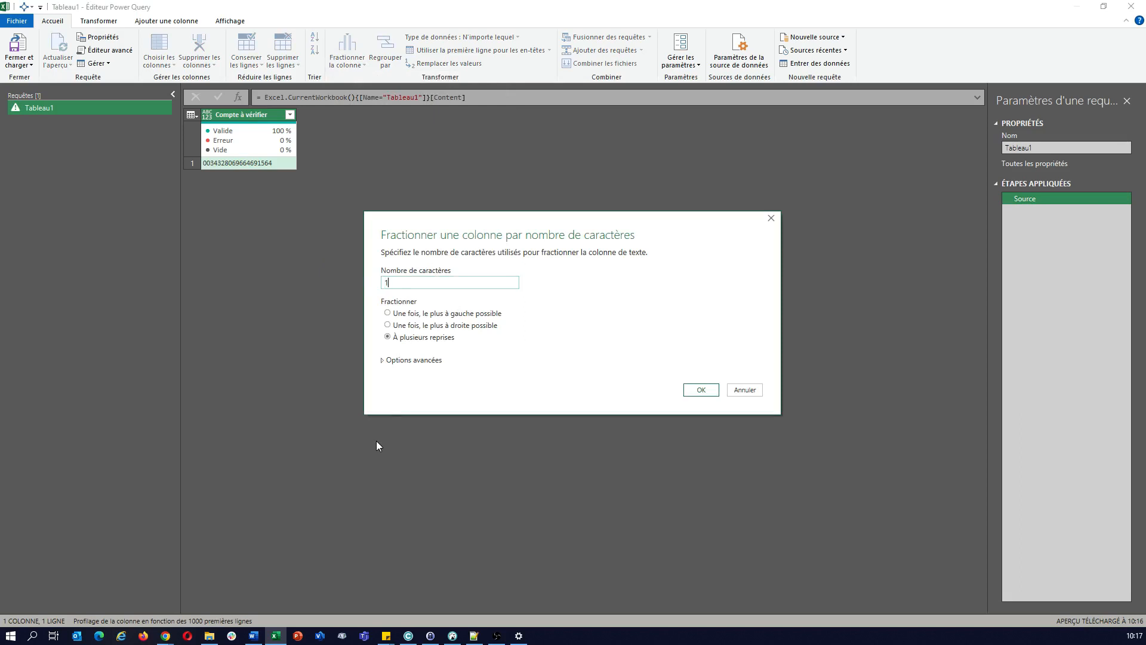
{"action": "left_click", "coordinate": [384, 361]}
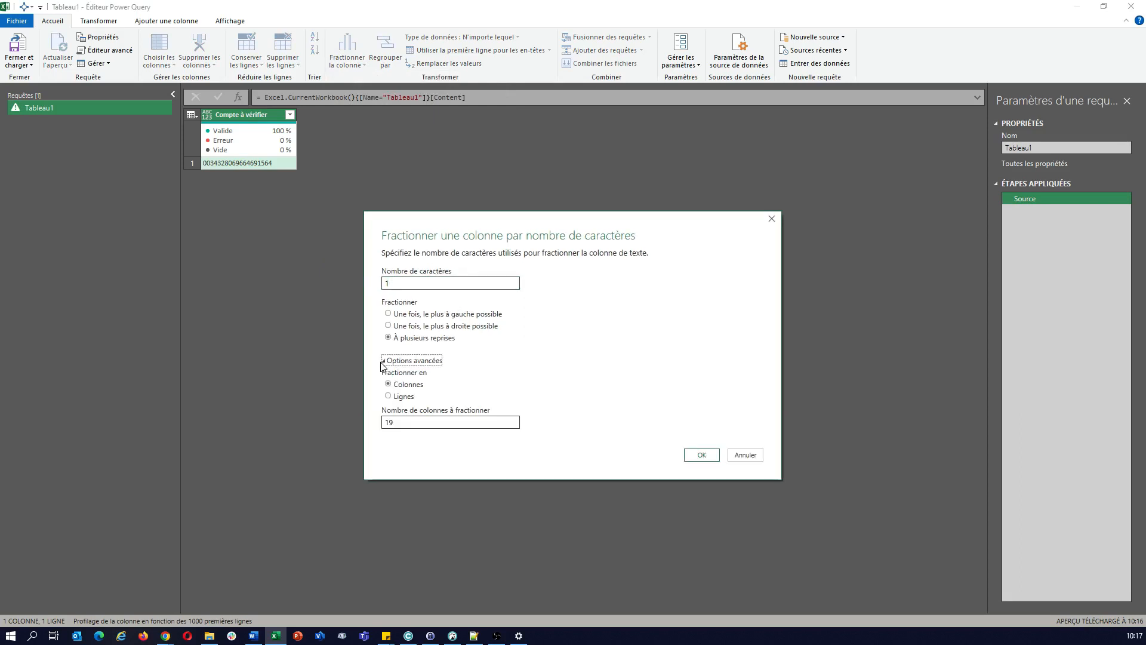
{"action": "left_click", "coordinate": [396, 397]}
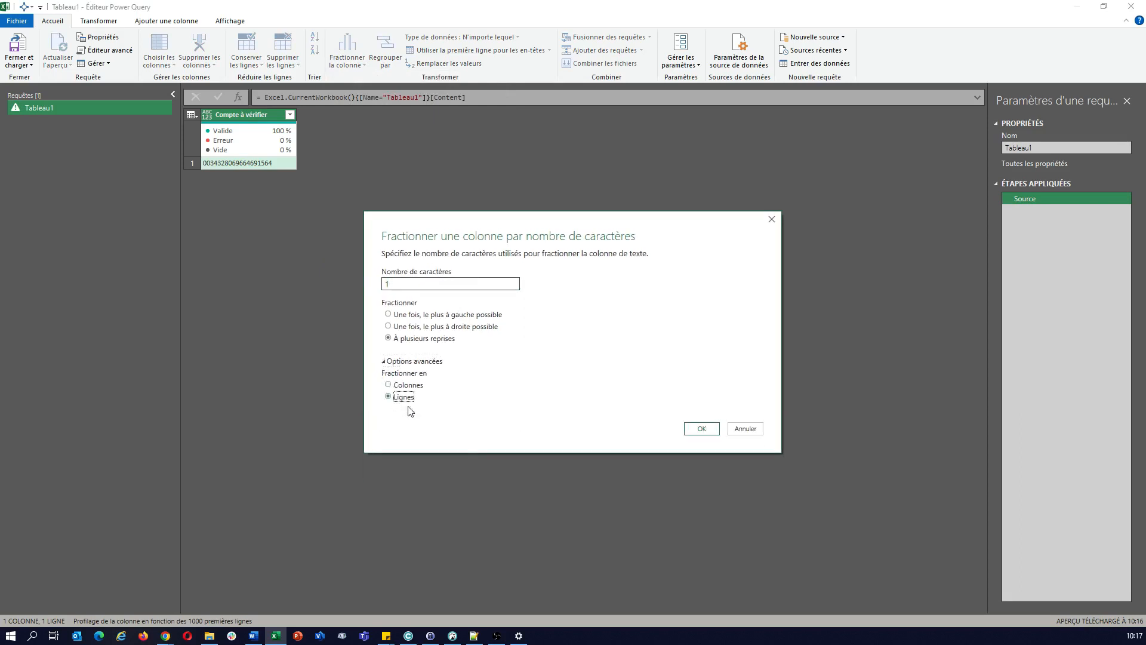
{"action": "left_click", "coordinate": [696, 431]}
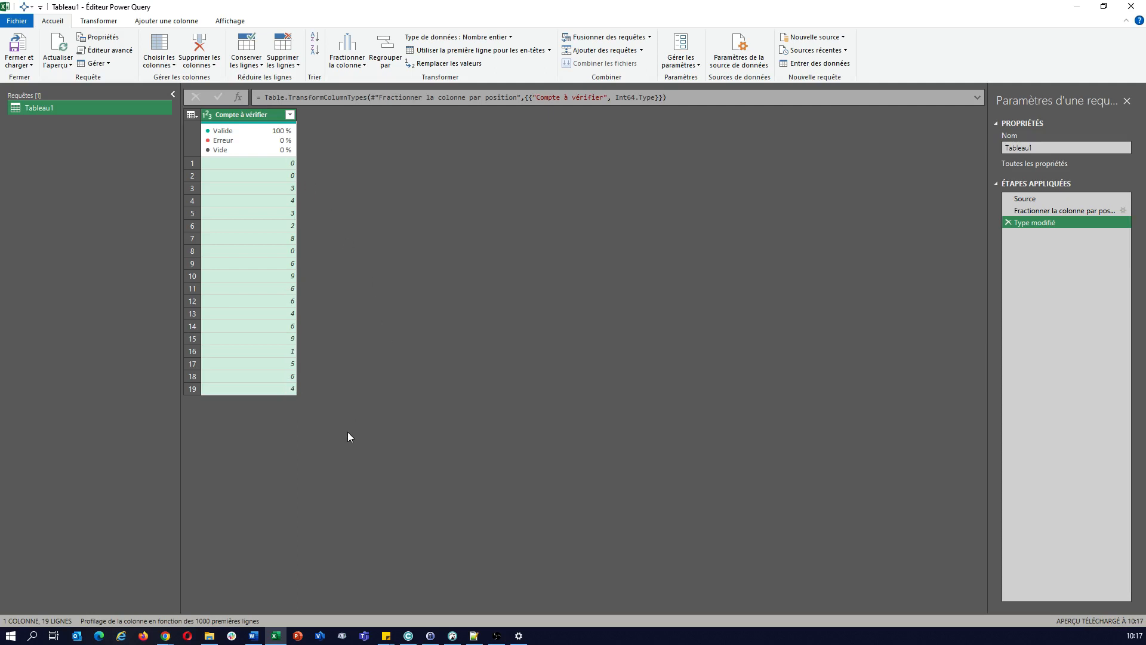
Add an index column starting from 1 and check its first and last rows.
{"action": "left_click", "coordinate": [179, 23]}
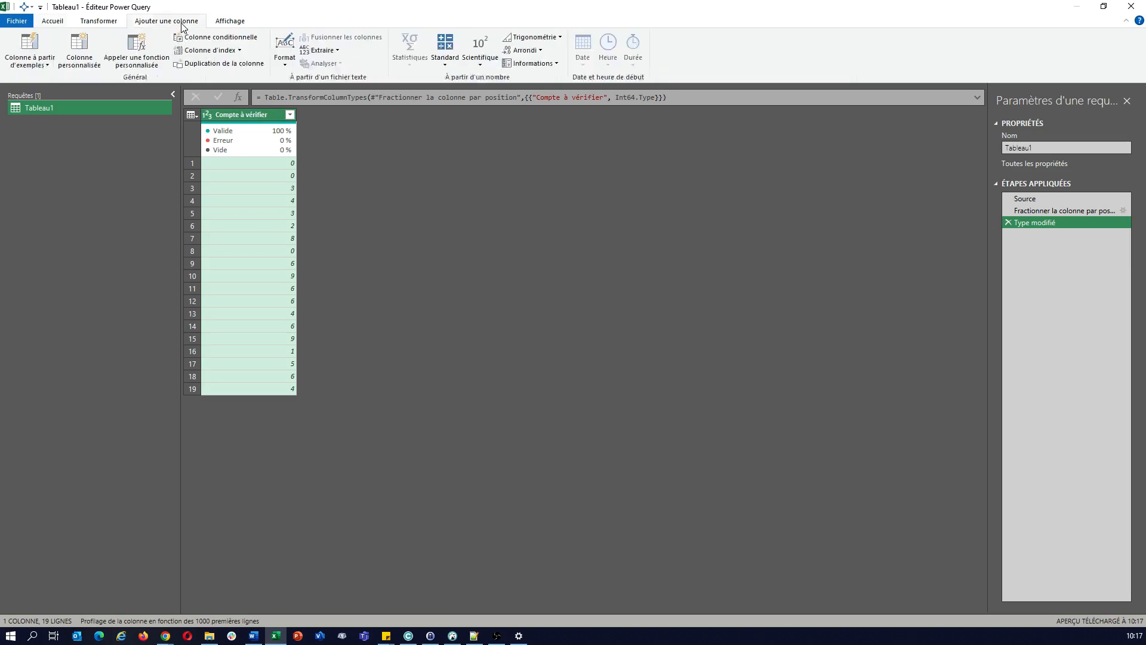
{"action": "left_click", "coordinate": [239, 50]}
{"action": "left_click", "coordinate": [235, 78]}
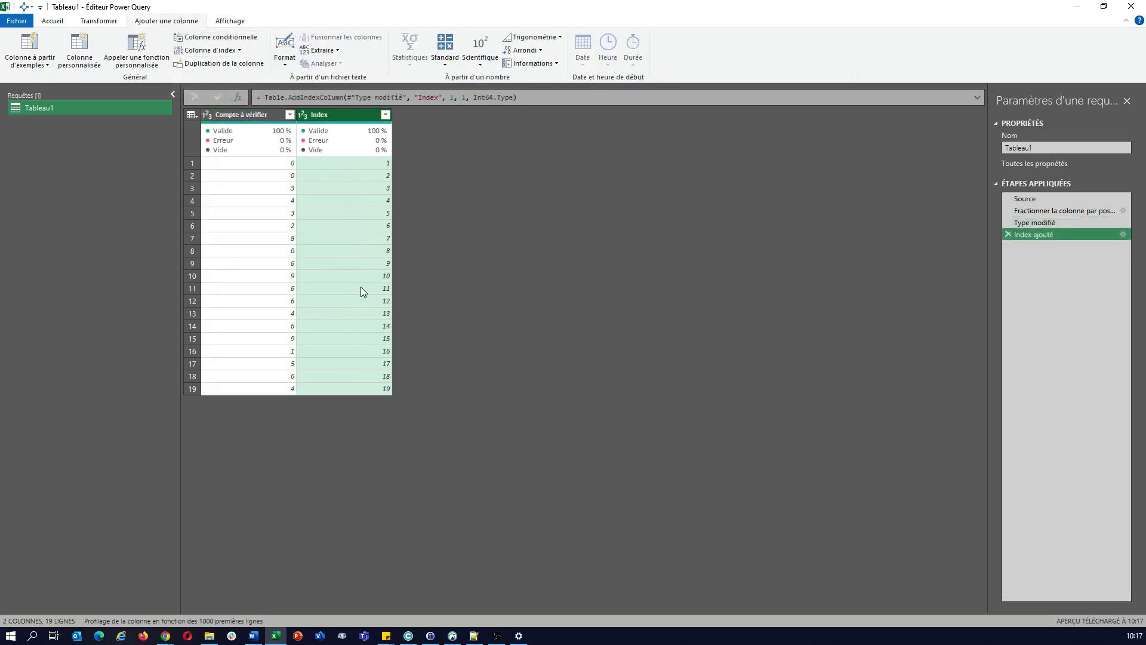
{"action": "left_click", "coordinate": [372, 169]}
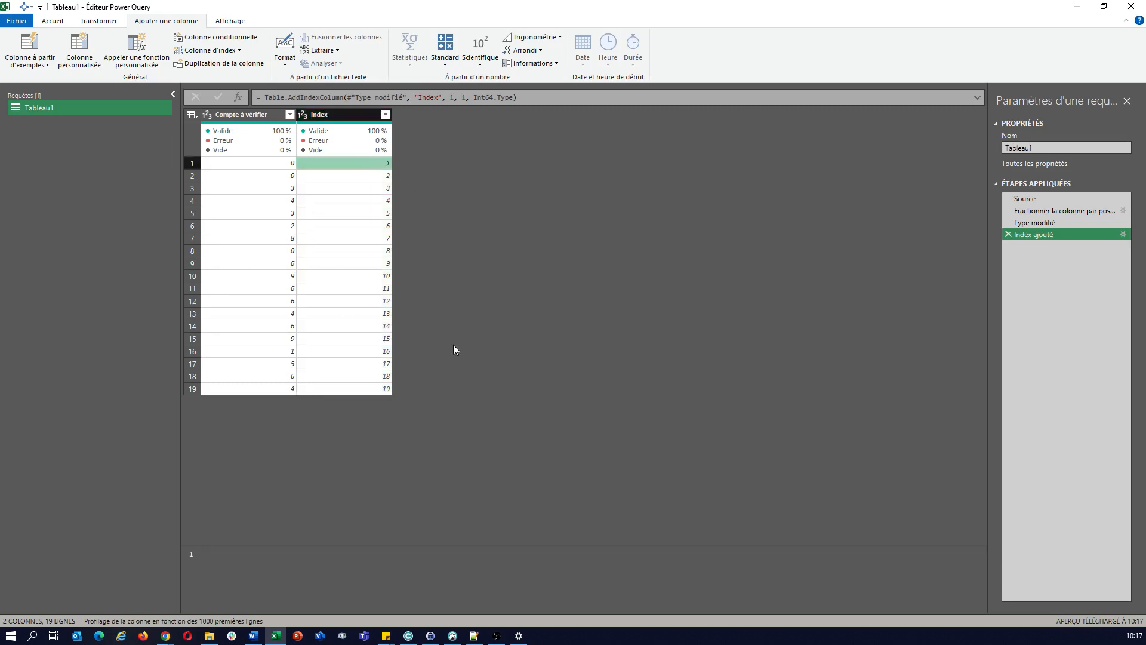
{"action": "left_click", "coordinate": [327, 389]}
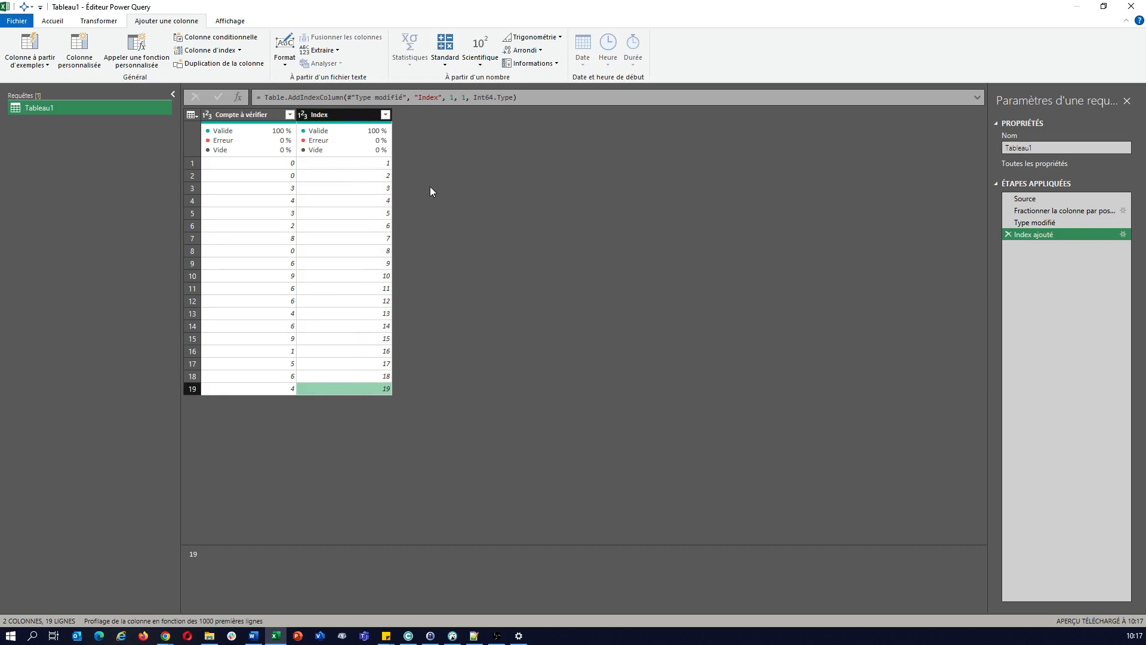
Replace the index column's start value in the formula with Table.RowCount(#"Type modifié").
{"action": "left_click", "coordinate": [453, 97]}
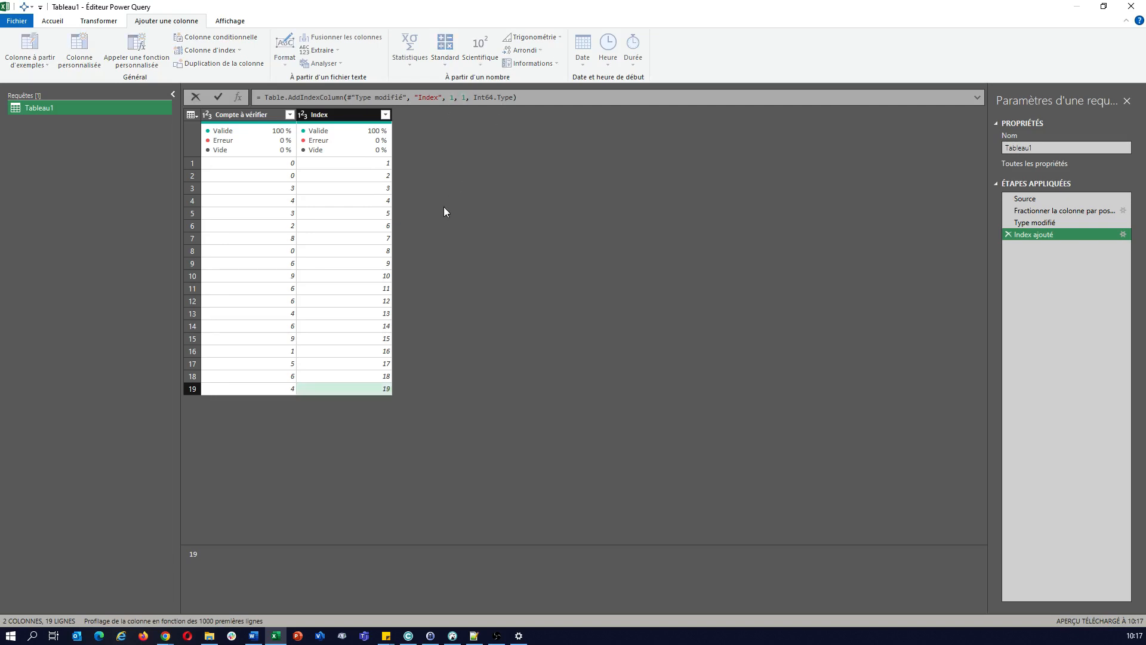
{"action": "key", "text": "BackSpace"}
{"action": "type", "text": "Table."}
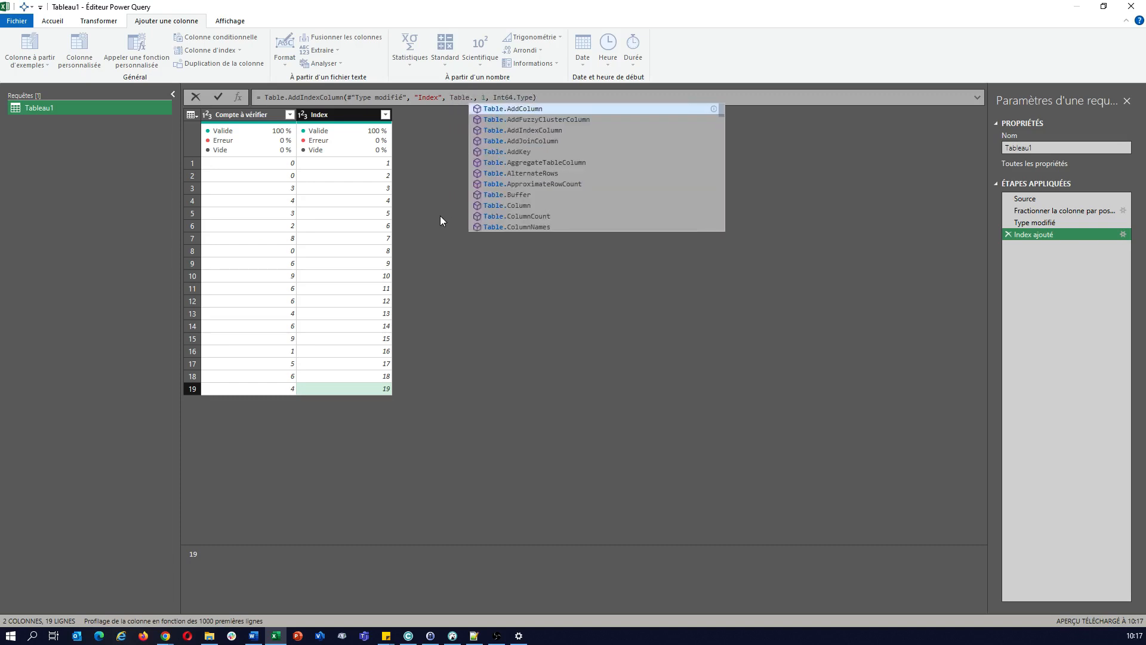
{"action": "type", "text": "Row"}
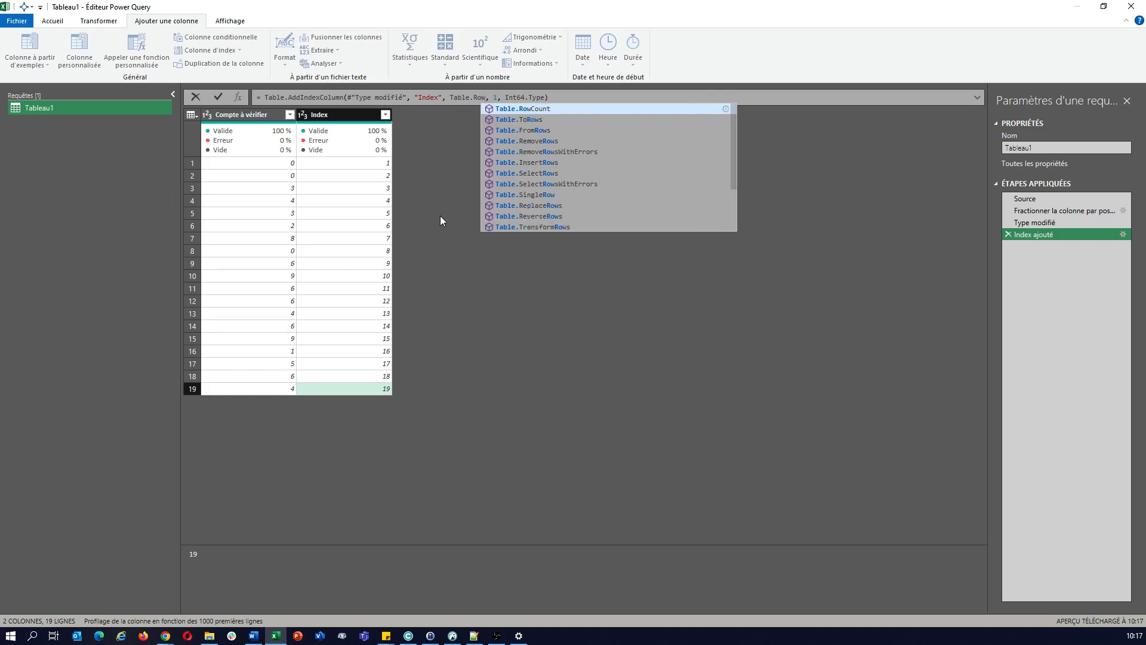
{"action": "key", "text": "Tab"}
{"action": "type", "text": "("}
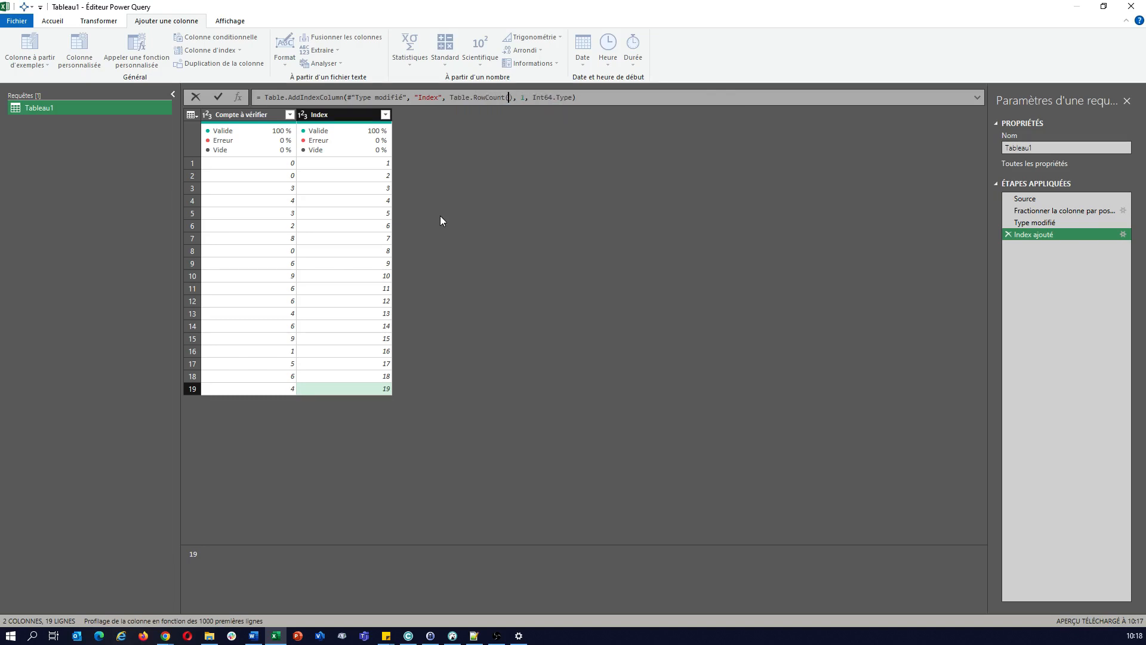
{"action": "type", "text": ")"}
{"action": "key", "text": "Left"}
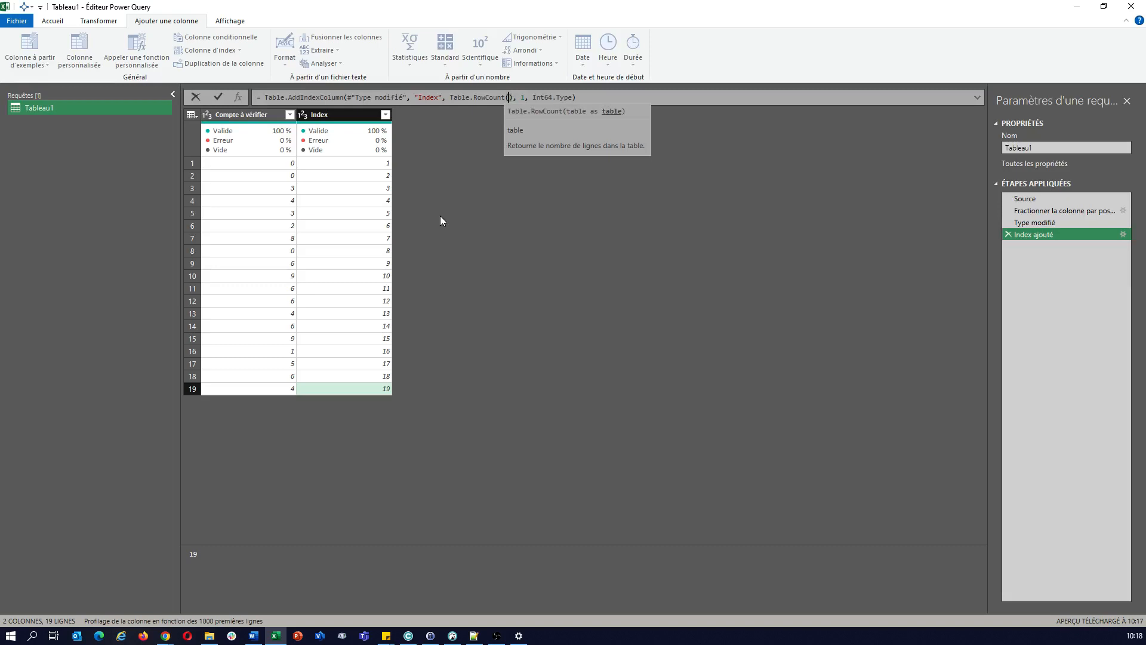
{"action": "type", "text": "#"}
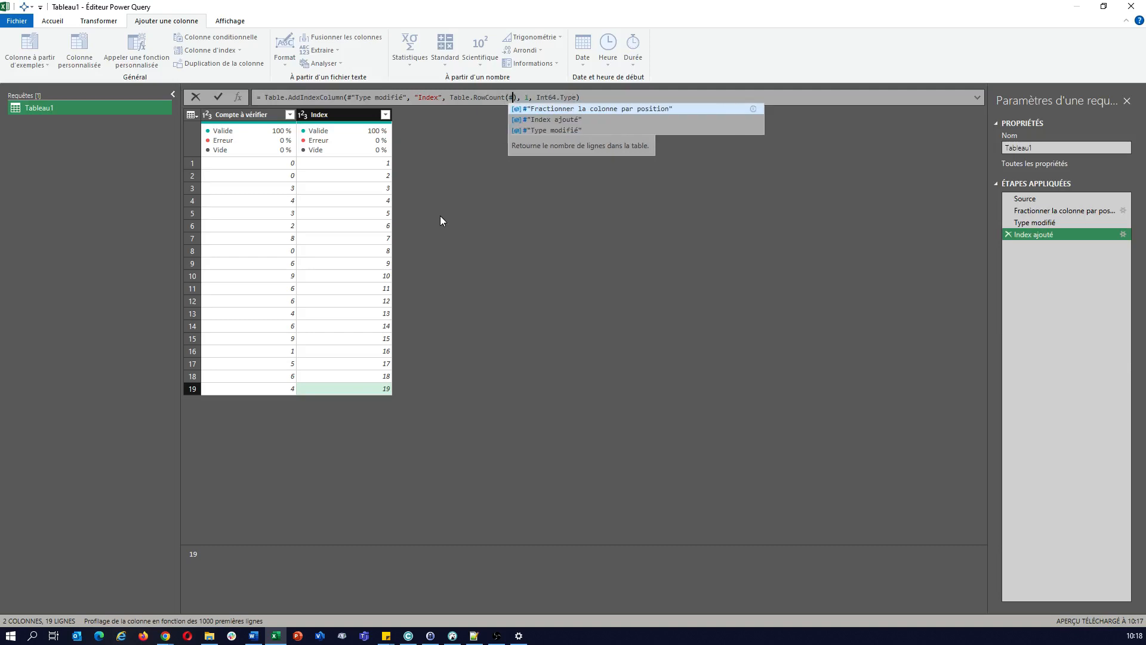
{"action": "key", "text": "Down"}
{"action": "key", "text": "Down"}
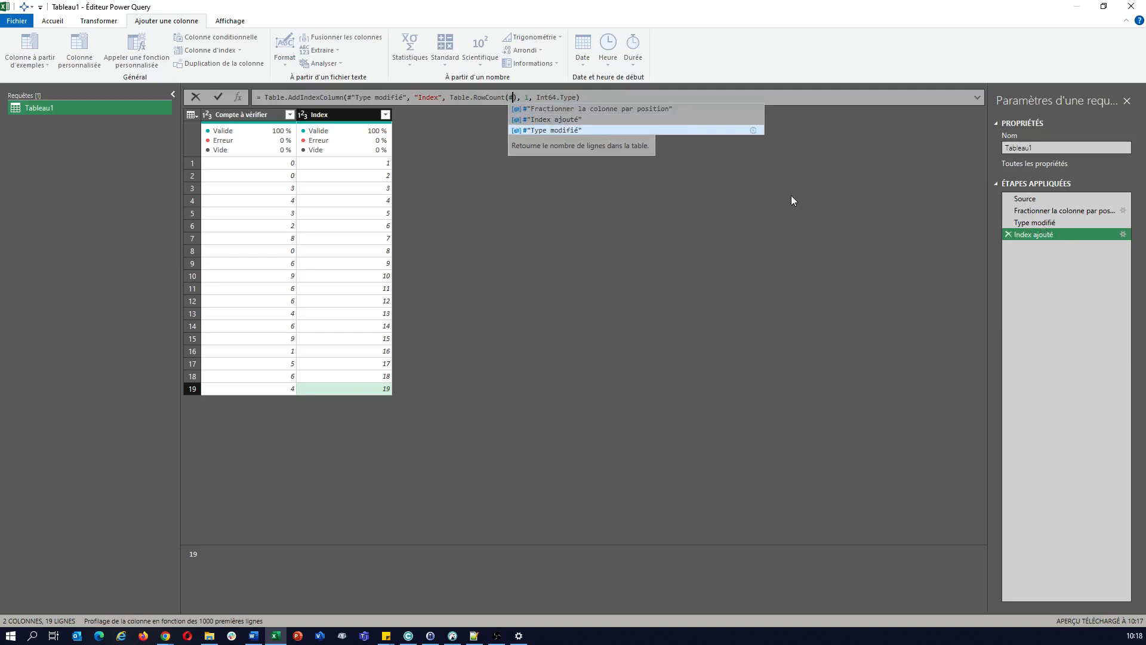
{"action": "key", "text": "Tab"}
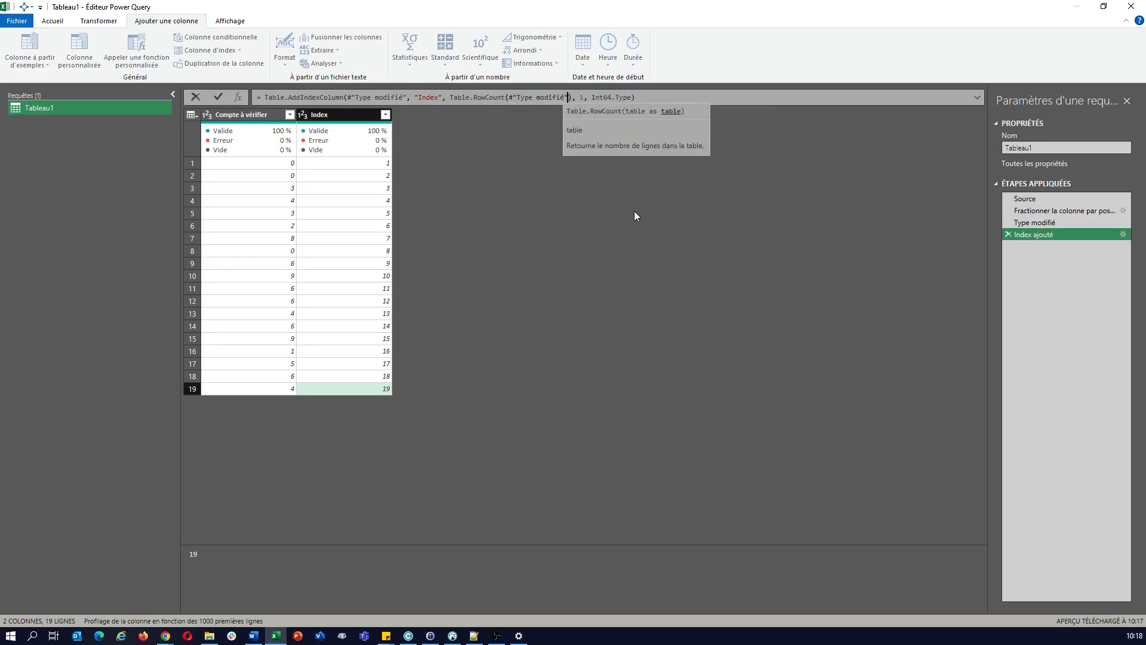
{"action": "key", "text": "Return"}
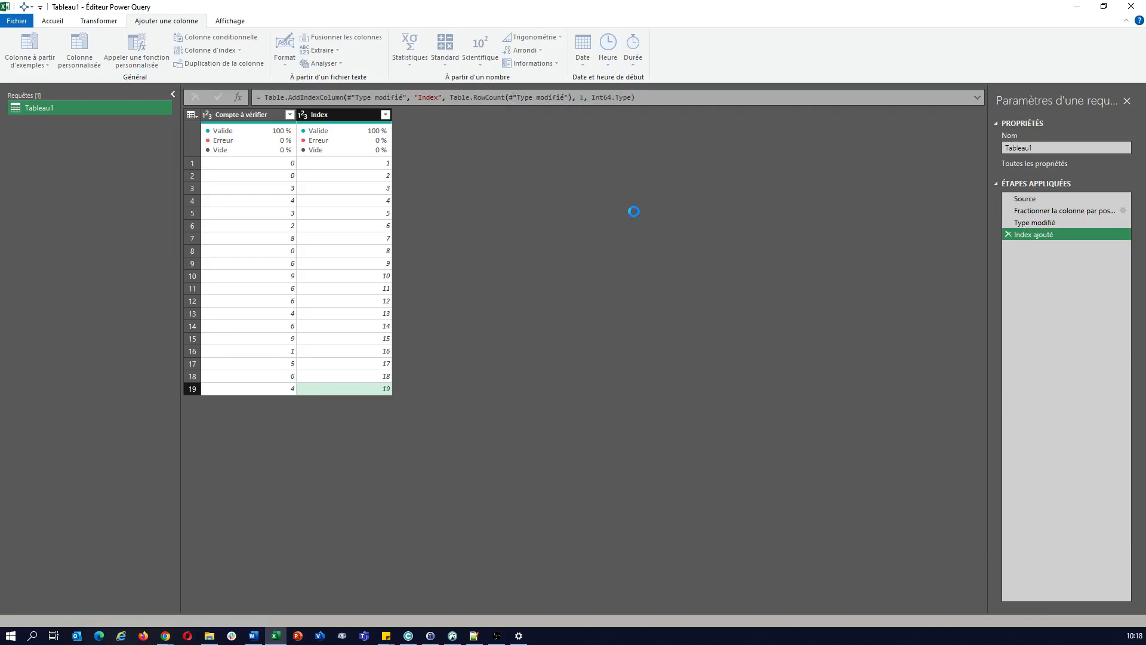
{"action": "left_click", "coordinate": [387, 164]}
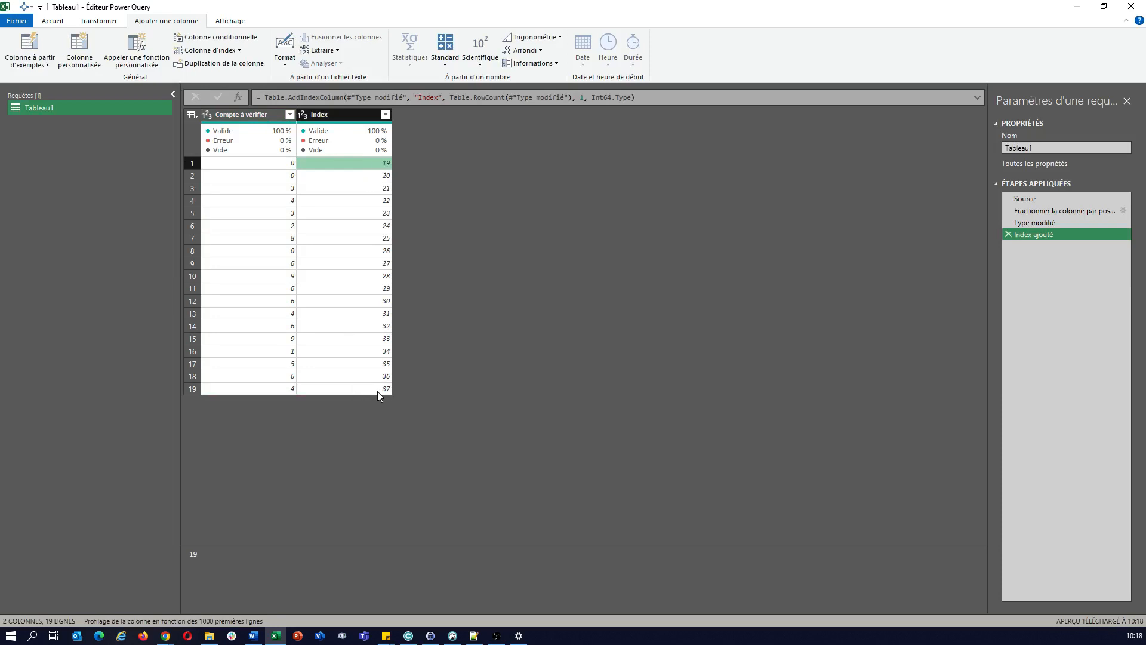
Set the index column's increment to -1 and check the numbering of the last digits.
{"action": "double_click", "coordinate": [582, 97]}
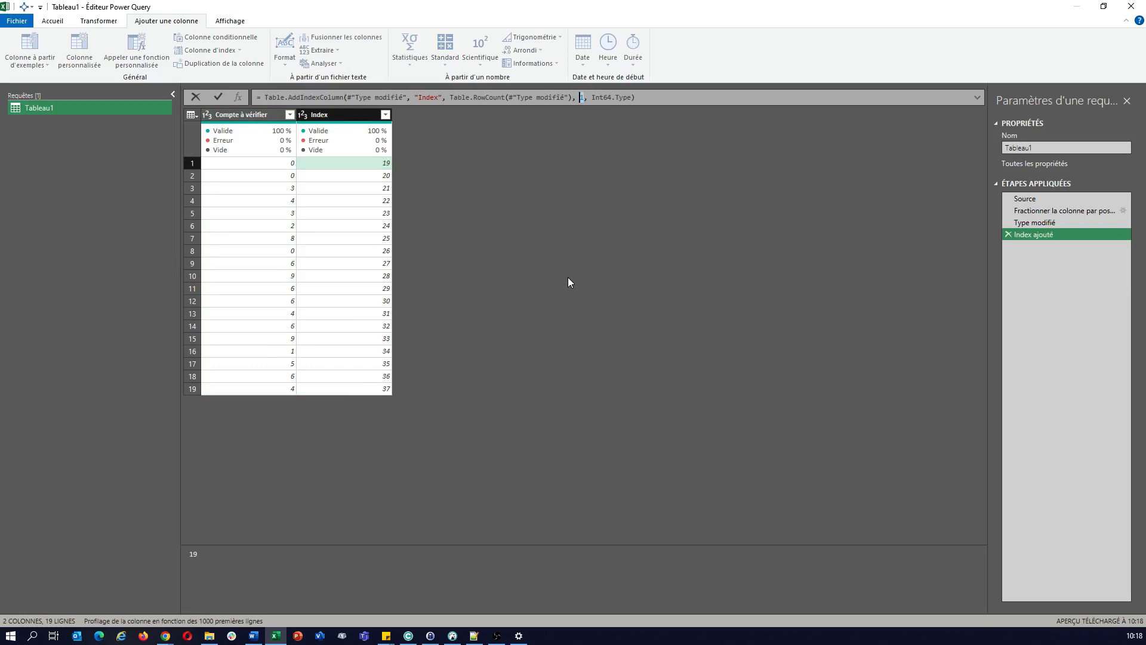
{"action": "type", "text": "-1"}
{"action": "key", "text": "Return"}
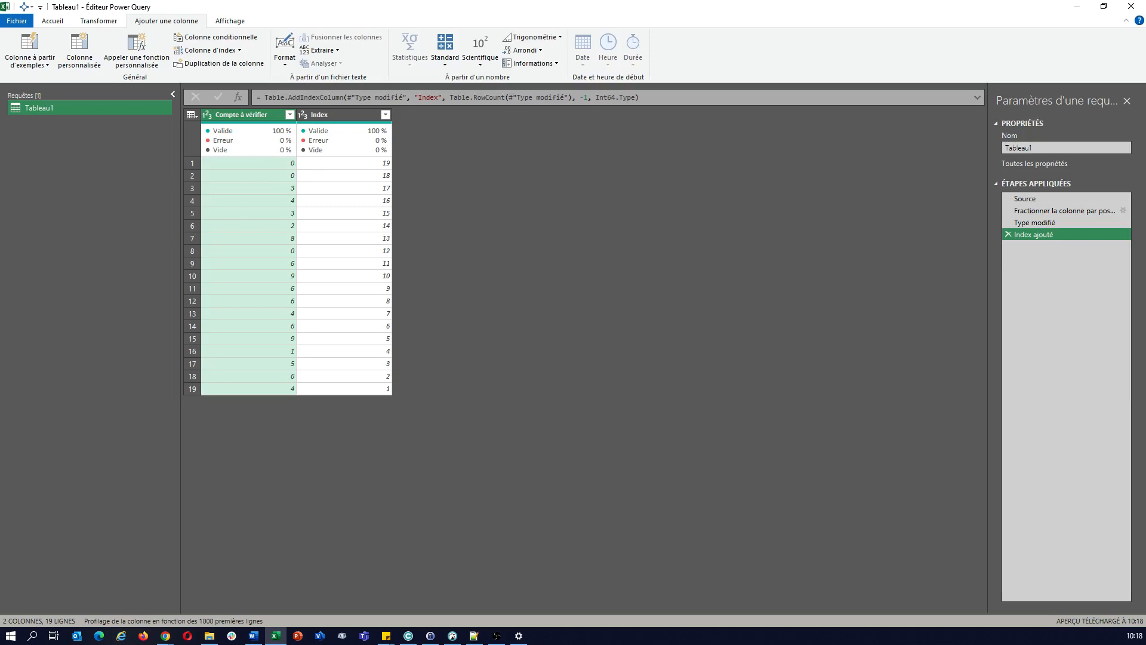
{"action": "left_click", "coordinate": [371, 388]}
{"action": "left_click", "coordinate": [277, 388]}
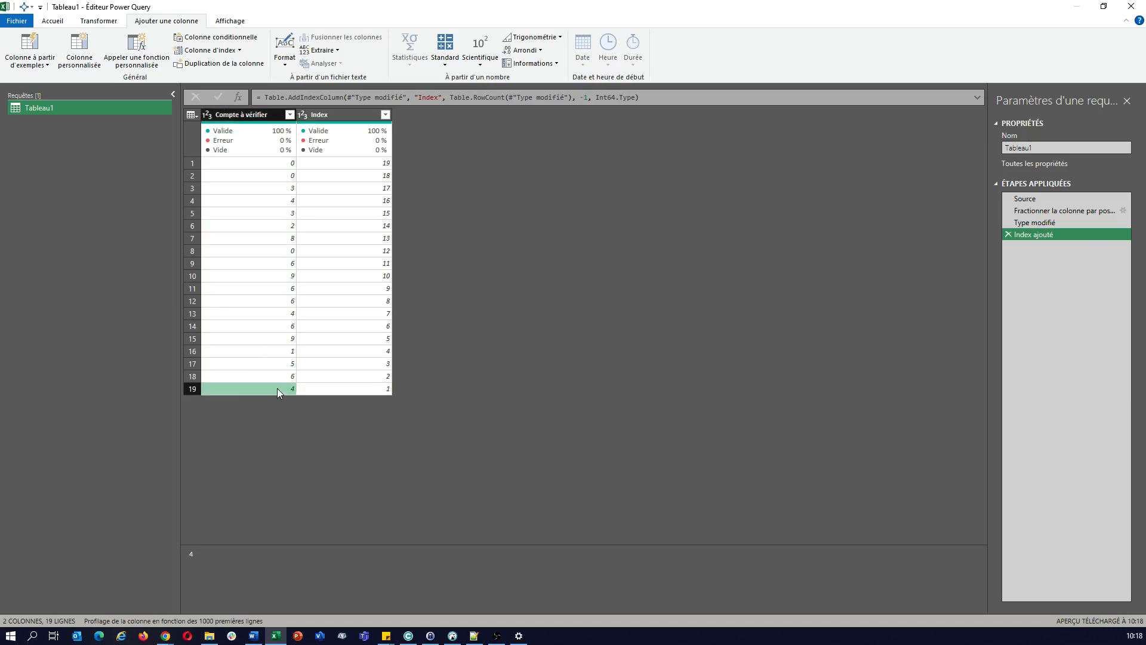
{"action": "left_click", "coordinate": [377, 380]}
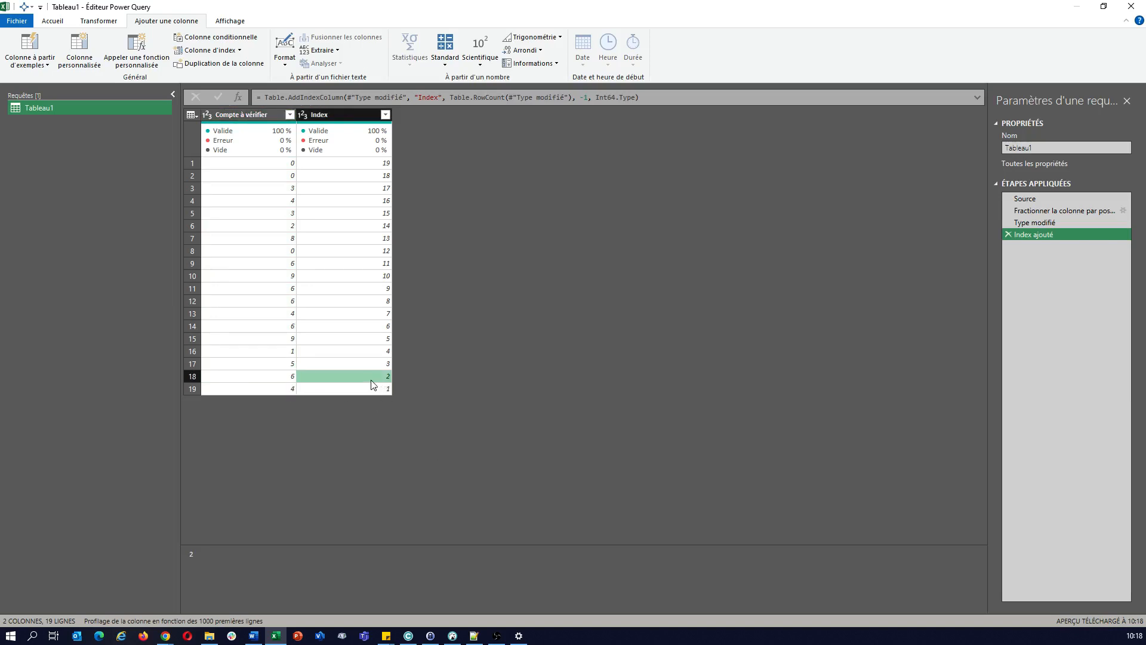
Start a custom column and begin its formula with if Number.IsEven.
{"action": "left_click", "coordinate": [282, 380]}
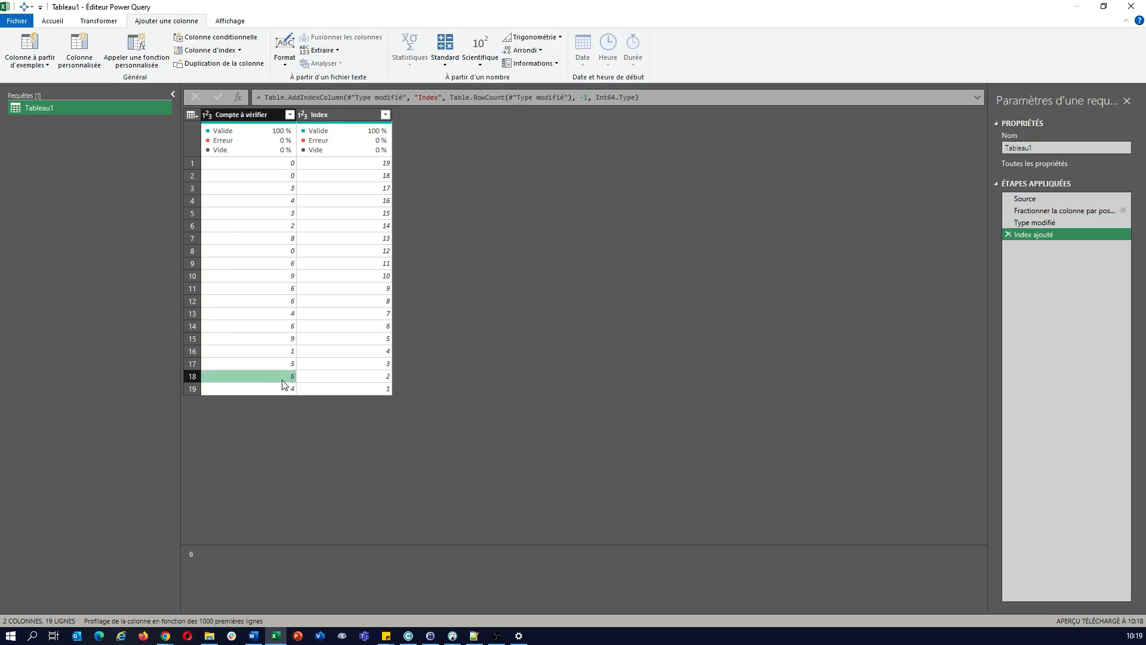
{"action": "left_click", "coordinate": [87, 61]}
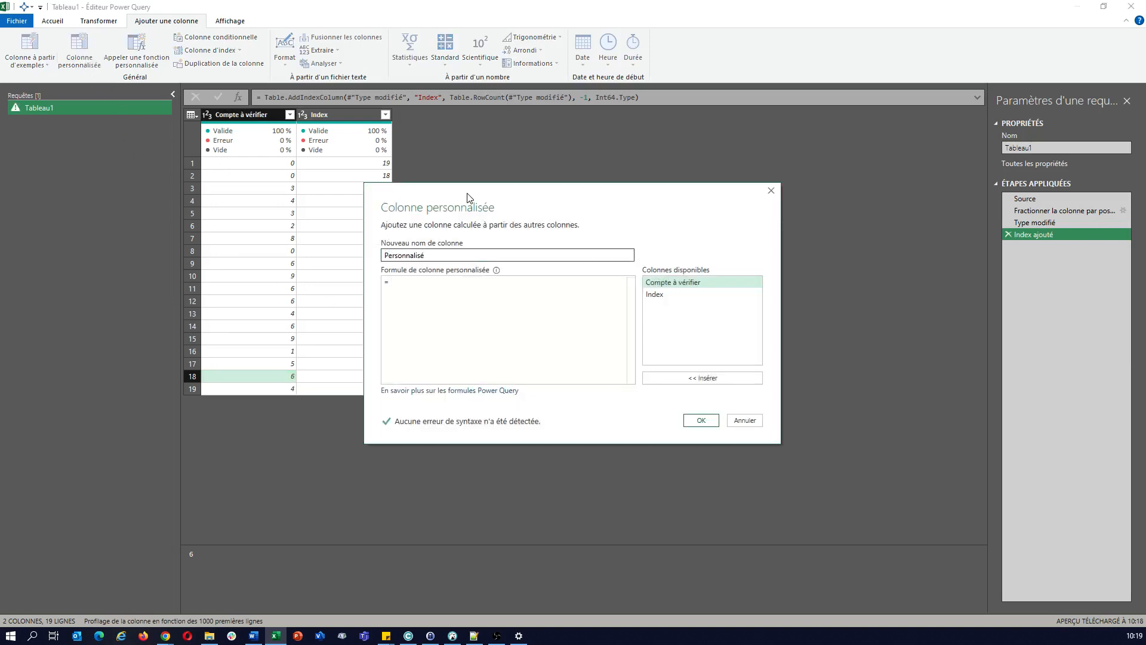
{"action": "left_click_drag", "start_coordinate": [530, 209], "coordinate": [597, 222]}
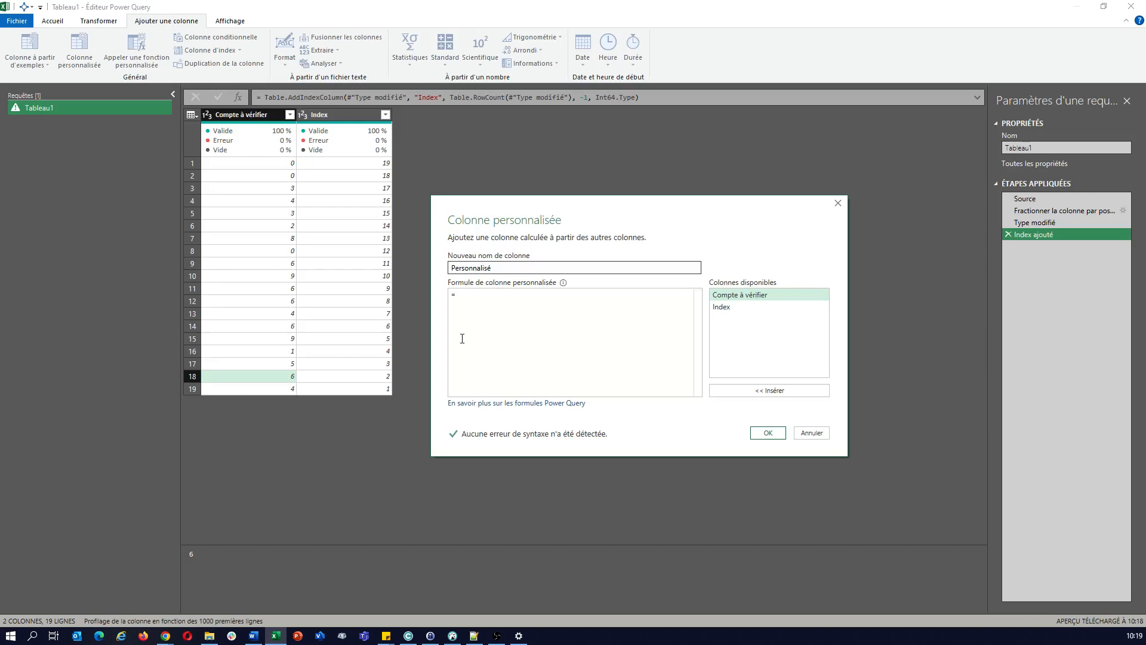
{"action": "type", "text": "if"}
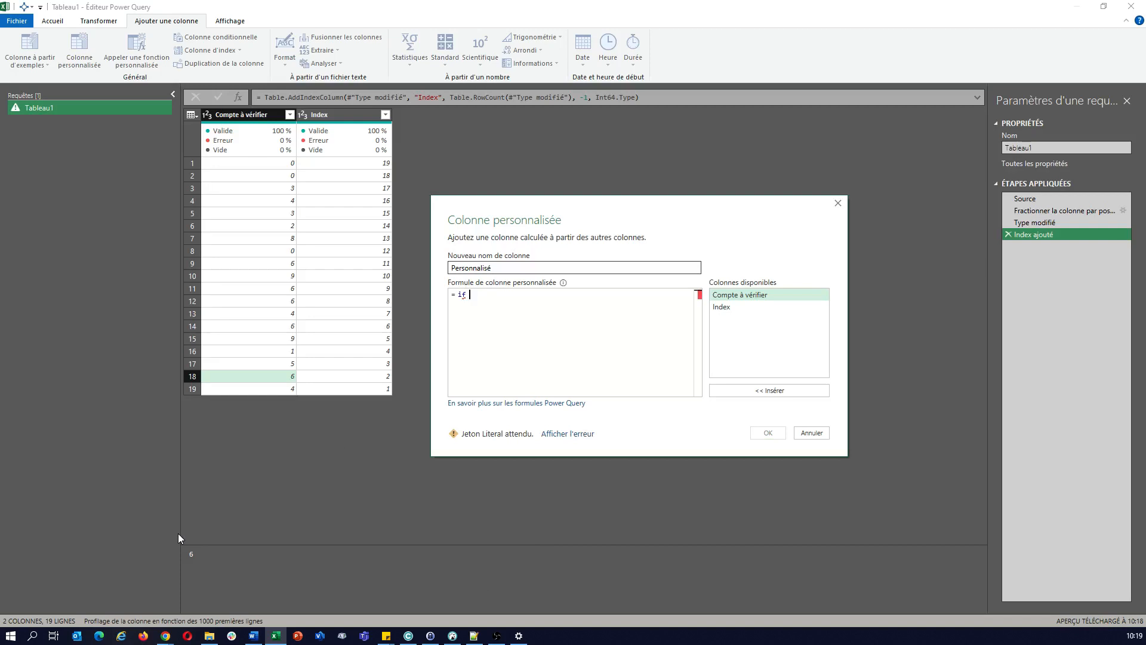
{"action": "type", "text": "Number"}
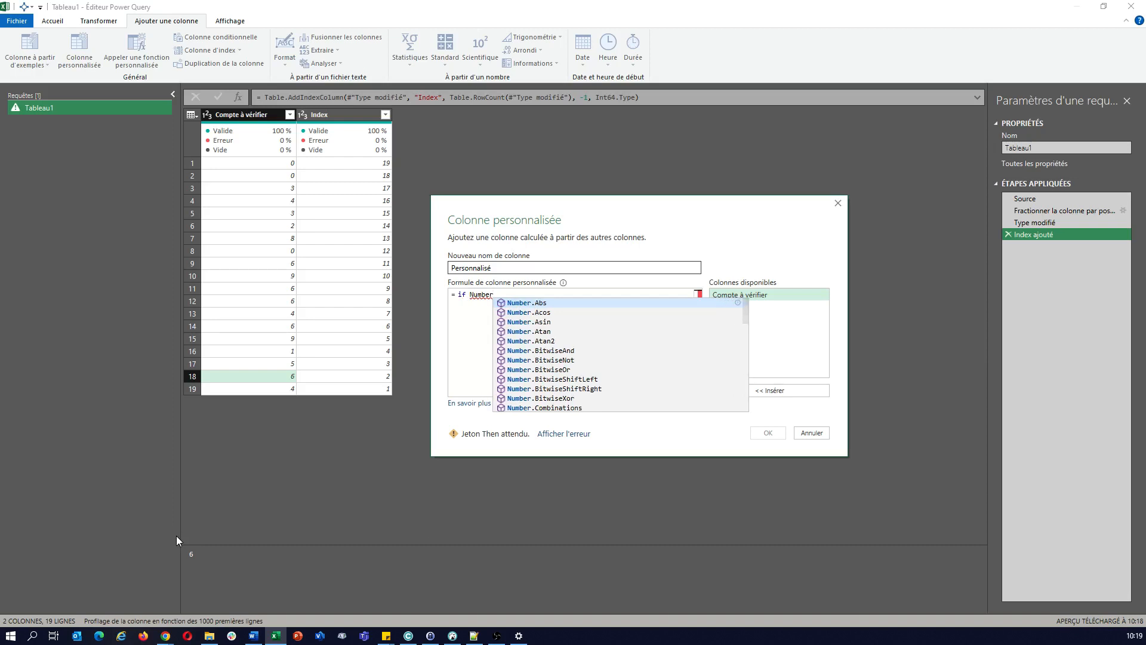
{"action": "type", "text": ".is"}
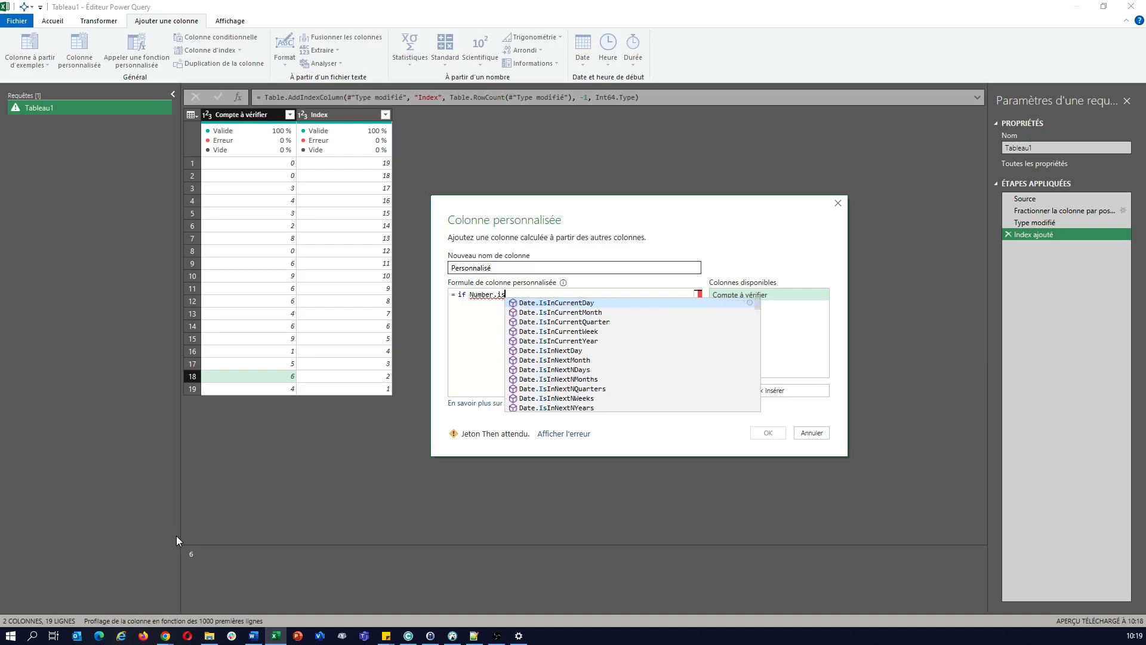
{"action": "key", "text": "BackSpace"}
{"action": "key", "text": "BackSpace"}
{"action": "type", "text": "IsEven"}
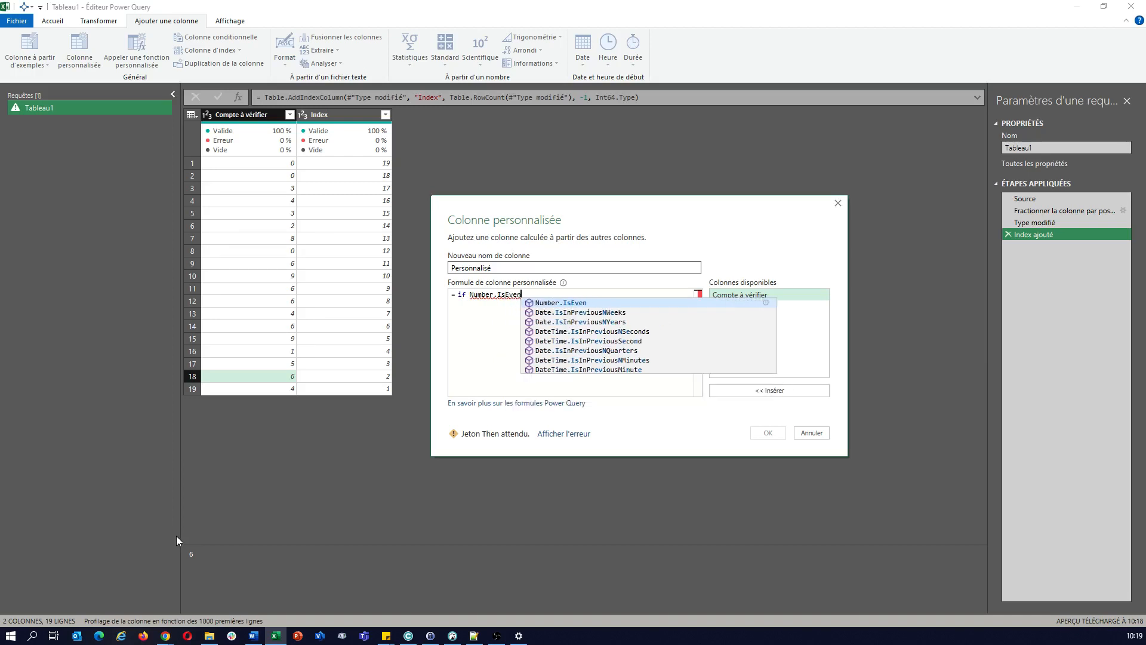
{"action": "key", "text": "Tab"}
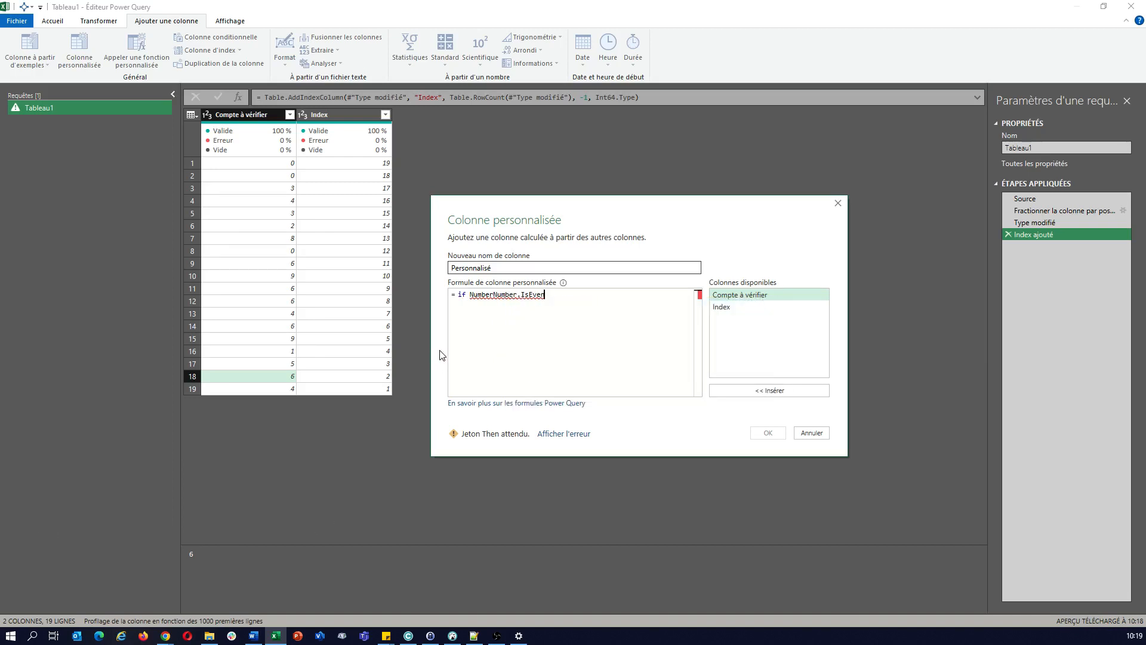
Remove the duplicated Number from the formula and complete the condition as Number.IsEven([Index]).
{"action": "left_click", "coordinate": [494, 296]}
{"action": "key", "text": "BackSpace"}
{"action": "key", "text": "BackSpace"}
{"action": "key", "text": "BackSpace"}
{"action": "key", "text": "BackSpace"}
{"action": "key", "text": "BackSpace"}
{"action": "key", "text": "BackSpace"}
{"action": "left_click", "coordinate": [545, 294]}
{"action": "type", "text": "("}
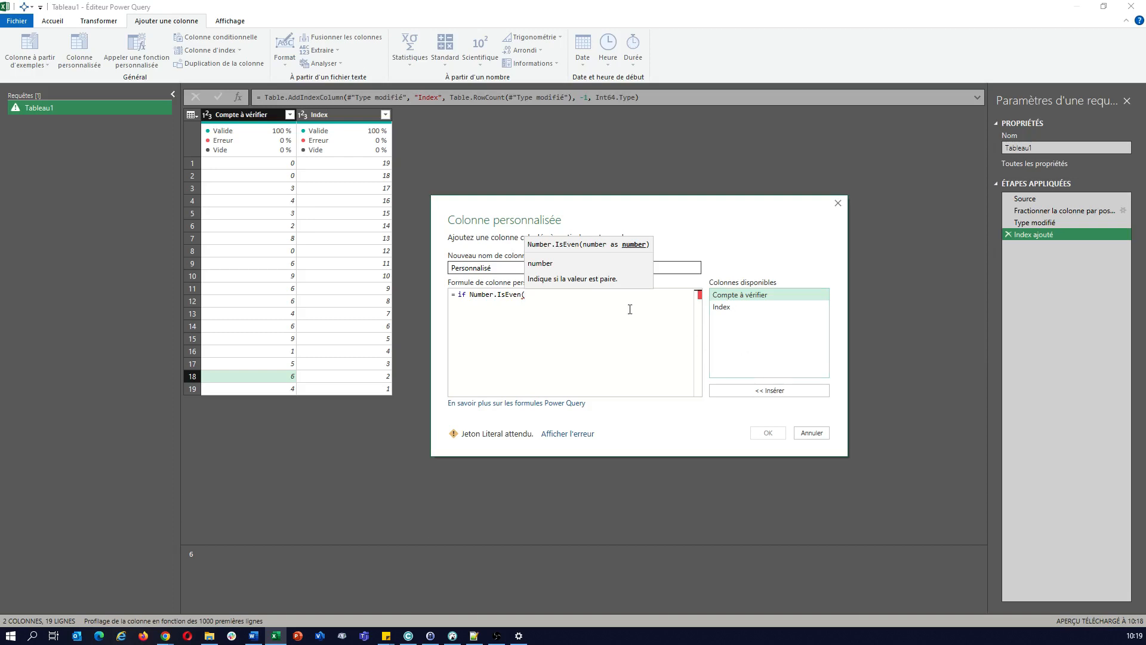
{"action": "double_click", "coordinate": [723, 307]}
{"action": "type", "text": ")"}
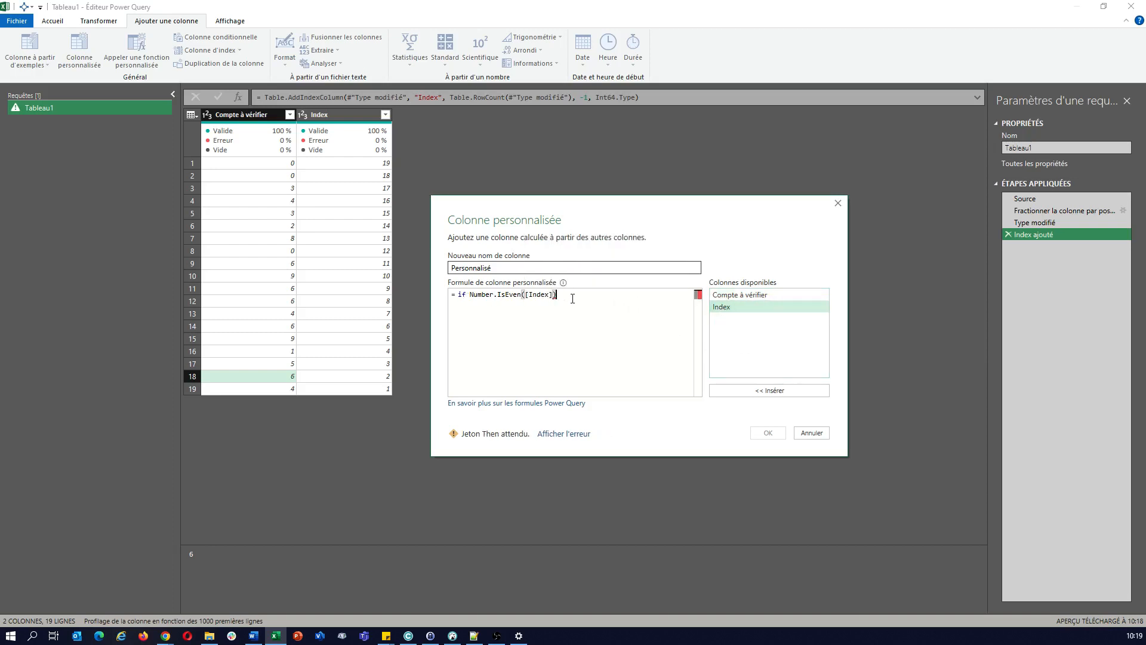
Complete the formula with then [Compte à vérifier]*2 else [Compte à vérifier] and create the custom column.
{"action": "type", "text": " then"}
{"action": "left_click", "coordinate": [742, 295]}
{"action": "double_click", "coordinate": [743, 295]}
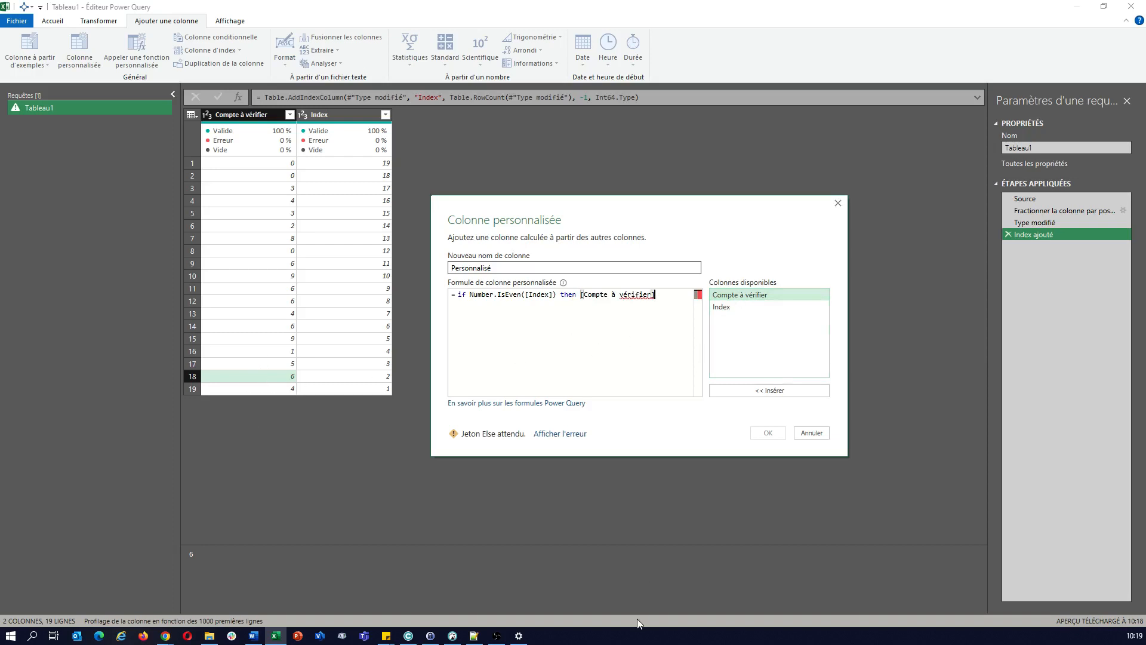
{"action": "type", "text": "*"}
{"action": "type", "text": "2 elds"}
{"action": "key", "text": "BackSpace"}
{"action": "key", "text": "BackSpace"}
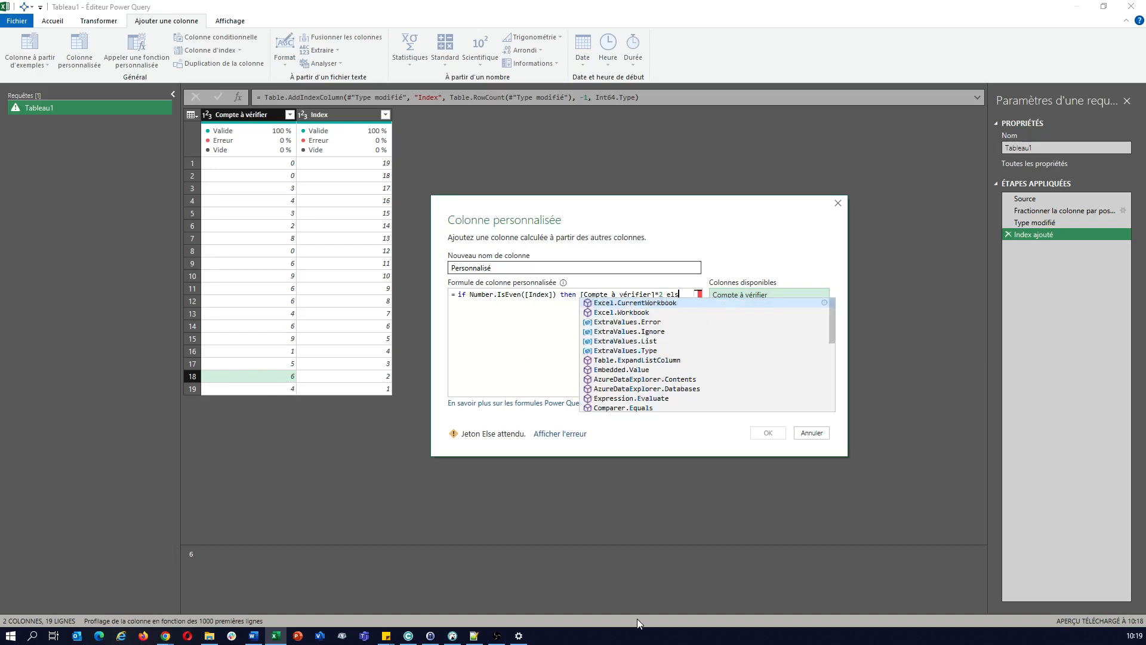
{"action": "type", "text": "se"}
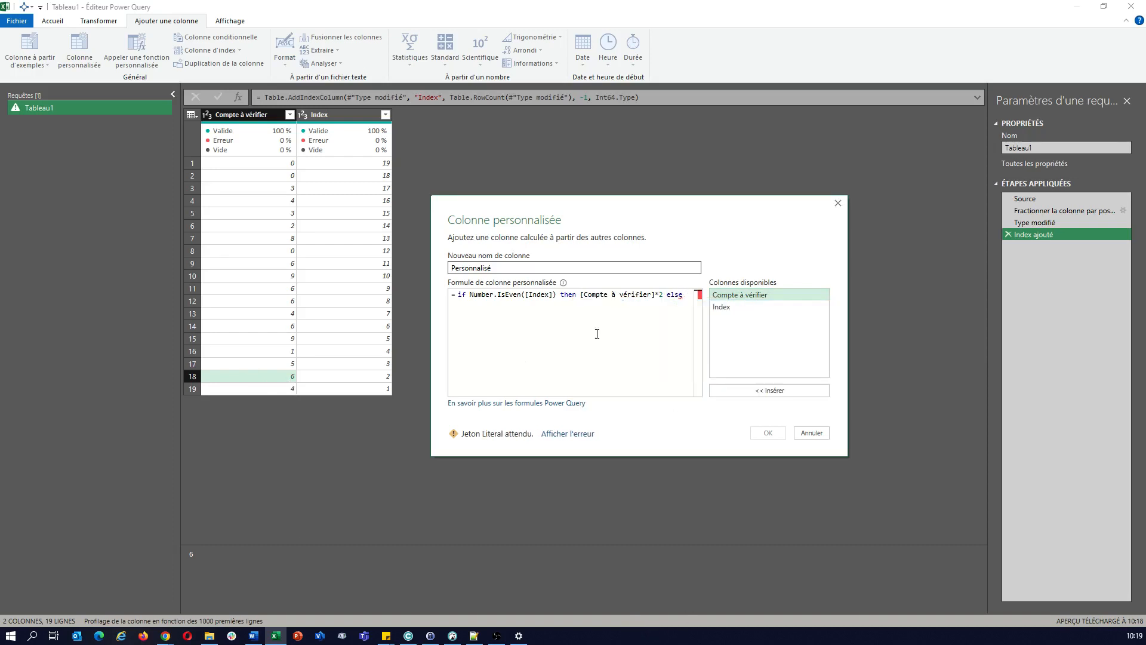
{"action": "double_click", "coordinate": [740, 295]}
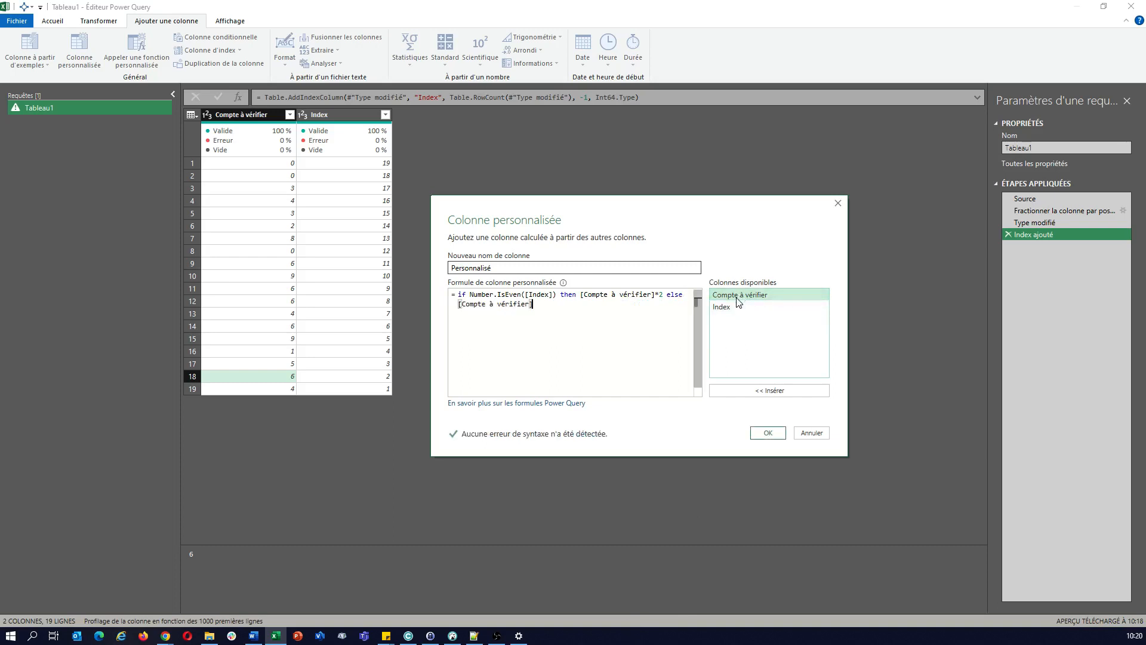
{"action": "left_click", "coordinate": [768, 432]}
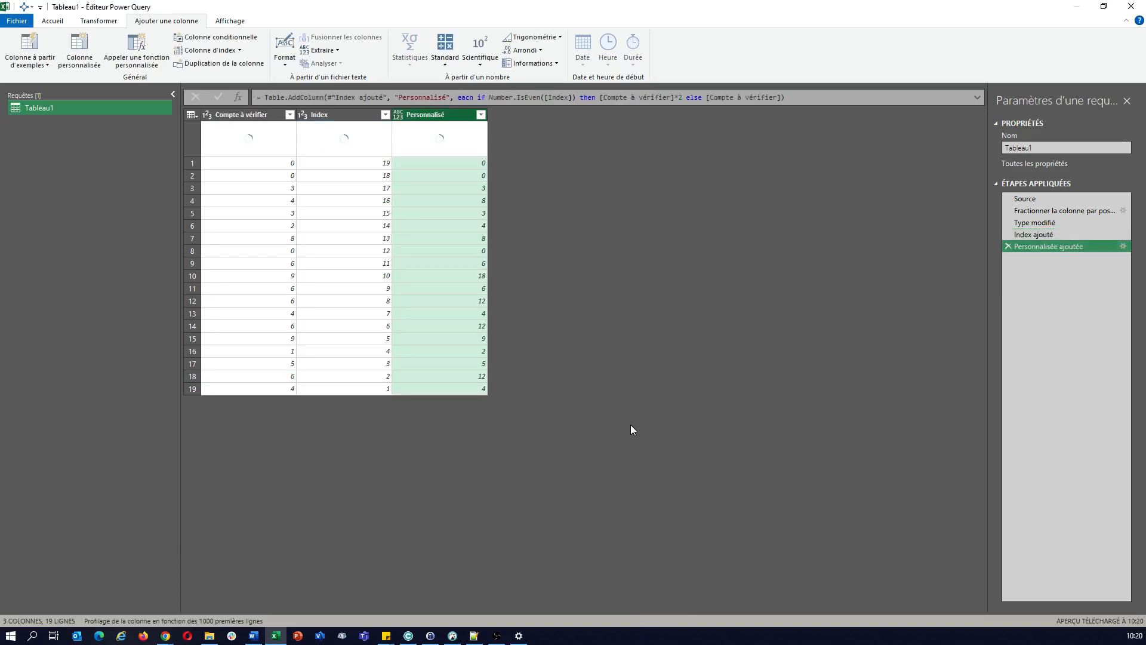
Compare the index, digit and custom column values in the last two rows.
{"action": "left_click", "coordinate": [372, 390]}
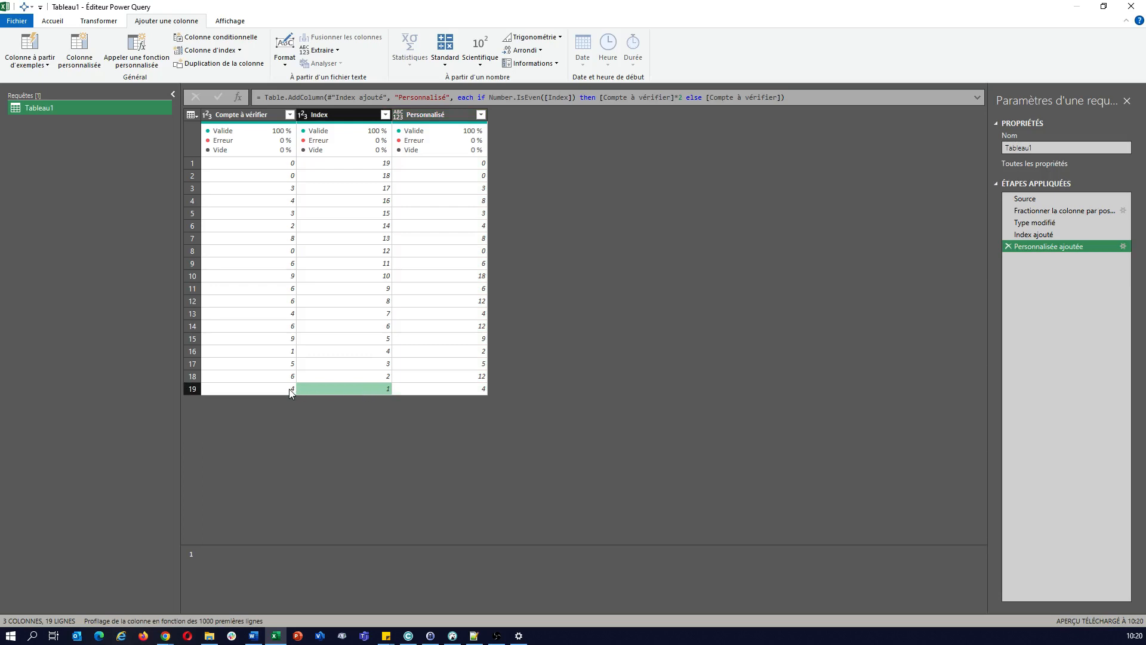
{"action": "left_click", "coordinate": [425, 392]}
{"action": "left_click", "coordinate": [383, 382]}
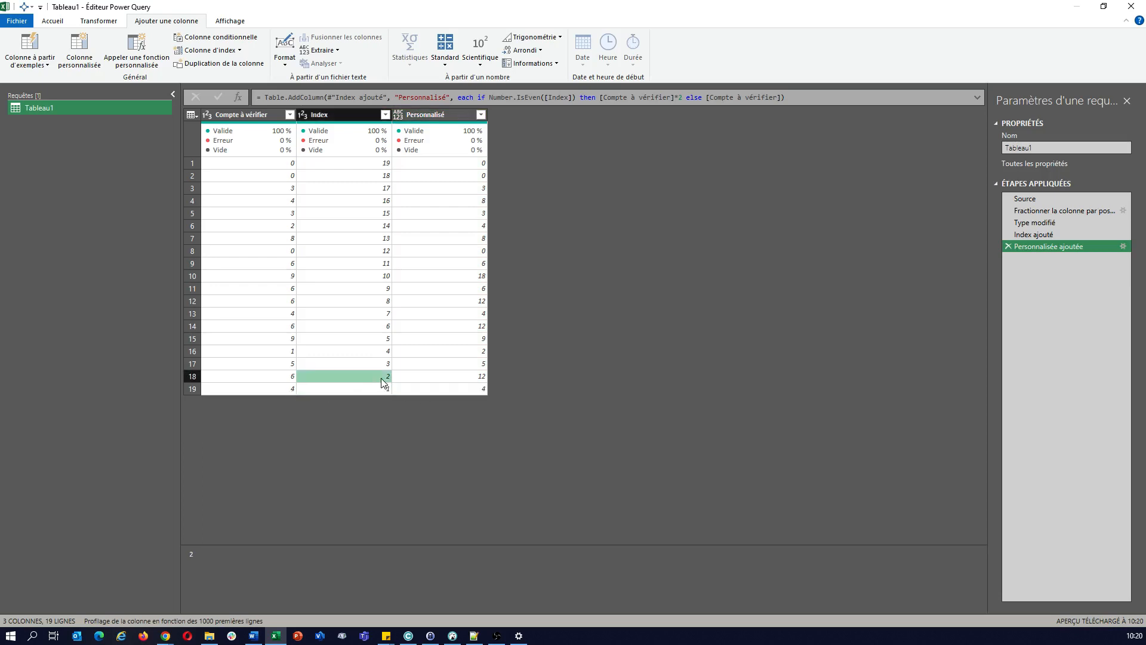
{"action": "left_click", "coordinate": [285, 379]}
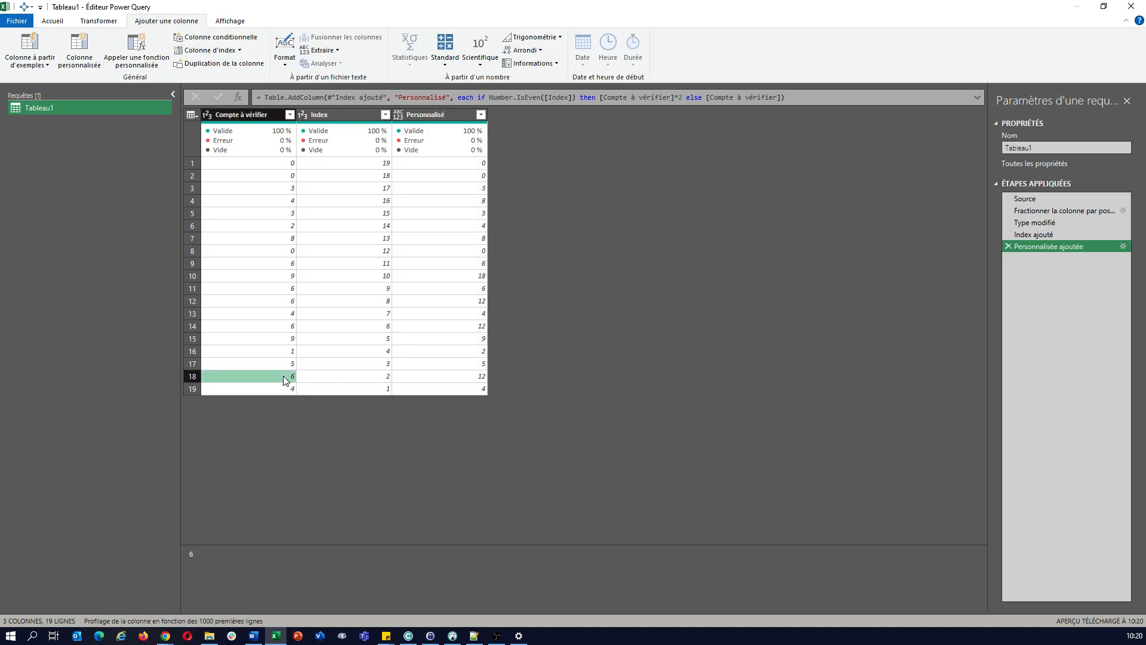
{"action": "left_click", "coordinate": [440, 383]}
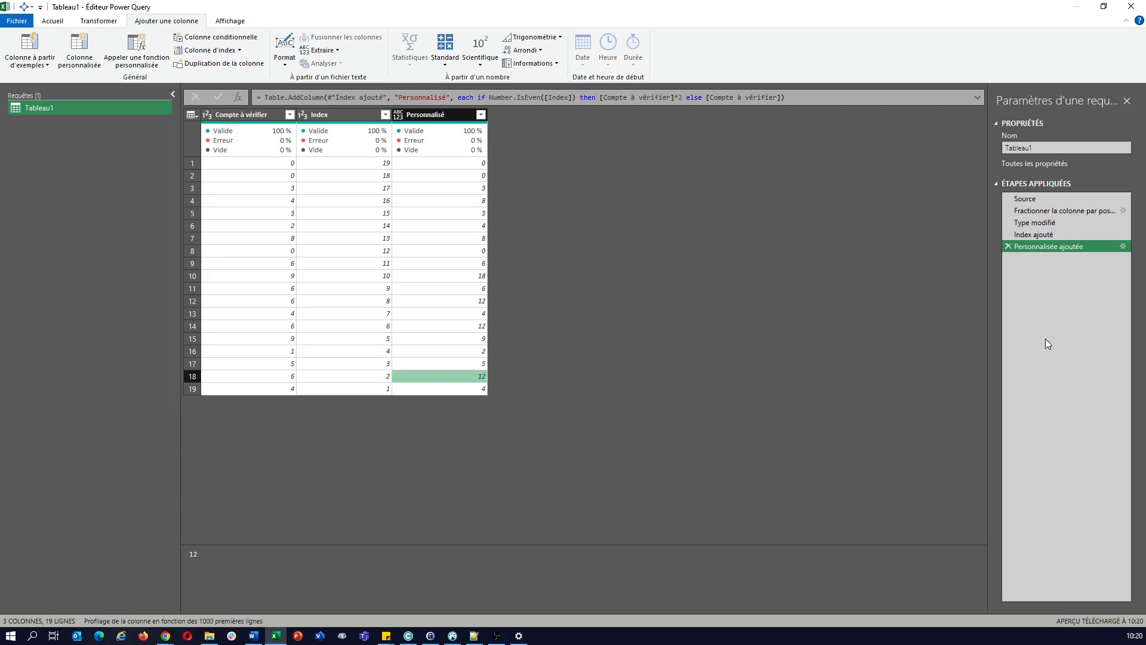
Reopen the custom column's formula and put the doubled value and the else clause on separate lines.
{"action": "double_click", "coordinate": [1050, 247]}
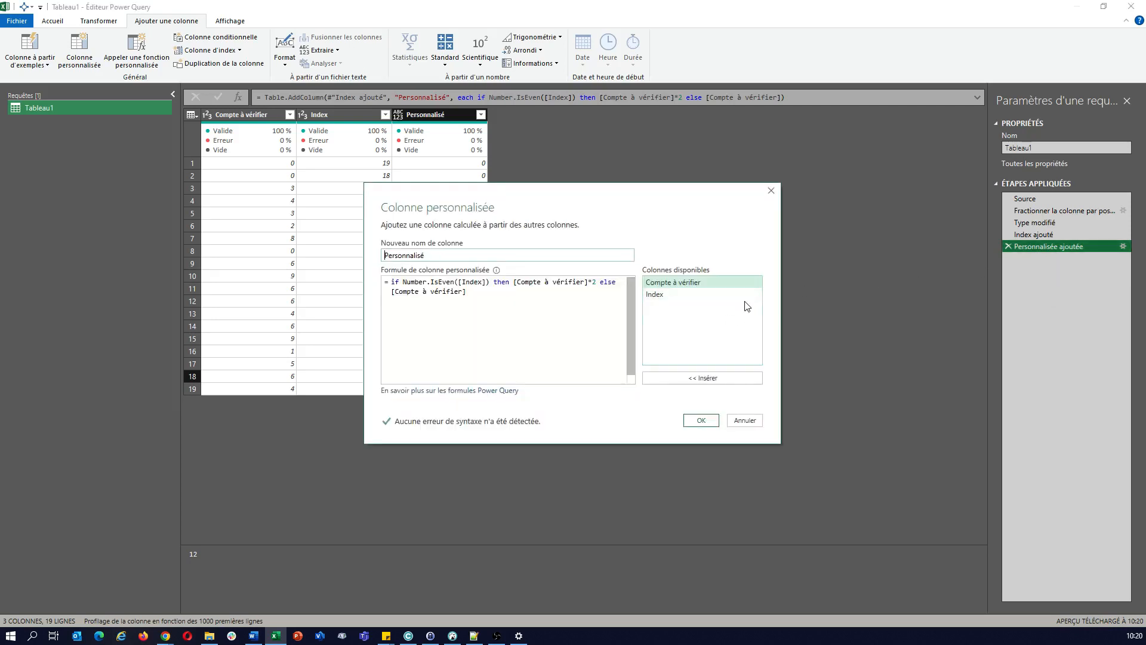
{"action": "left_click", "coordinate": [512, 282]}
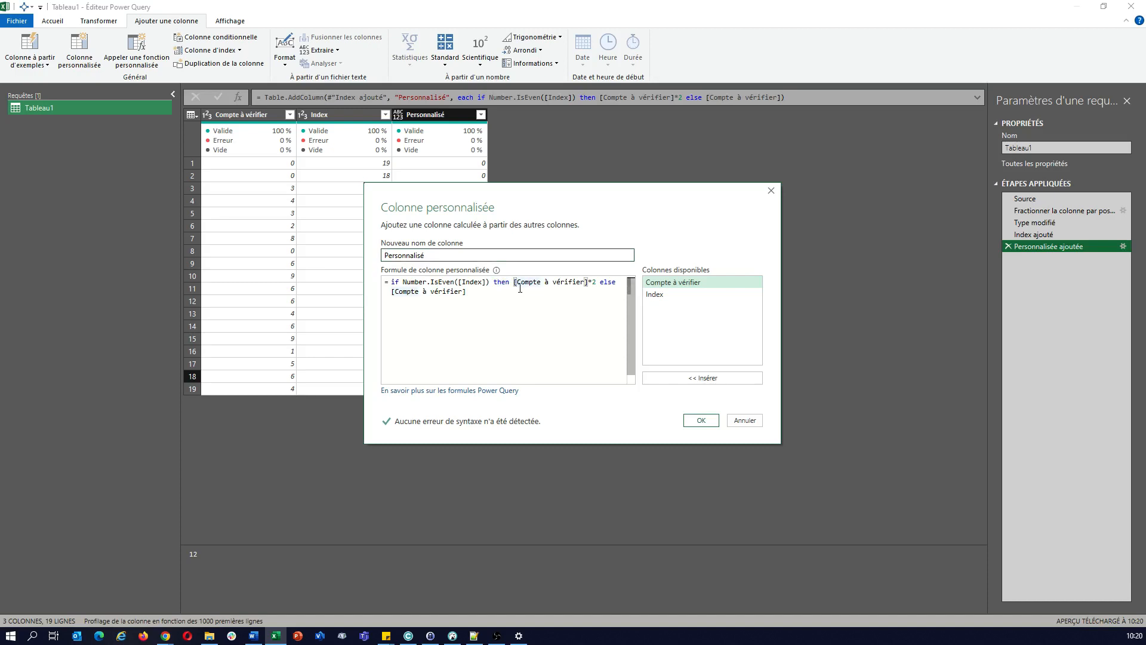
{"action": "key", "text": "Return"}
{"action": "left_click", "coordinate": [478, 292]}
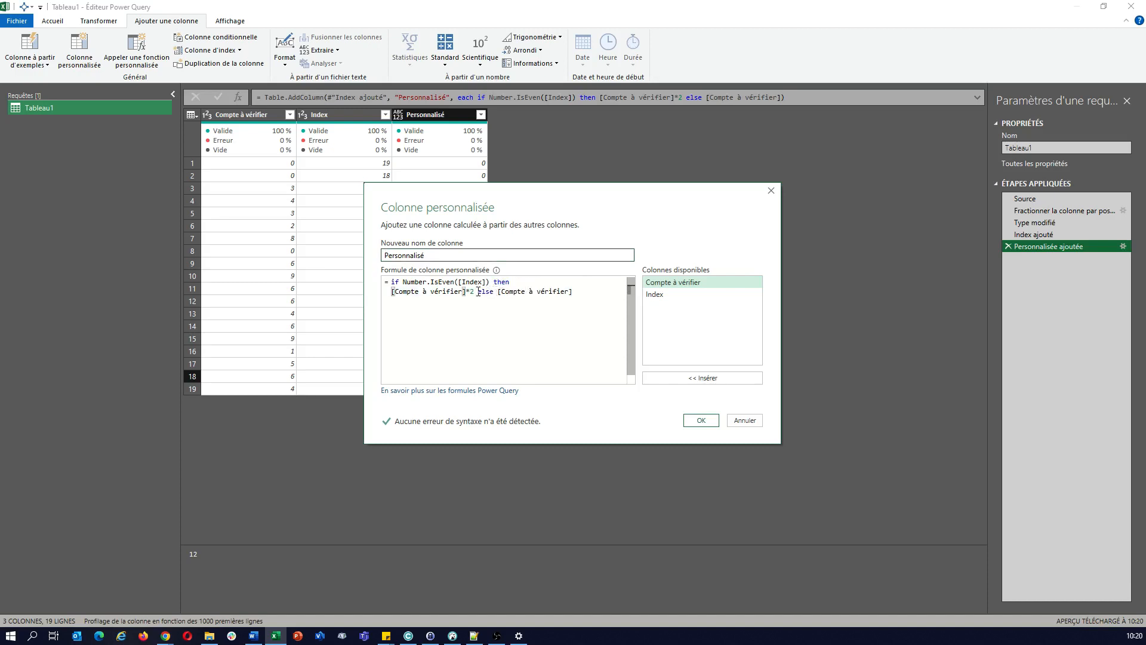
{"action": "key", "text": "Return"}
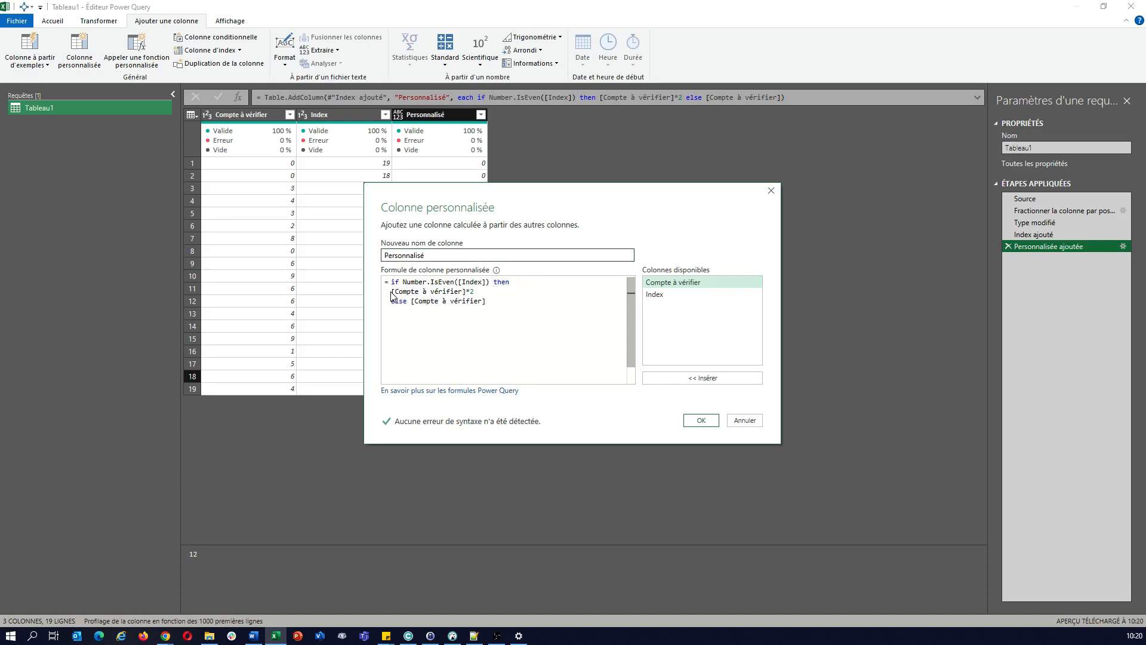
Turn the doubled value into a nested condition: if [Compte à vérifier]*2 > 9 then [Compte à vérifier]*2-9.
{"action": "left_click", "coordinate": [393, 291]}
{"action": "type", "text": "ifier]*2 "}
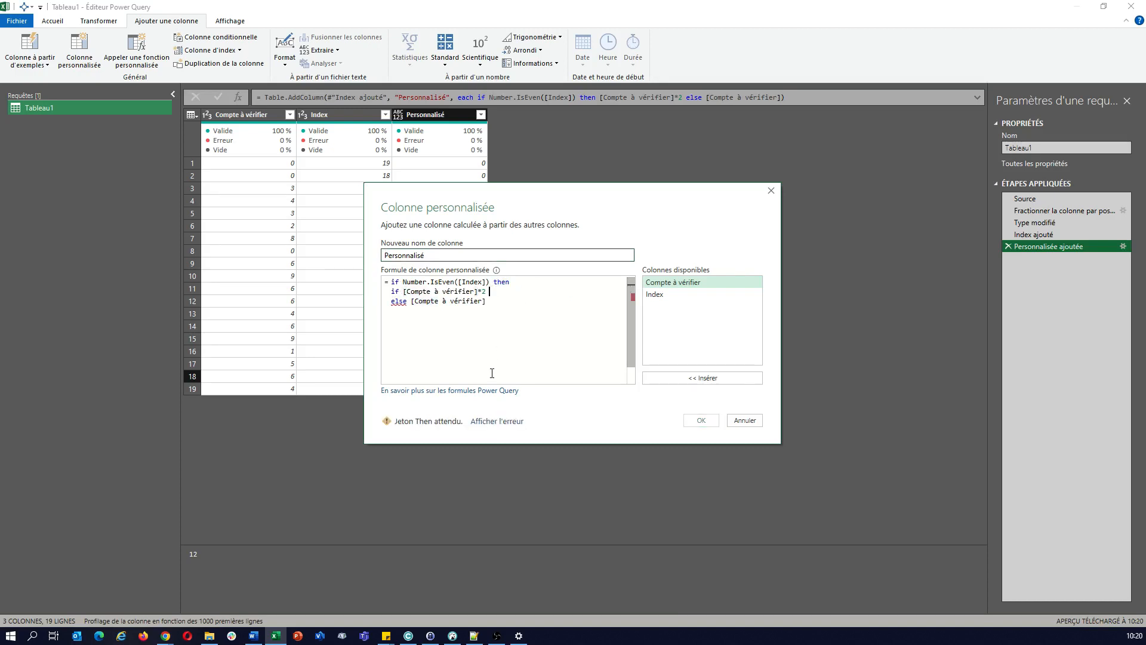
{"action": "type", "text": "> 9 then"}
{"action": "double_click", "coordinate": [672, 283]}
{"action": "type", "text": "*2"}
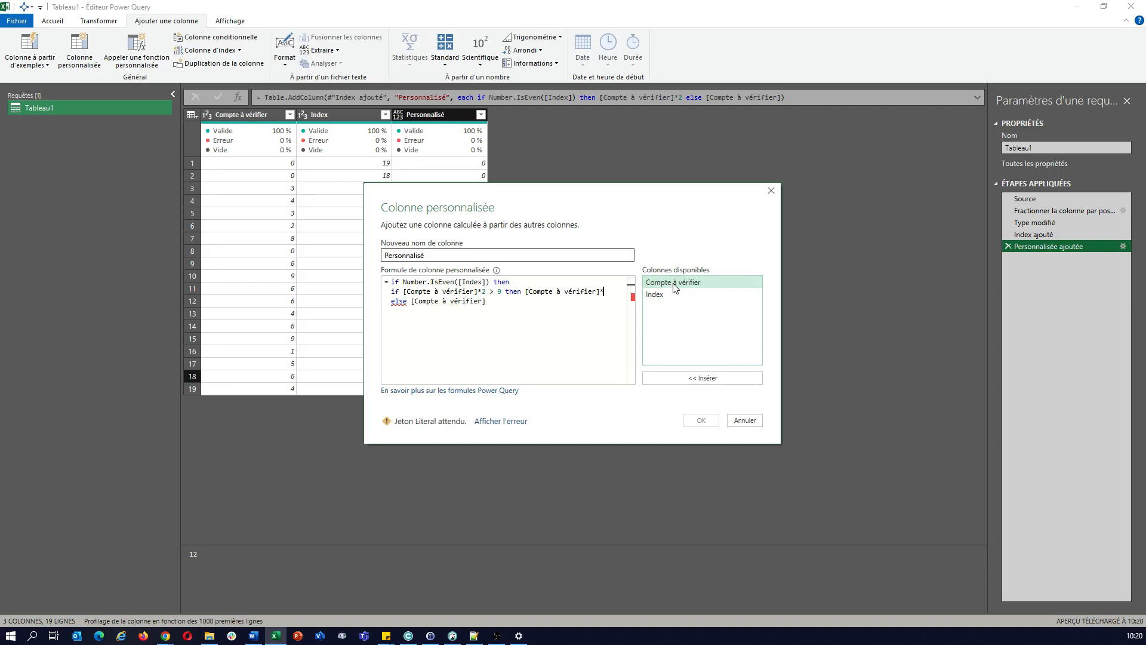
{"action": "type", "text": "-9"}
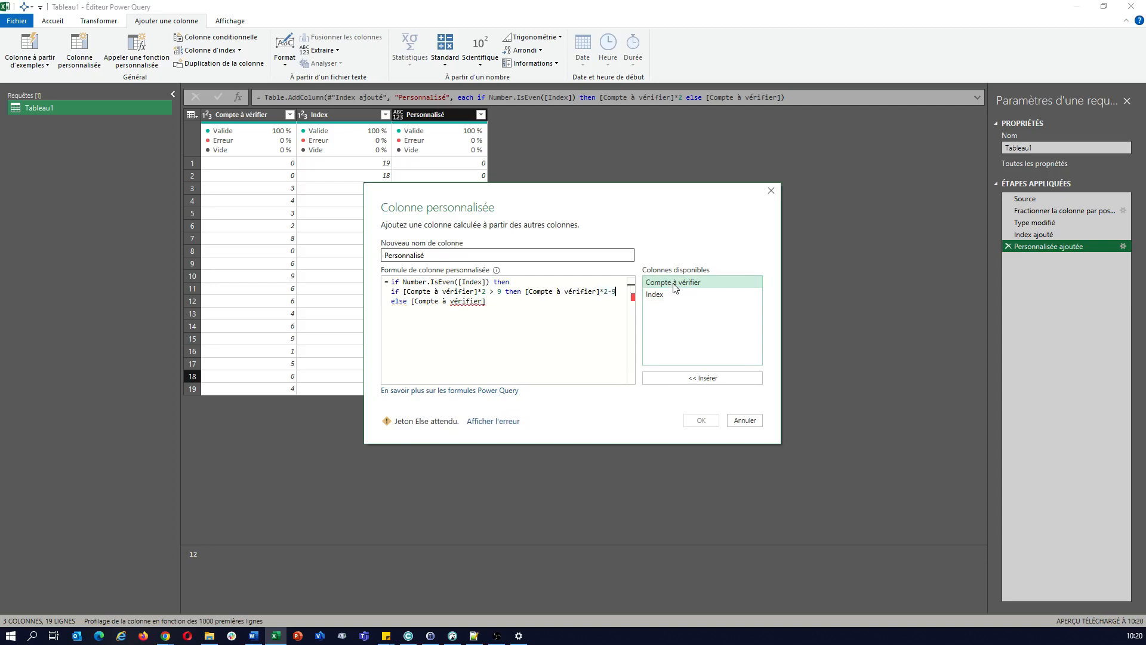
Add the line else [Compte à vérifier]*2 to the nested condition and apply the formula.
{"action": "key", "text": "Return"}
{"action": "type", "text": "else"}
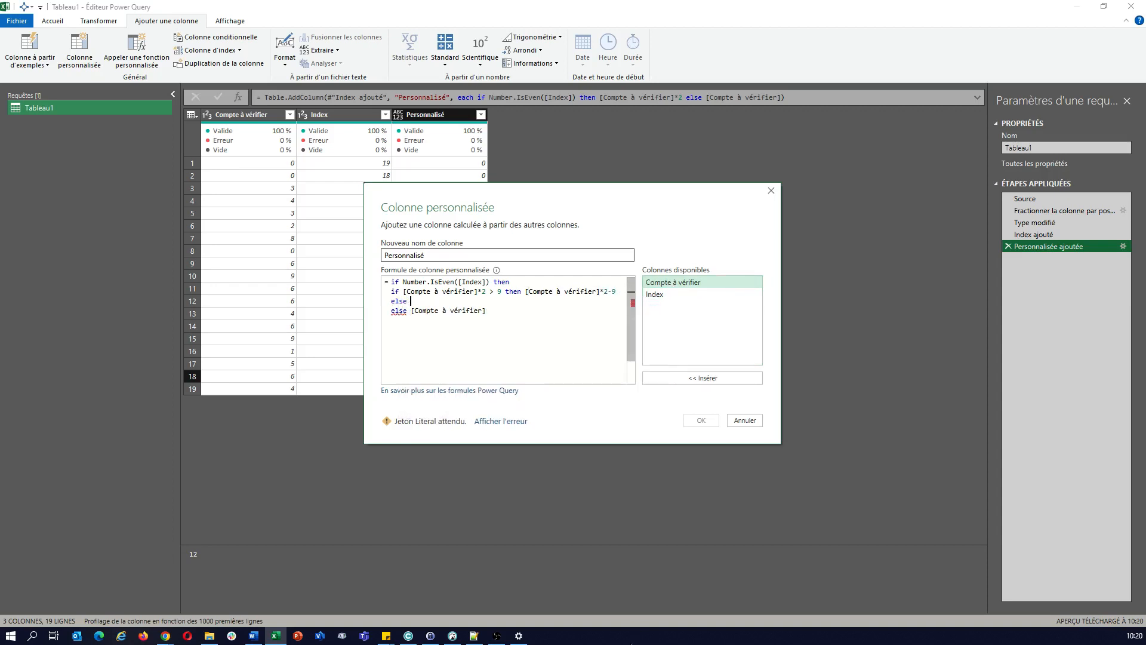
{"action": "double_click", "coordinate": [680, 285]}
{"action": "type", "text": "*2"}
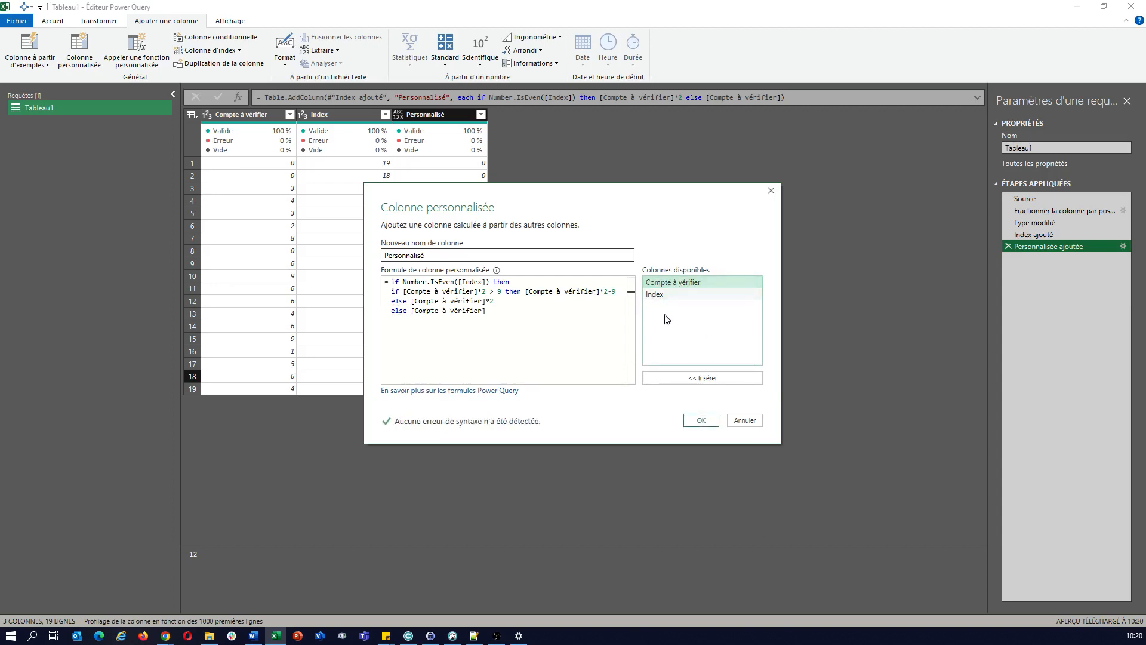
{"action": "left_click", "coordinate": [700, 421]}
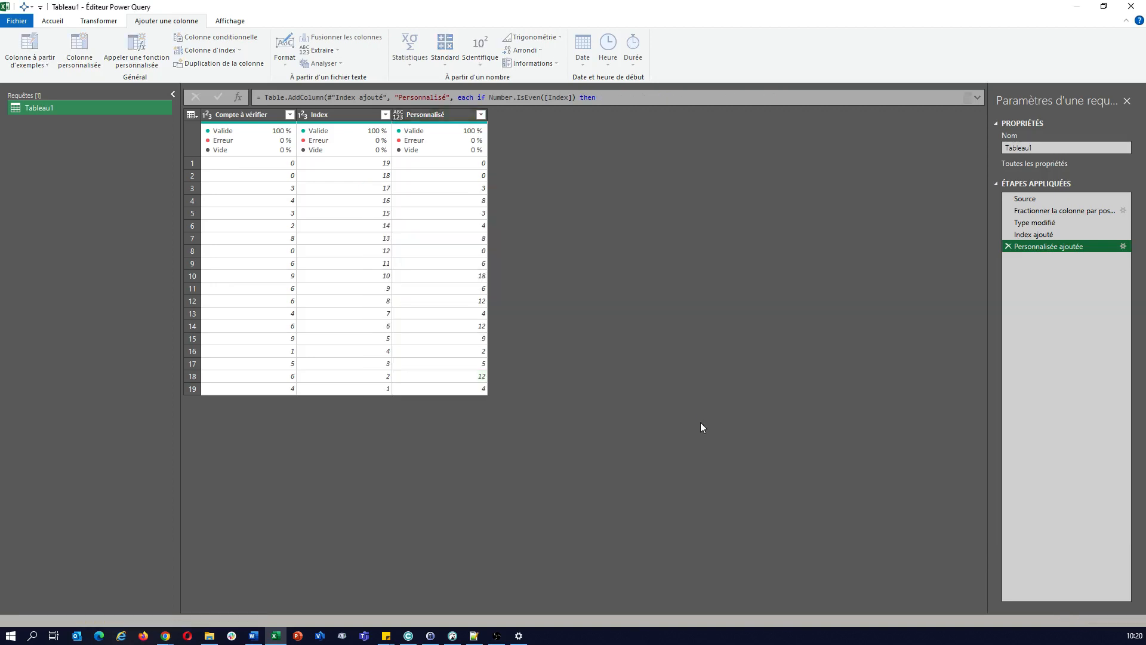
Check the recalculated custom column against the index and digit in rows 18 and 16.
{"action": "left_click", "coordinate": [350, 376]}
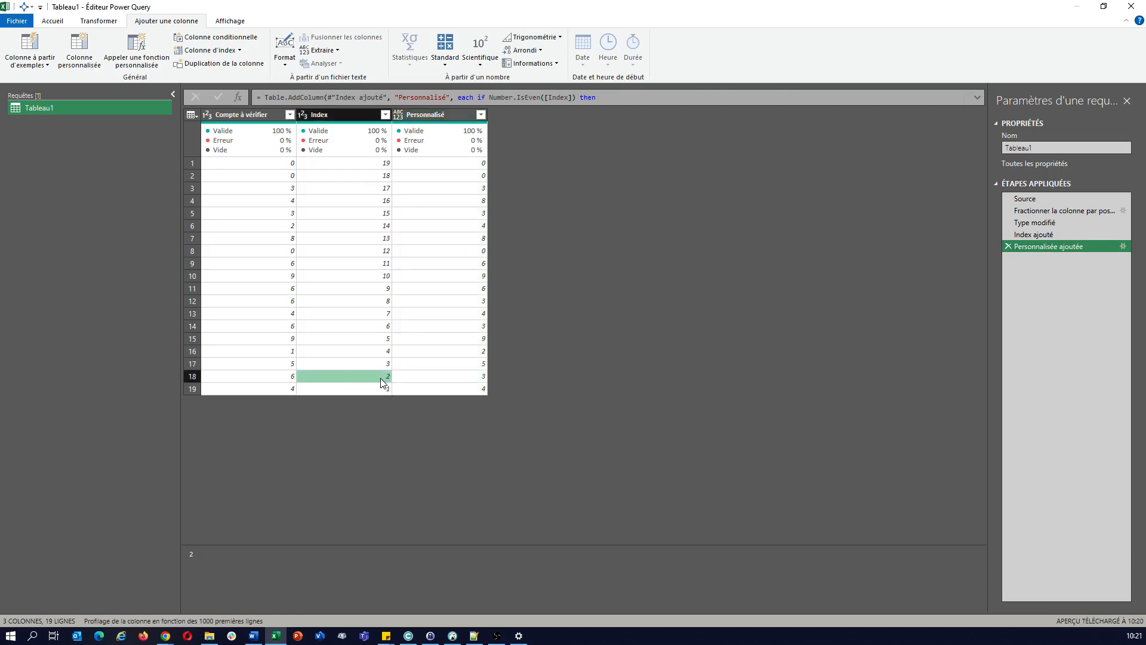
{"action": "left_click", "coordinate": [282, 376]}
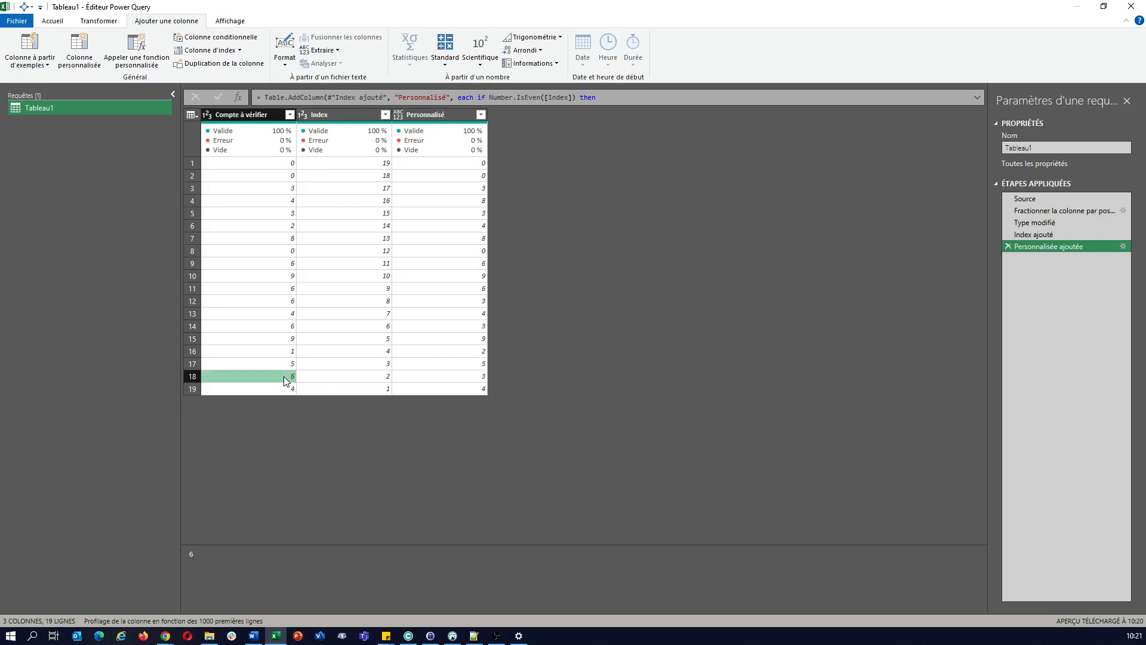
{"action": "left_click", "coordinate": [425, 379]}
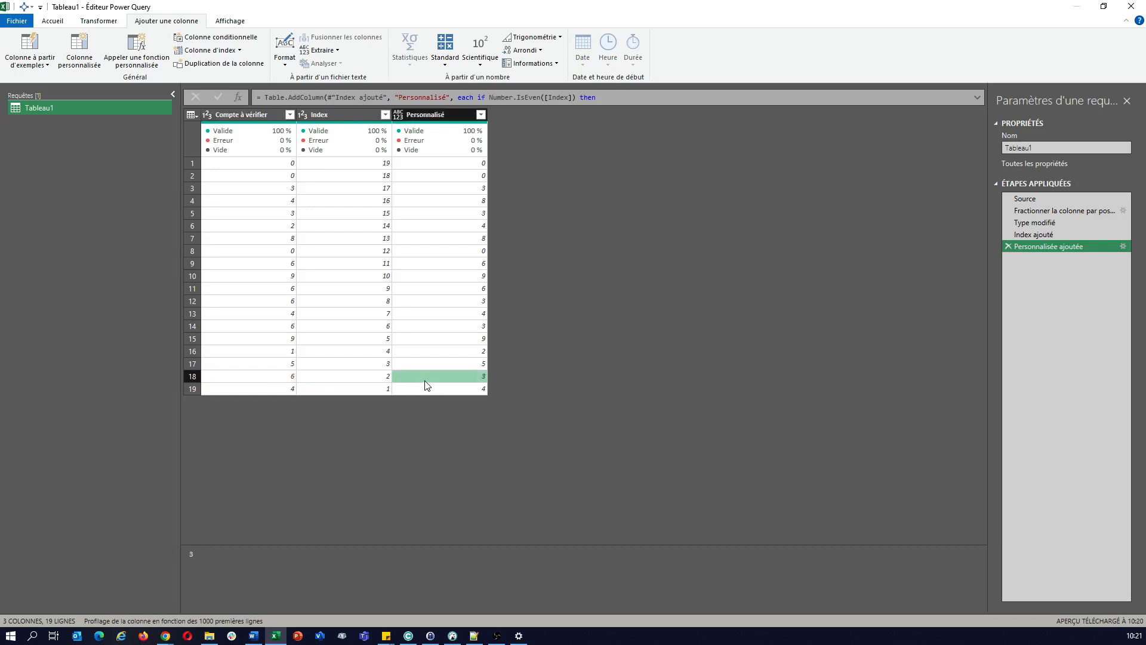
{"action": "left_click", "coordinate": [379, 354]}
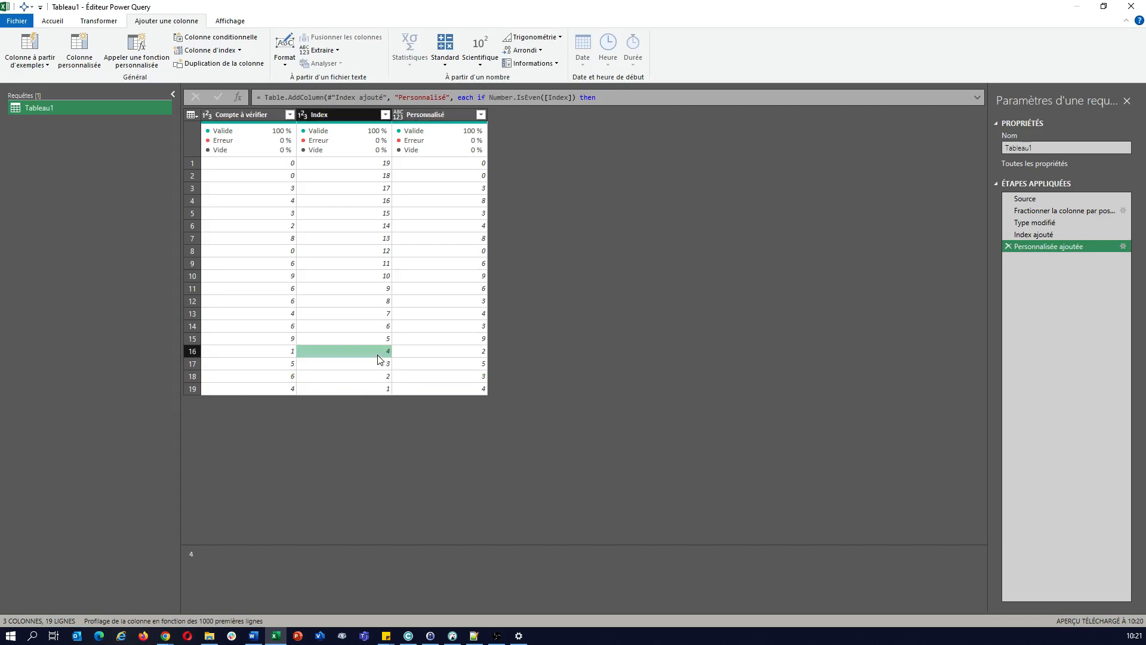
{"action": "left_click", "coordinate": [289, 355]}
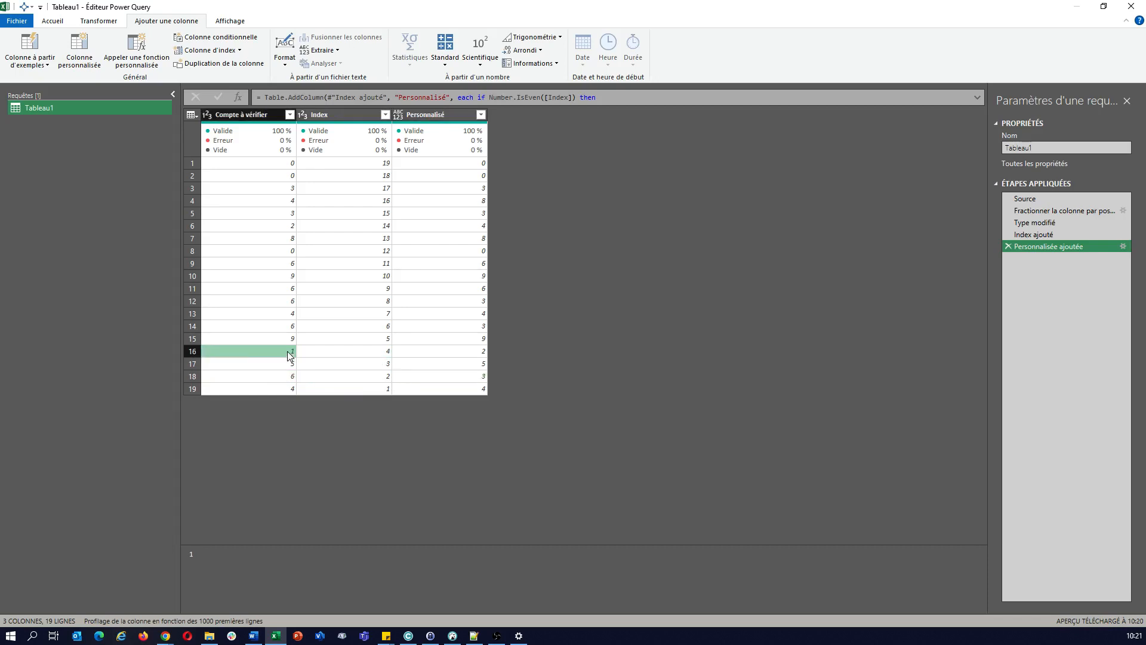
{"action": "left_click", "coordinate": [408, 353]}
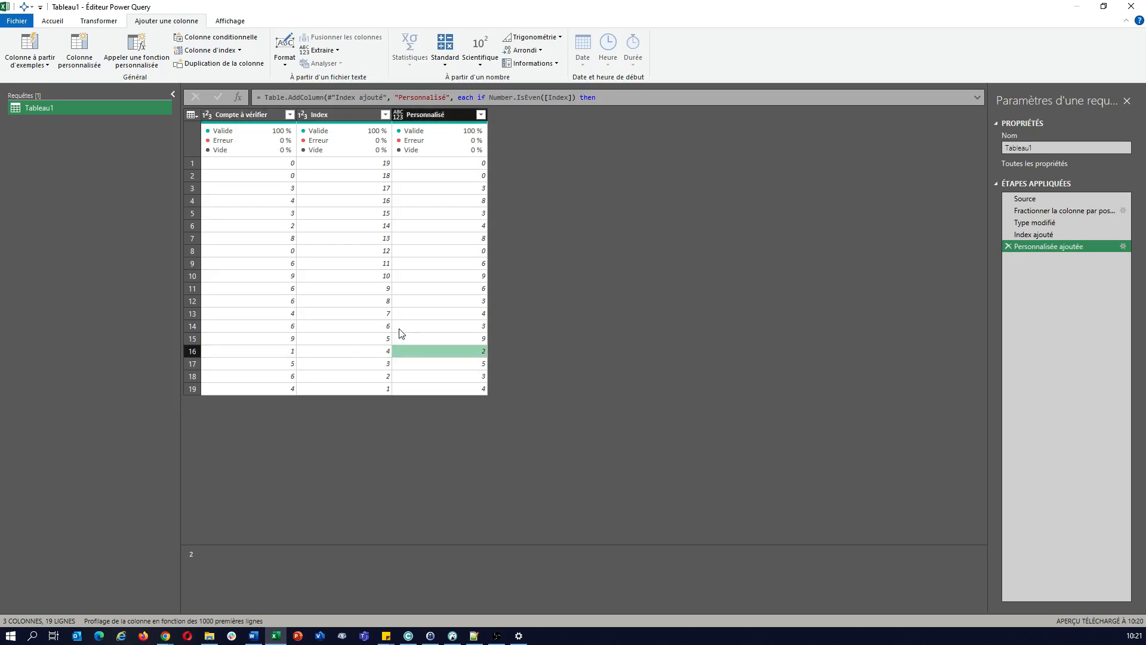
Check row 12's index, digit and custom value, plus the even indexes in rows 18, 16 and 14.
{"action": "left_click", "coordinate": [377, 303]}
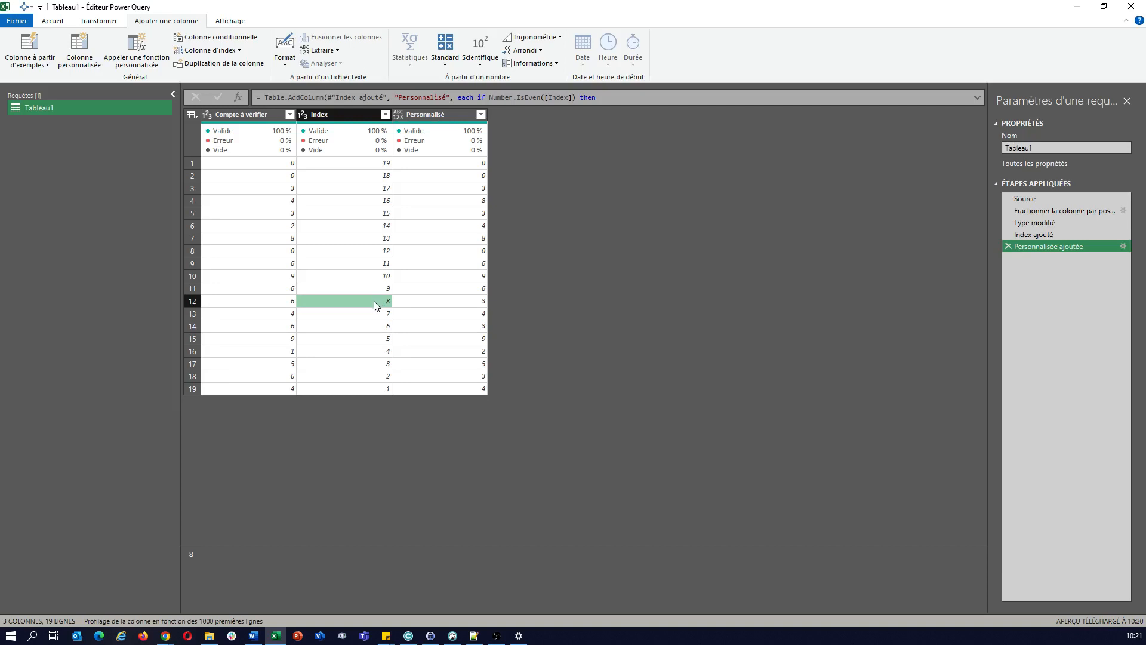
{"action": "left_click", "coordinate": [292, 307]}
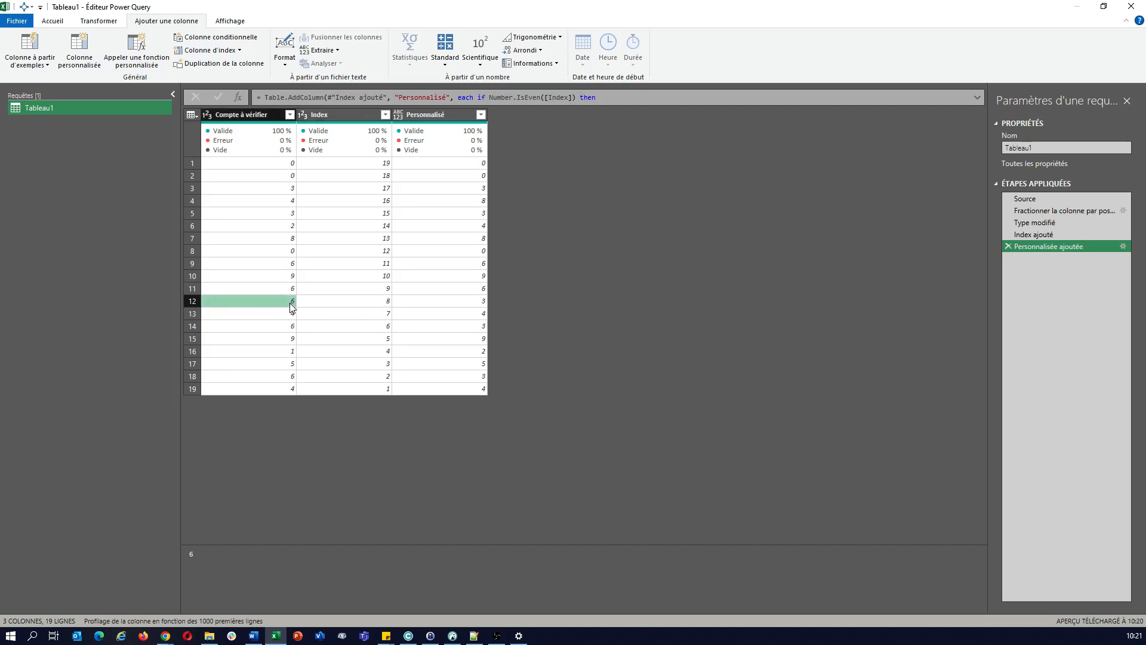
{"action": "left_click", "coordinate": [421, 305]}
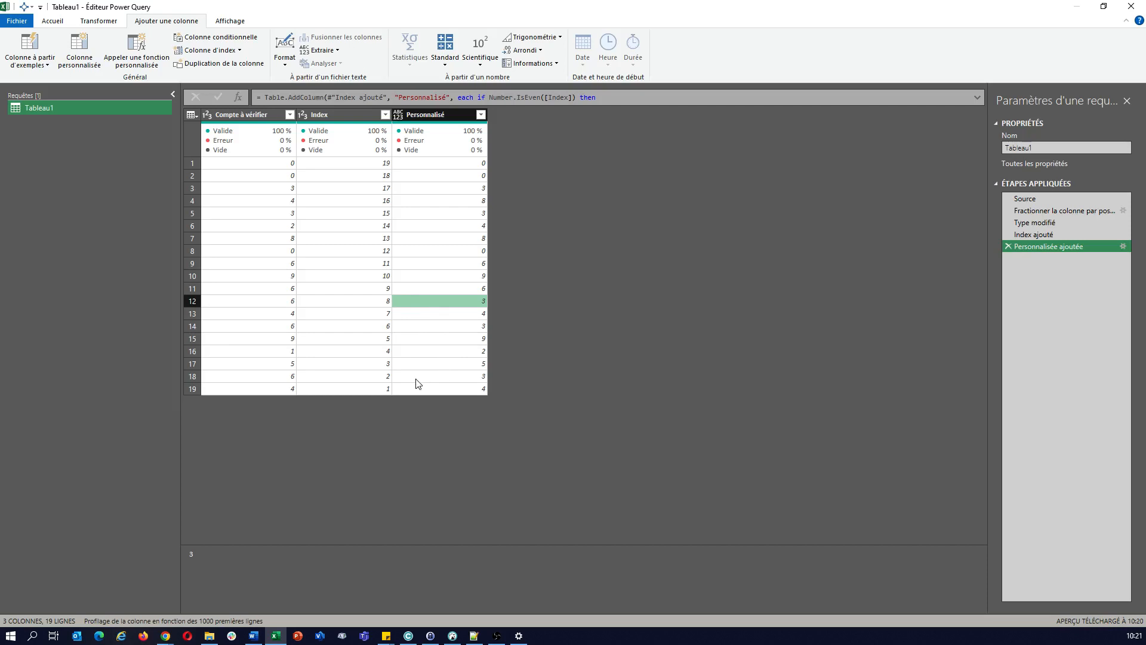
{"action": "left_click", "coordinate": [388, 376]}
{"action": "left_click", "coordinate": [387, 354]}
{"action": "left_click", "coordinate": [386, 327]}
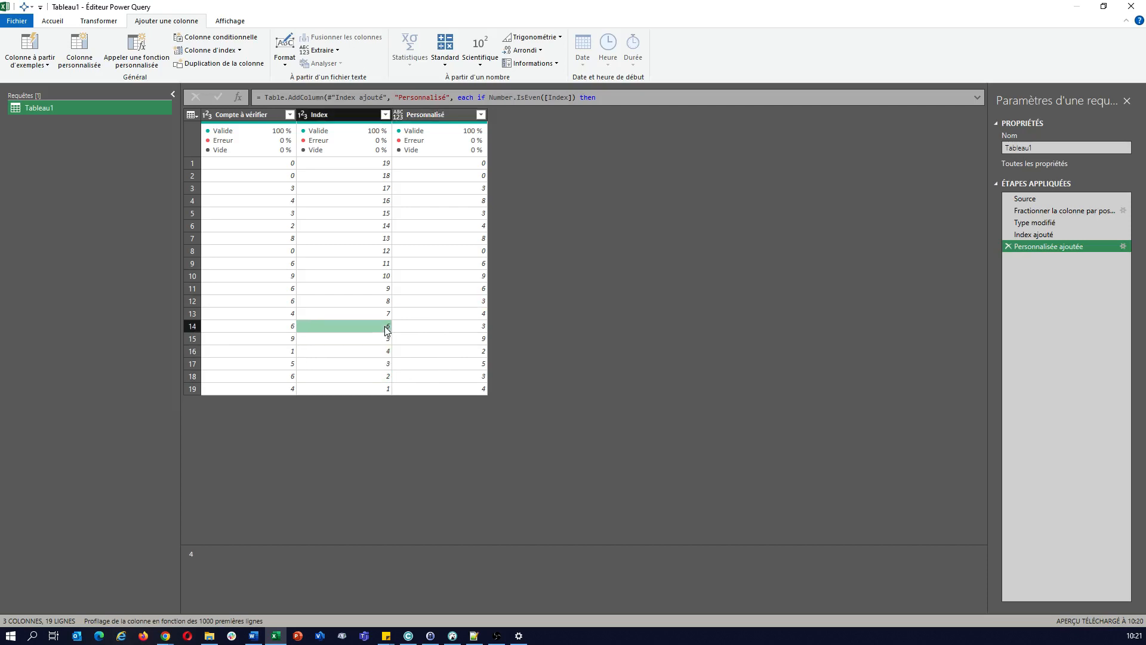
Remove every column except Personnalisé from the query.
{"action": "left_click", "coordinate": [427, 113]}
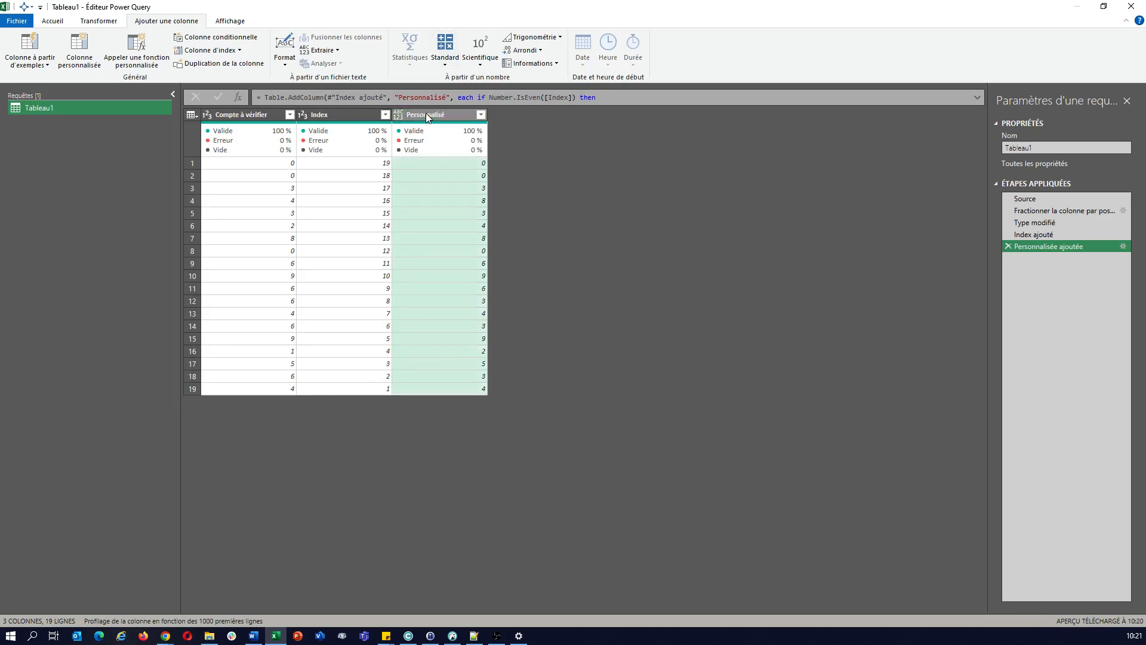
{"action": "right_click", "coordinate": [425, 113]}
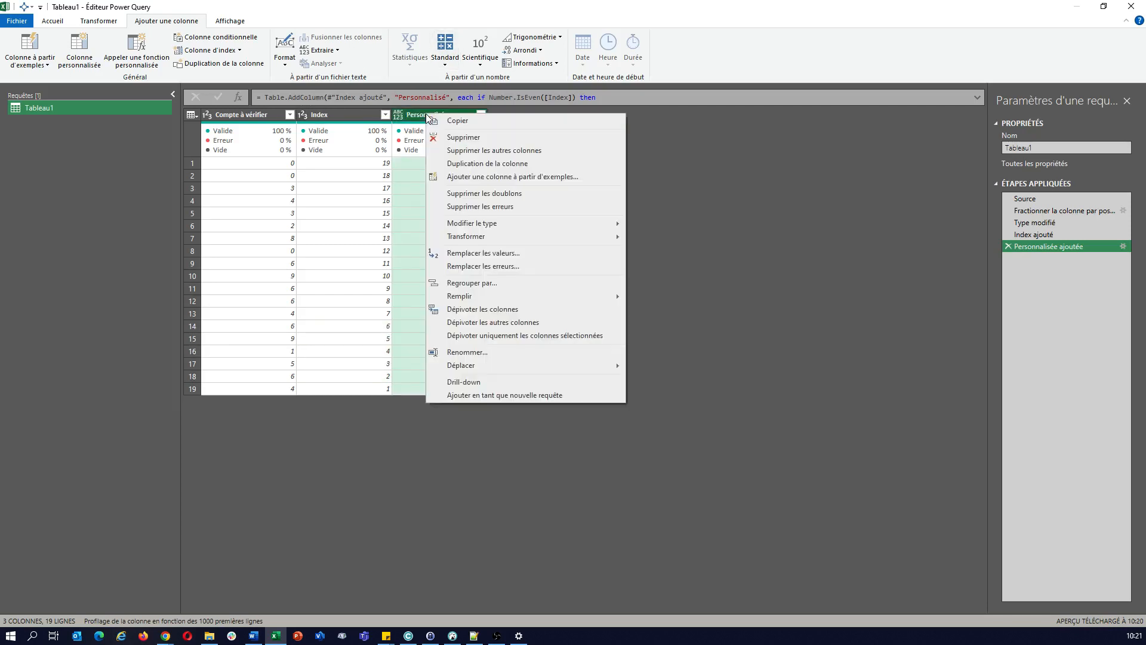
{"action": "left_click", "coordinate": [482, 156]}
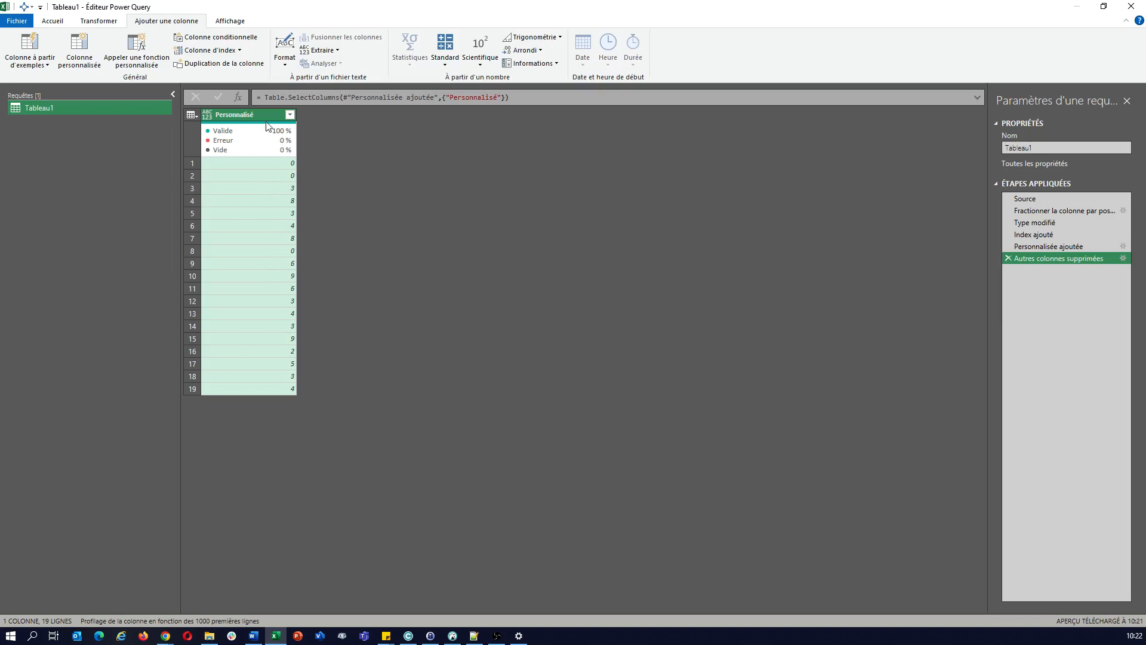
Add a new query step and begin its formula with #table(1, List.Sum before the reference to the previous step.
{"action": "left_click", "coordinate": [239, 97]}
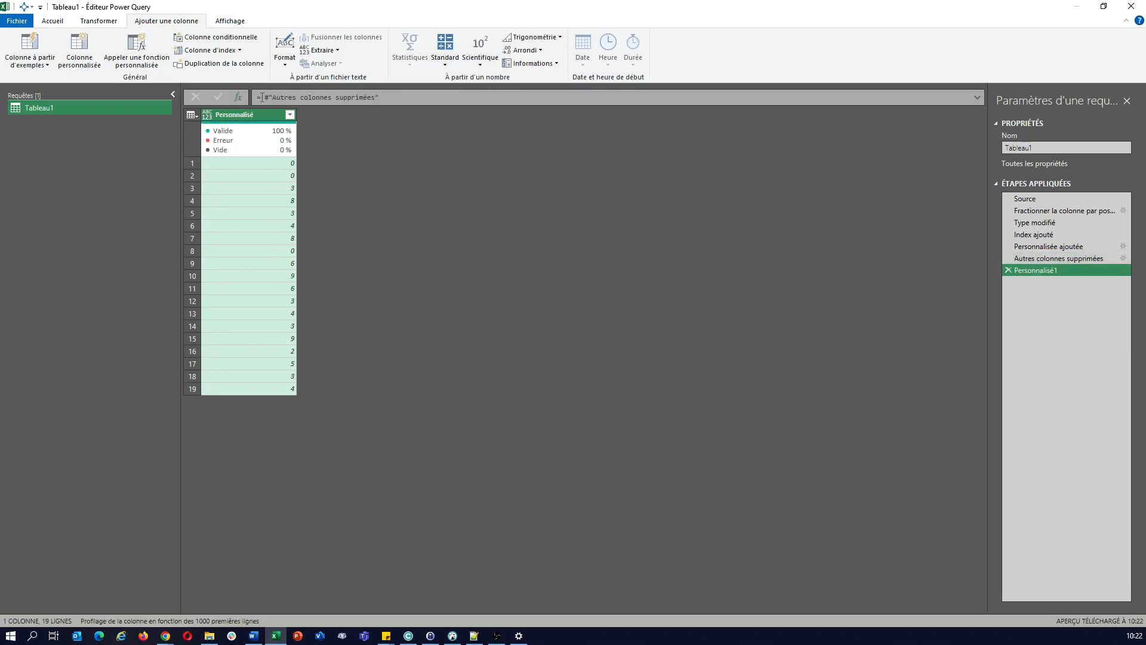
{"action": "left_click", "coordinate": [261, 97]}
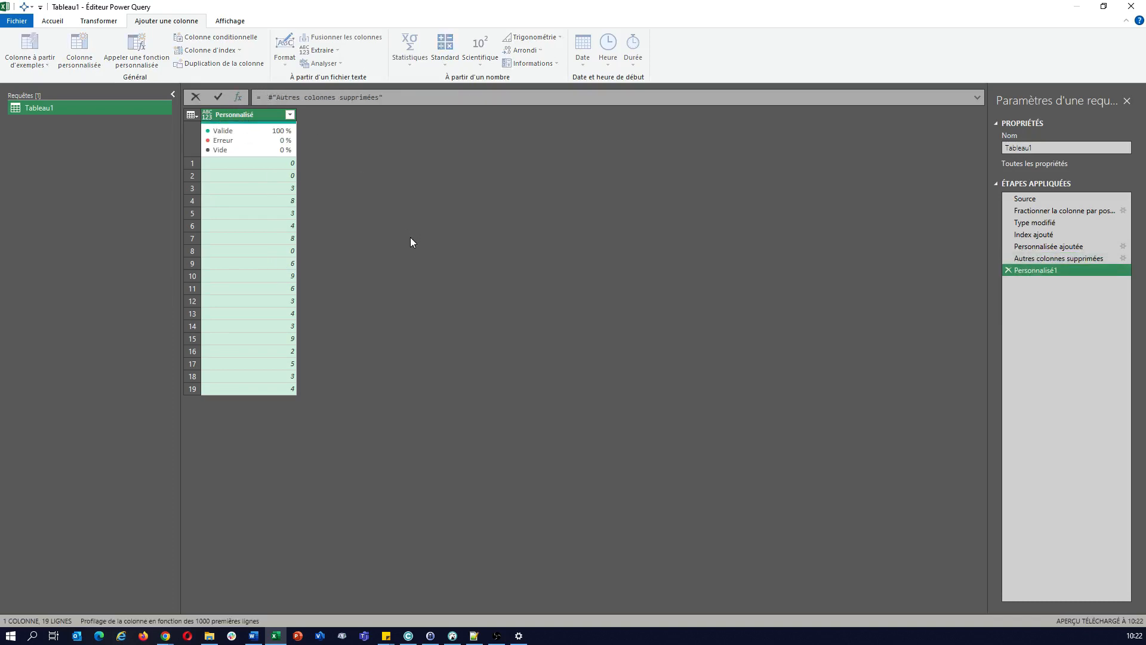
{"action": "type", "text": "#"}
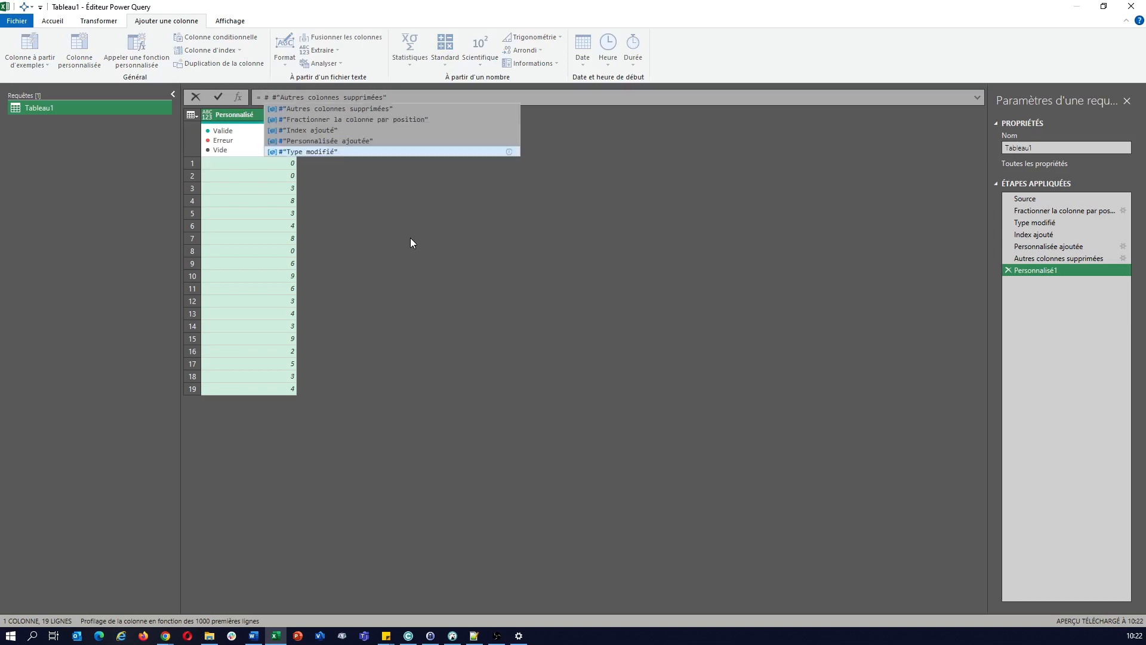
{"action": "type", "text": "table"}
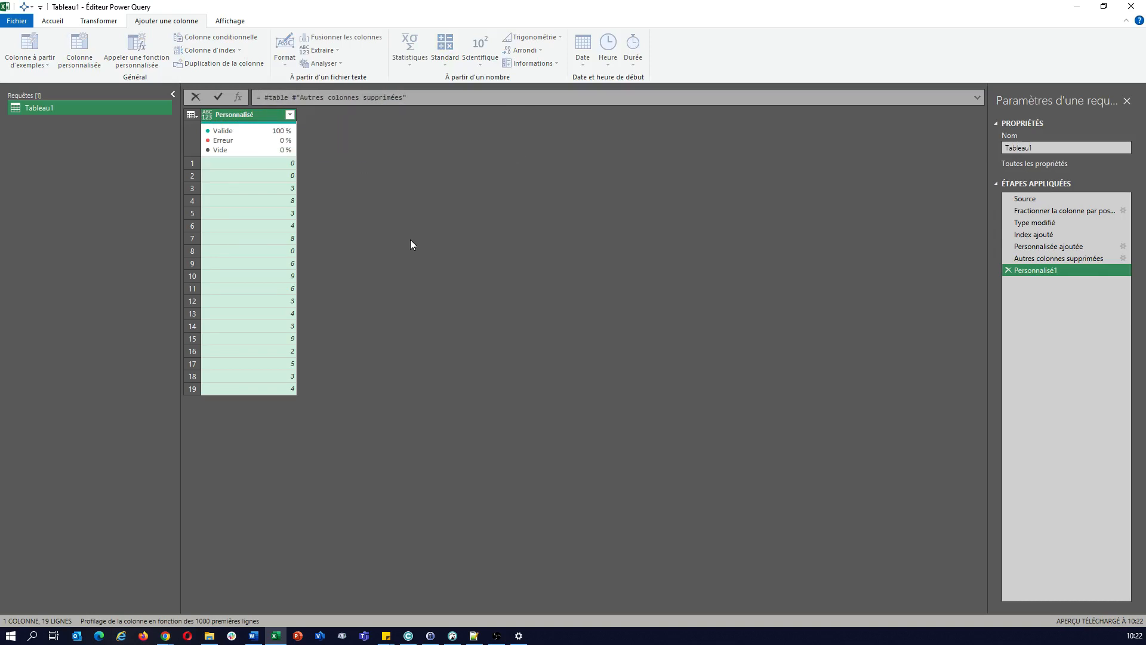
{"action": "type", "text": "(1, List.S"}
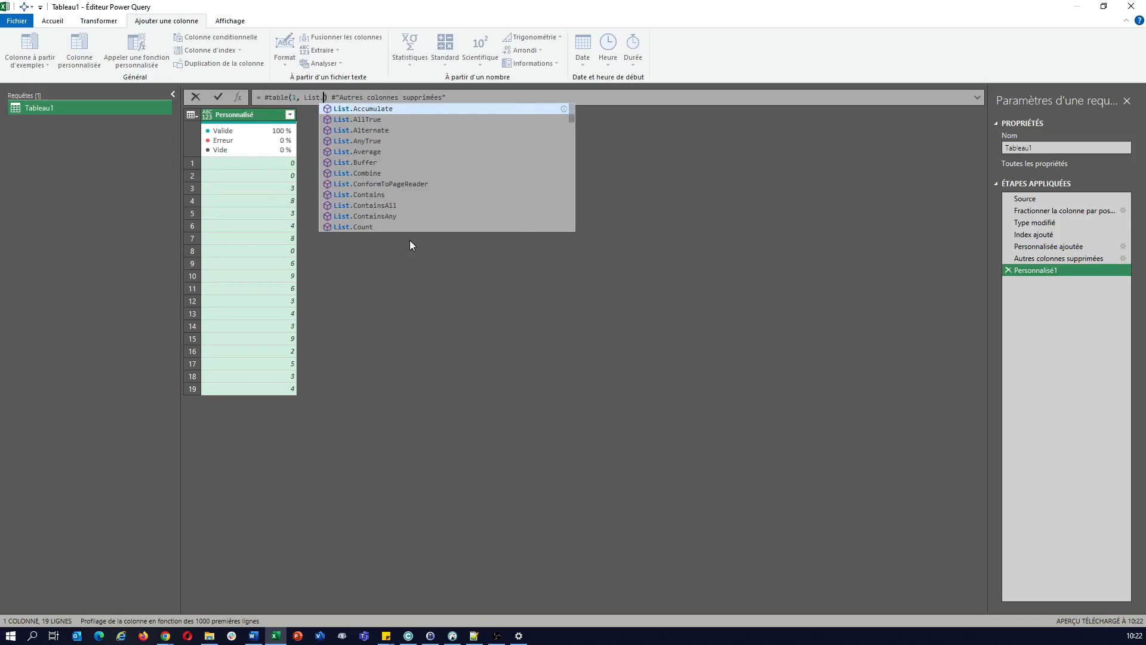
{"action": "type", "text": "um"}
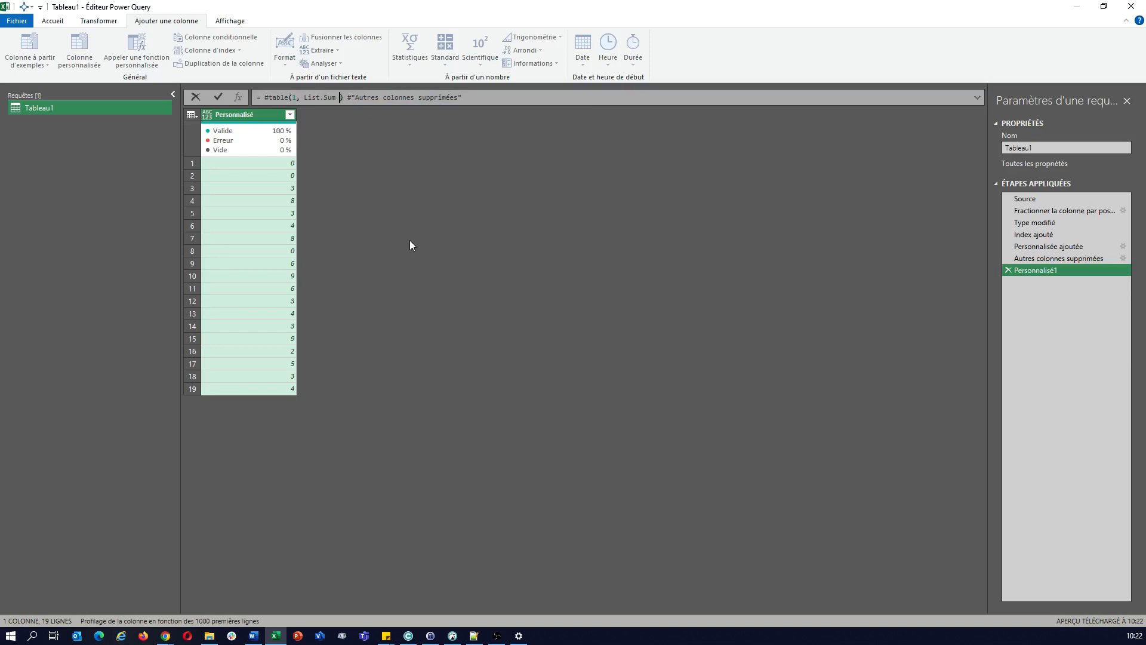
Put {{ before List.Sum and open its parenthesis directly in front of #"Autres colonnes supprimées".
{"action": "key", "text": "Left"}
{"action": "key", "text": "Left"}
{"action": "key", "text": "Left"}
{"action": "key", "text": "Left"}
{"action": "key", "text": "Left"}
{"action": "key", "text": "Left"}
{"action": "key", "text": "Left"}
{"action": "key", "text": "Left"}
{"action": "key", "text": "Left"}
{"action": "type", "text": "{{"}
{"action": "key", "text": "Right"}
{"action": "key", "text": "Right"}
{"action": "key", "text": "Right"}
{"action": "key", "text": "Right"}
{"action": "key", "text": "Right"}
{"action": "key", "text": "Right"}
{"action": "key", "text": "Right"}
{"action": "type", "text": "("}
{"action": "key", "text": "Delete"}
{"action": "key", "text": "Delete"}
{"action": "key", "text": "Delete"}
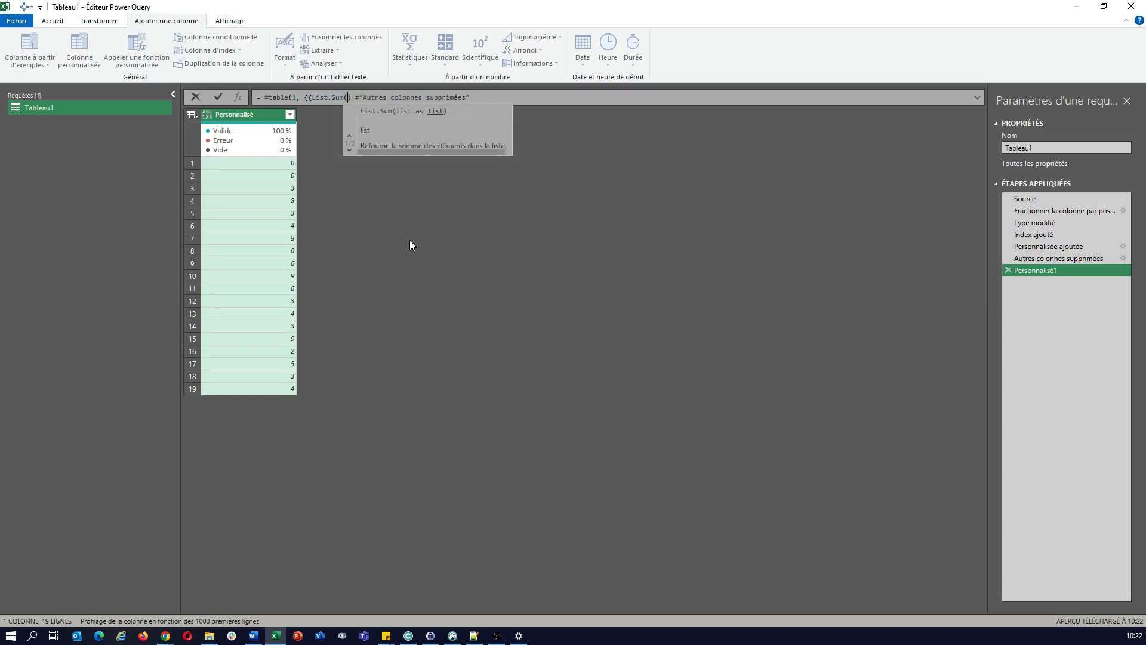
{"action": "key", "text": "Delete"}
Complete the formula with [Personnalisé])}}) after the step reference and apply it.
{"action": "key", "text": "Right"}
{"action": "key", "text": "Right"}
{"action": "key", "text": "Right"}
{"action": "key", "text": "Right"}
{"action": "key", "text": "Right"}
{"action": "key", "text": "Right"}
{"action": "key", "text": "Right"}
{"action": "key", "text": "Right"}
{"action": "key", "text": "Right"}
{"action": "key", "text": "Right"}
{"action": "key", "text": "Right"}
{"action": "key", "text": "Right"}
{"action": "key", "text": "Right"}
{"action": "key", "text": "Right"}
{"action": "key", "text": "Right"}
{"action": "key", "text": "Right"}
{"action": "key", "text": "Right"}
{"action": "key", "text": "Right"}
{"action": "key", "text": "Right"}
{"action": "key", "text": "Right"}
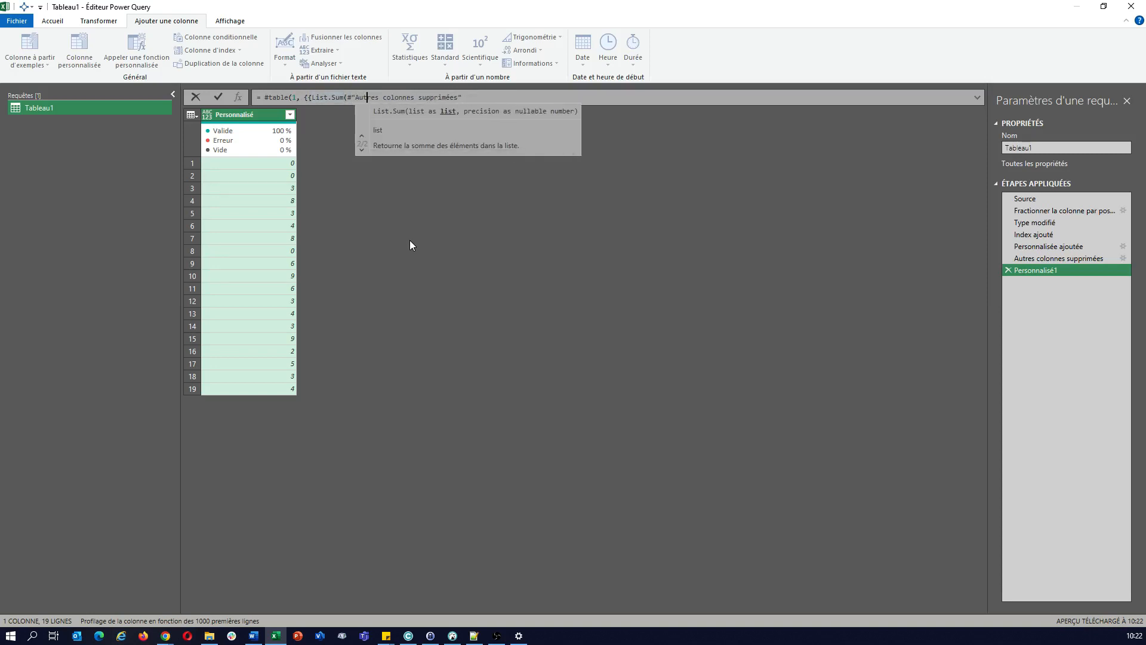
{"action": "key", "text": "Right"}
{"action": "key", "text": "Right"}
{"action": "key", "text": "Right"}
{"action": "key", "text": "Right"}
{"action": "key", "text": "Right"}
{"action": "key", "text": "Right"}
{"action": "key", "text": "Right"}
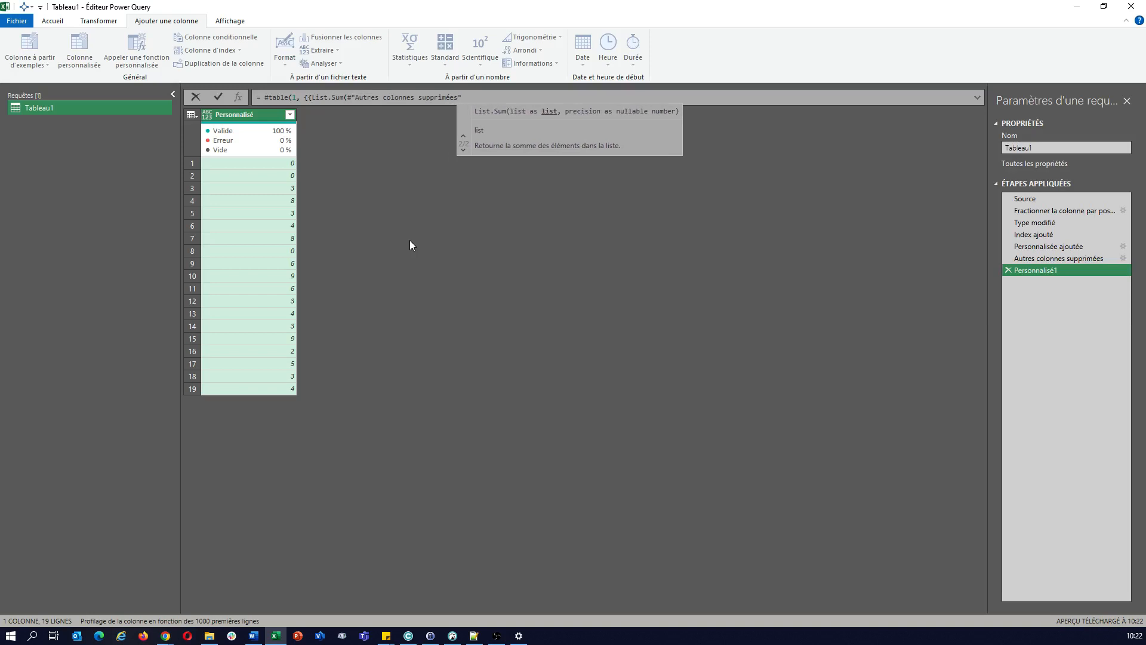
{"action": "type", "text": "["}
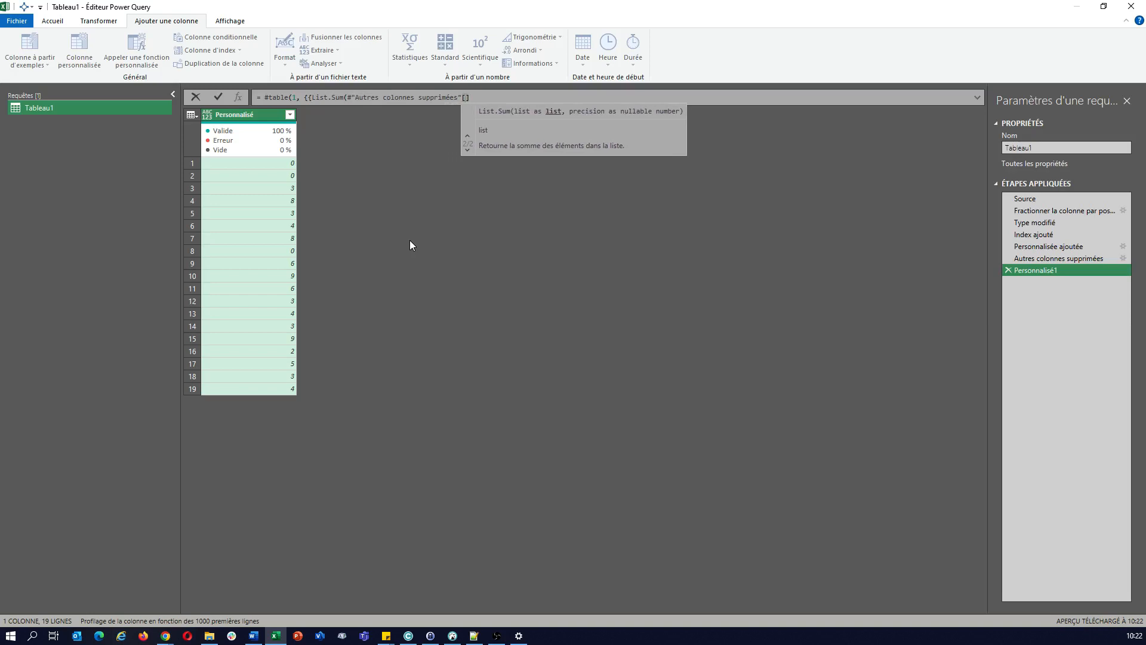
{"action": "type", "text": "Personnalise"}
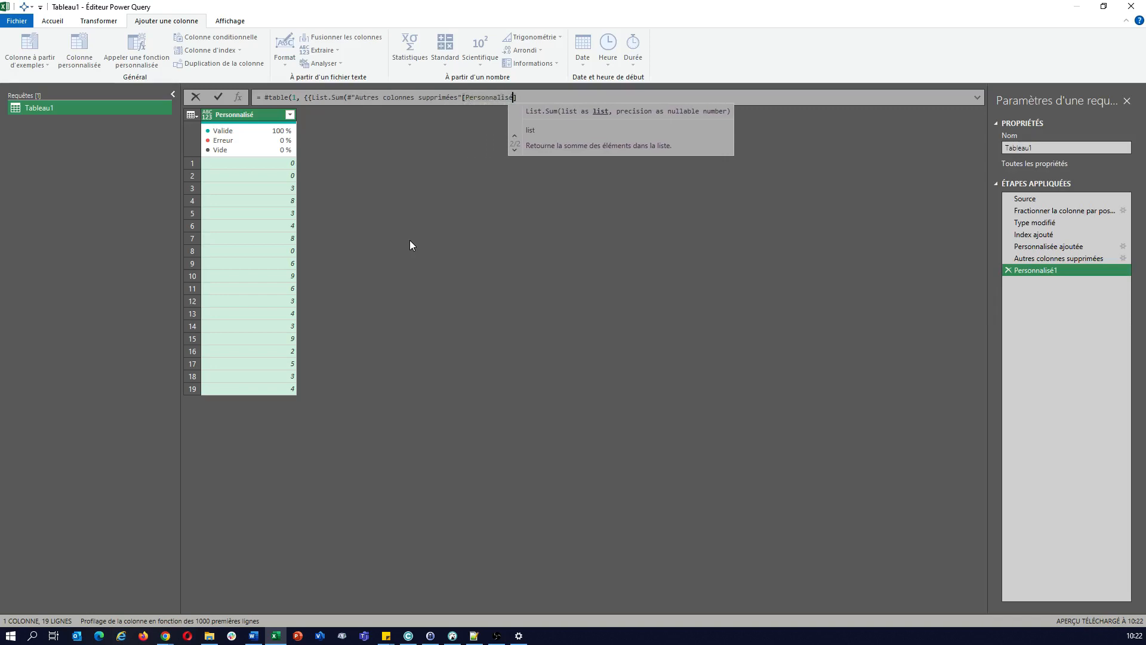
{"action": "type", "text": "]"}
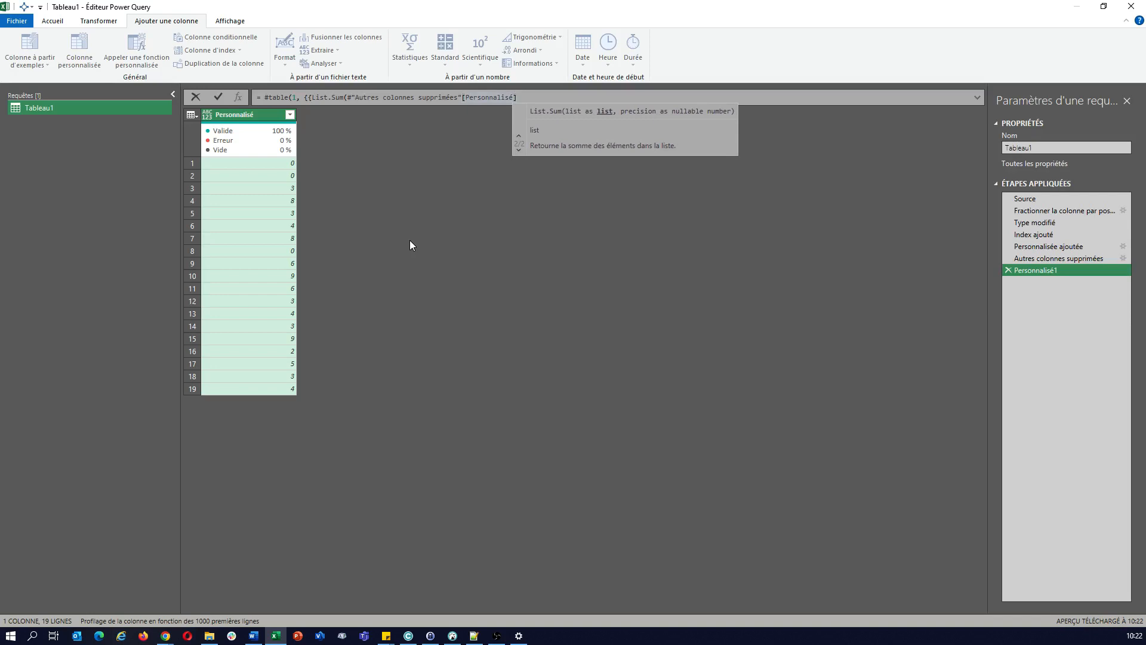
{"action": "type", "text": ")"}
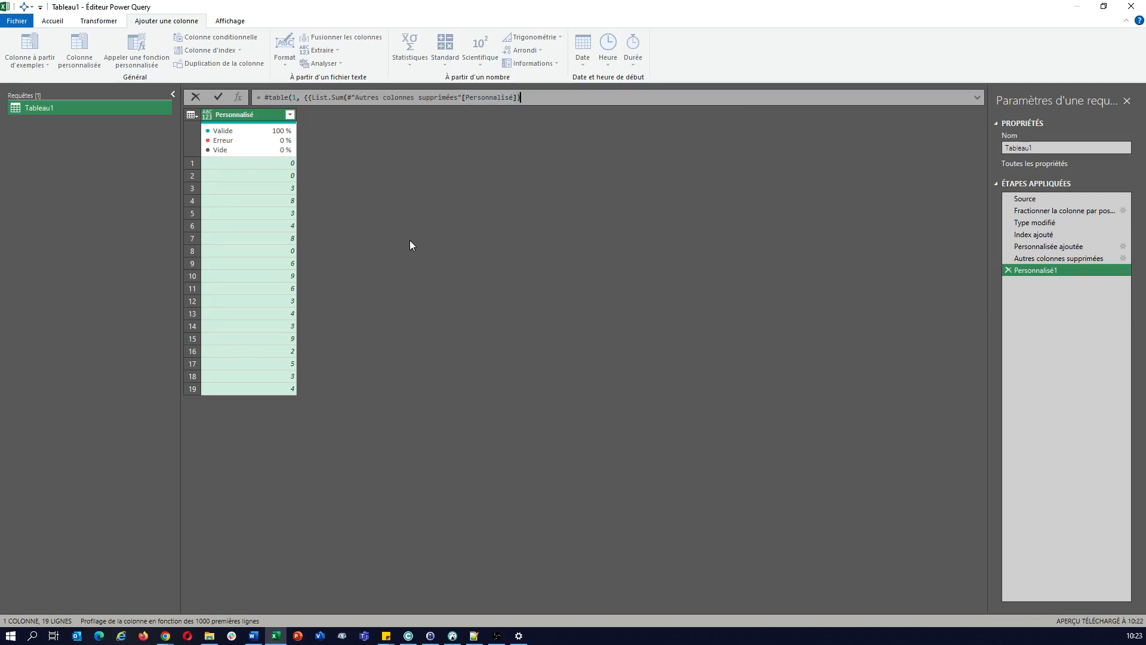
{"action": "type", "text": "}})"}
{"action": "key", "text": "Return"}
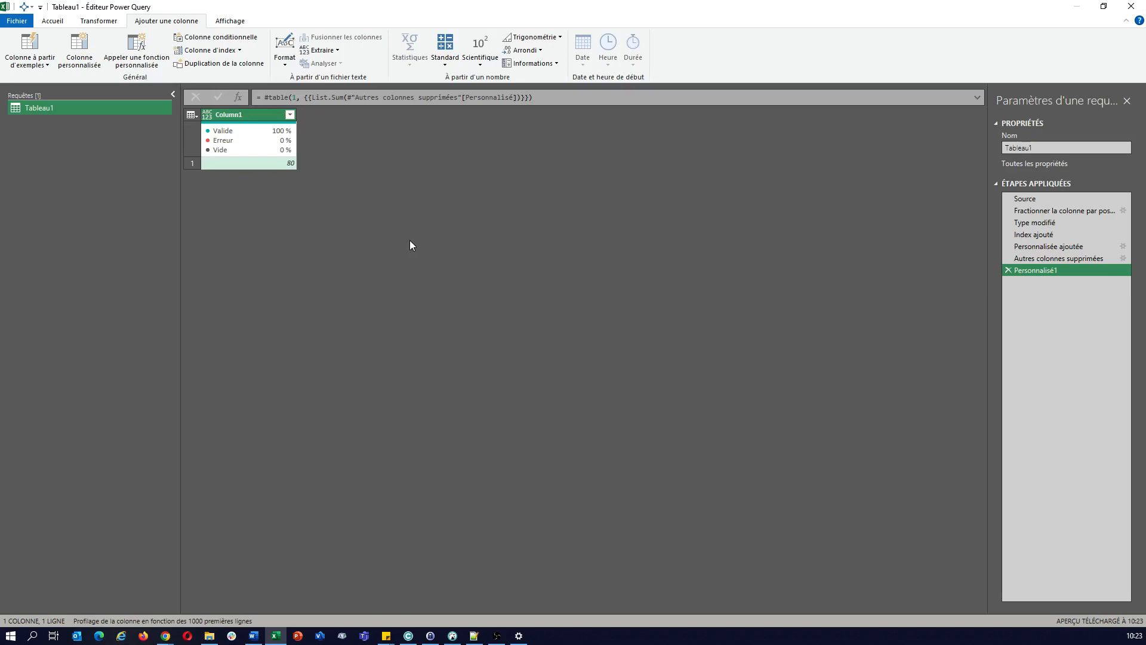
Start a new custom column with the formula if Text.From([Column1]).
{"action": "left_click", "coordinate": [80, 50]}
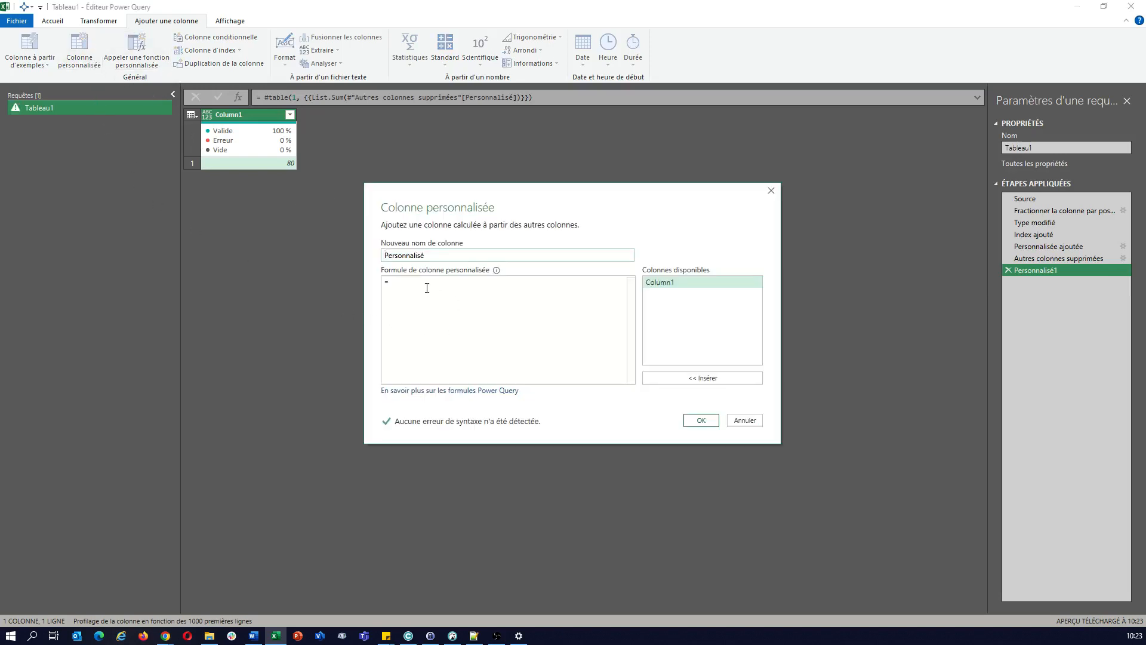
{"action": "left_click", "coordinate": [426, 288]}
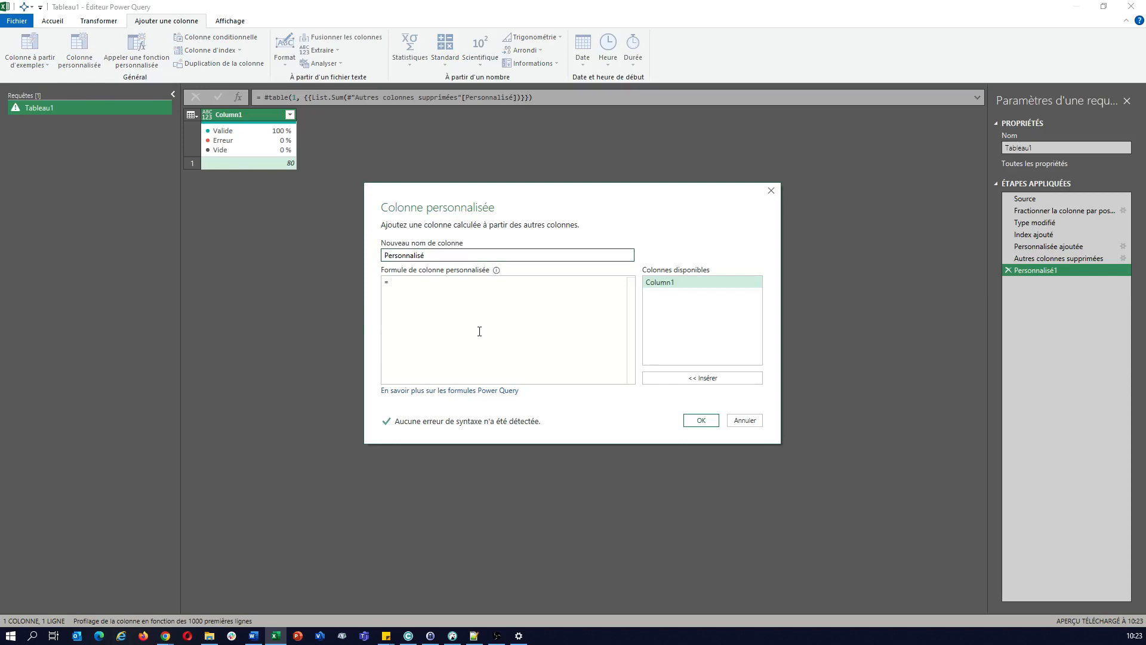
{"action": "type", "text": "if"}
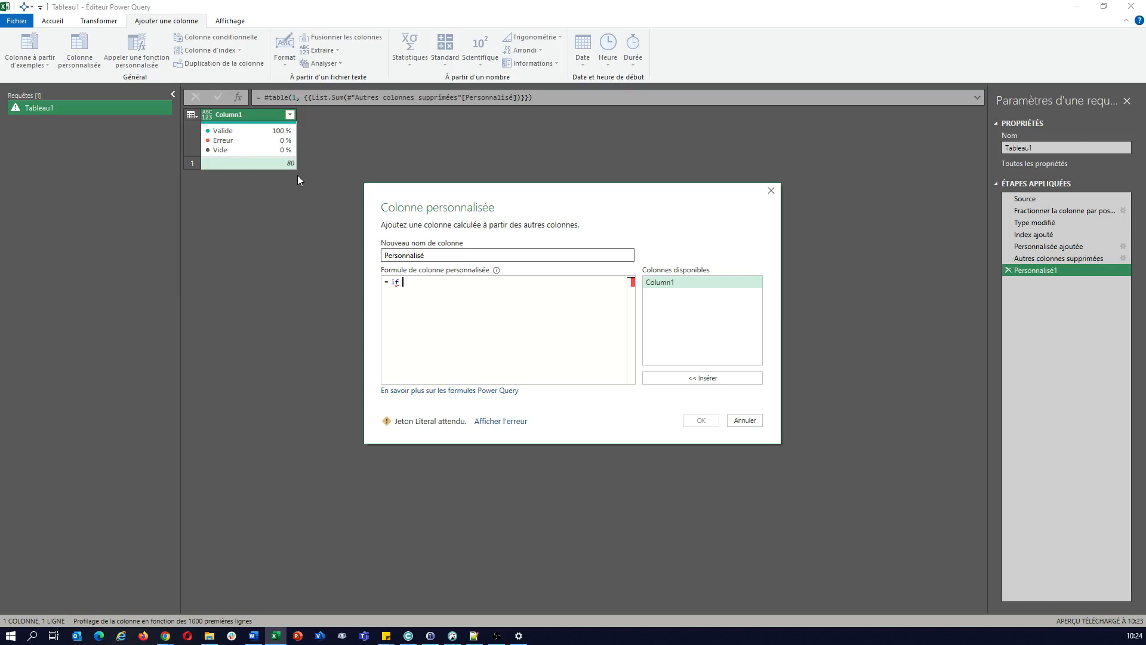
{"action": "type", "text": "Text.from"}
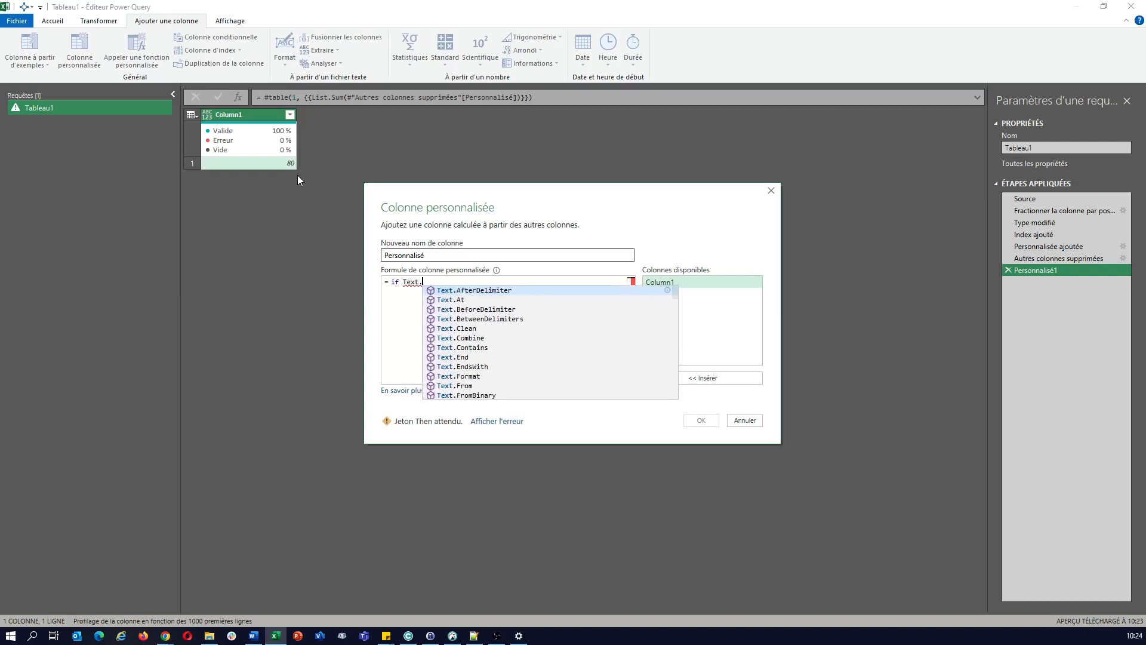
{"action": "key", "text": "BackSpace"}
{"action": "key", "text": "BackSpace"}
{"action": "key", "text": "BackSpace"}
{"action": "key", "text": "BackSpace"}
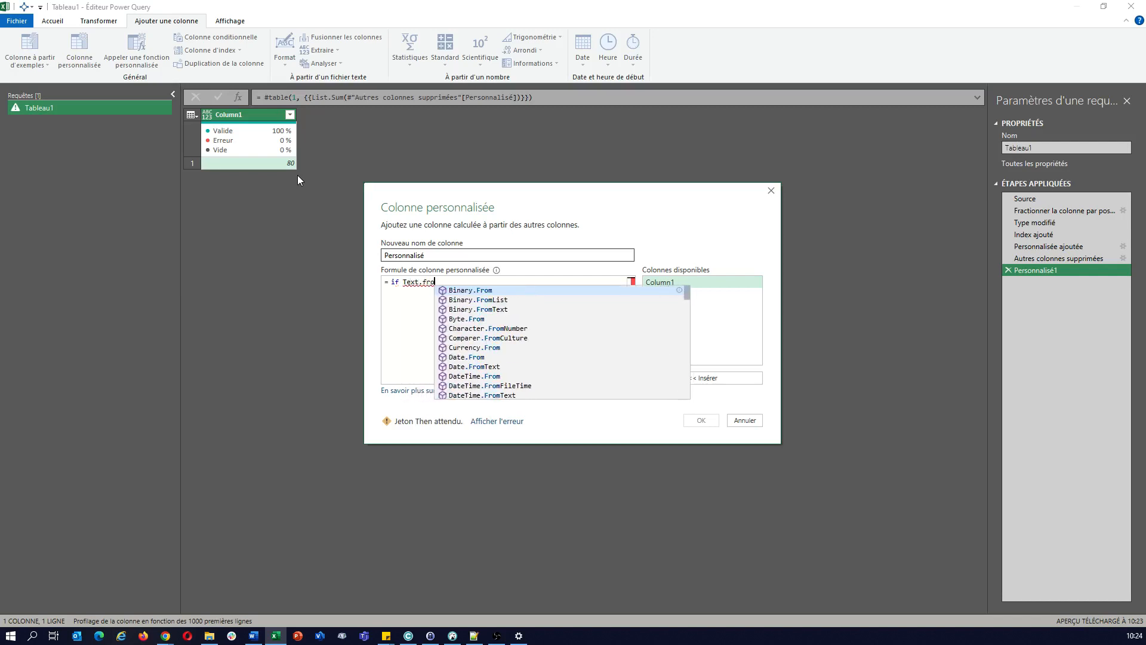
{"action": "type", "text": "From"}
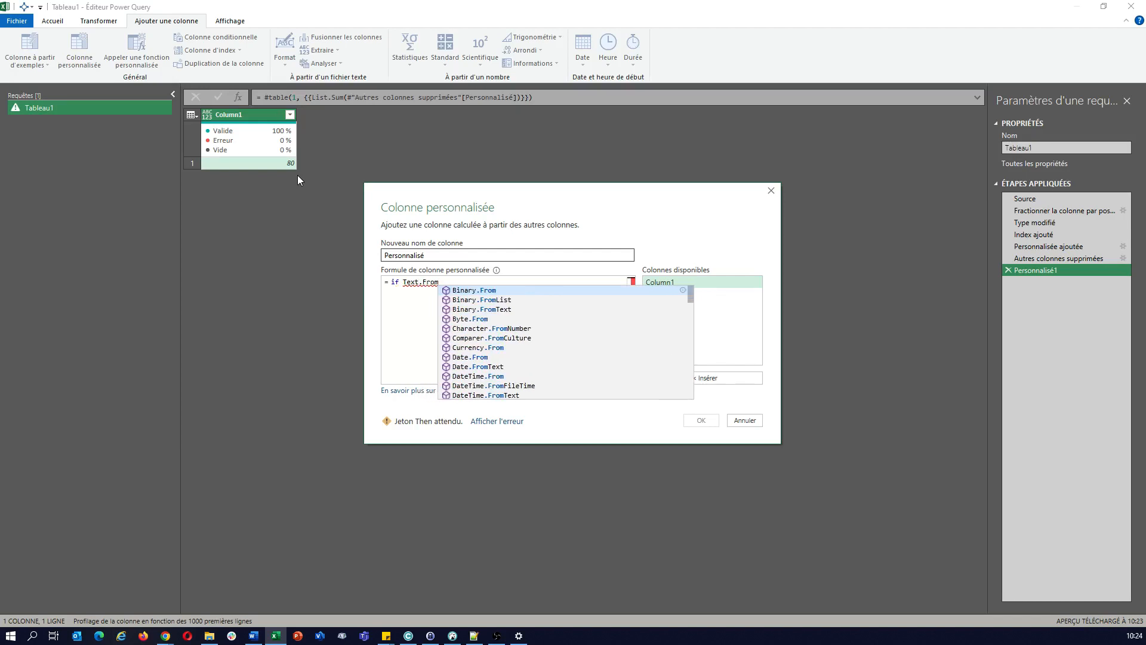
{"action": "type", "text": "("}
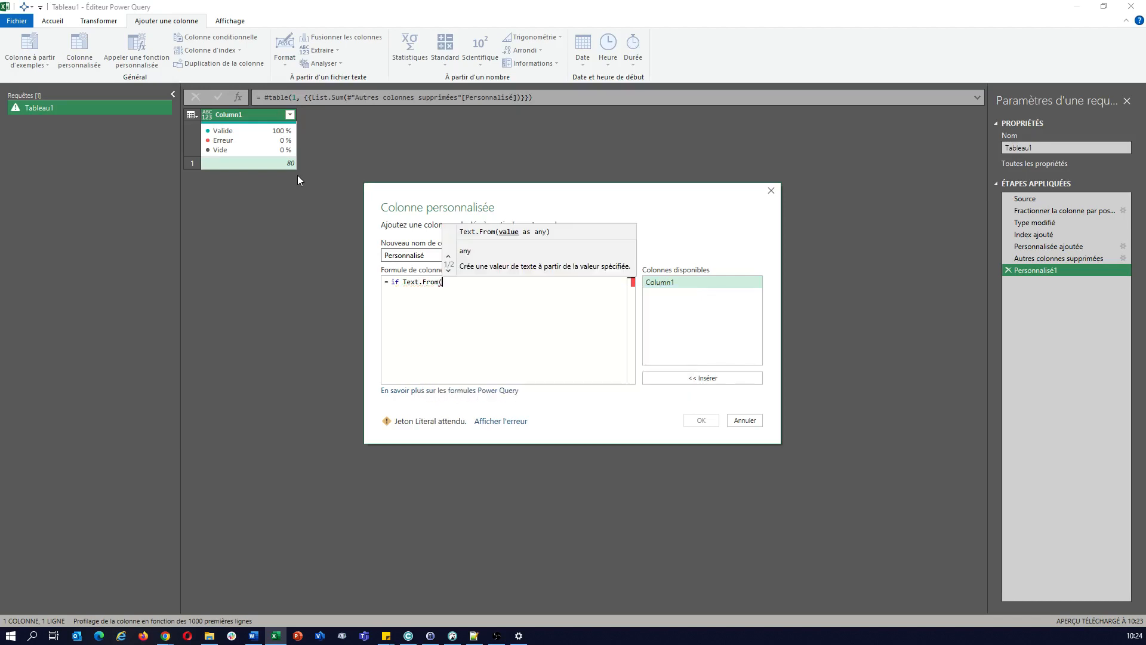
{"action": "double_click", "coordinate": [669, 283]}
{"action": "type", "text": ")"}
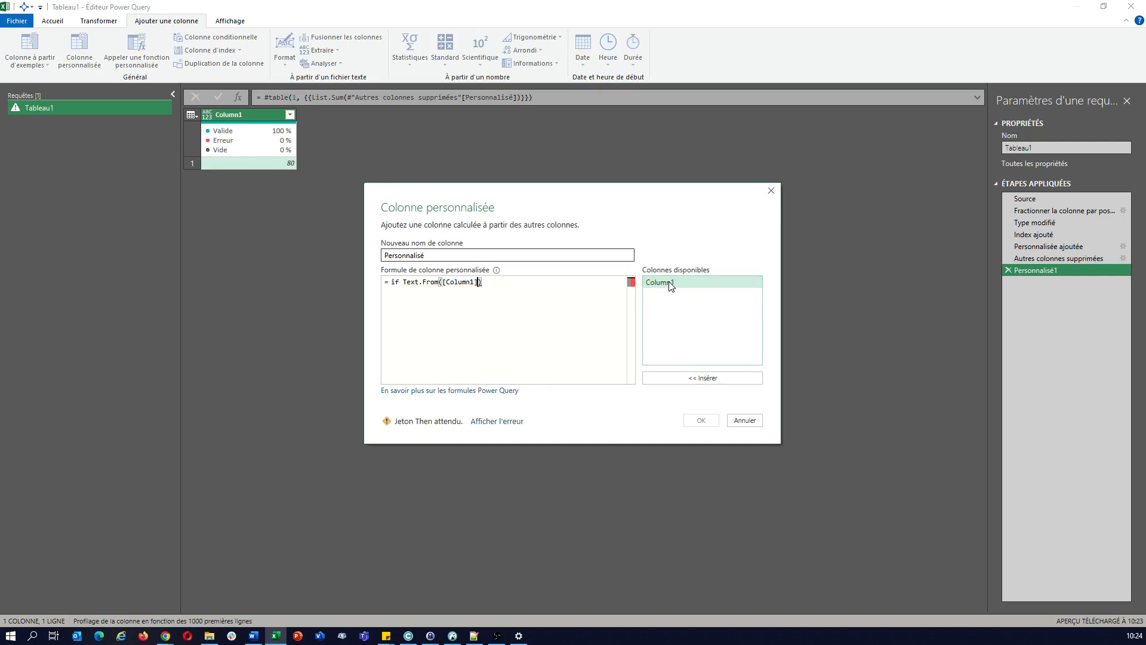
Wrap the text conversion in Text.End to extract its last character: Text.End(Text.From([Column1]),1).
{"action": "key", "text": "ctrl+Left"}
{"action": "key", "text": "ctrl+Left"}
{"action": "key", "text": "ctrl+Left"}
{"action": "key", "text": "Left"}
{"action": "type", "text": "xtext"}
{"action": "key", "text": "BackSpace"}
{"action": "key", "text": "BackSpace"}
{"action": "key", "text": "BackSpace"}
{"action": "key", "text": "BackSpace"}
{"action": "key", "text": "BackSpace"}
{"action": "type", "text": "Text.End"}
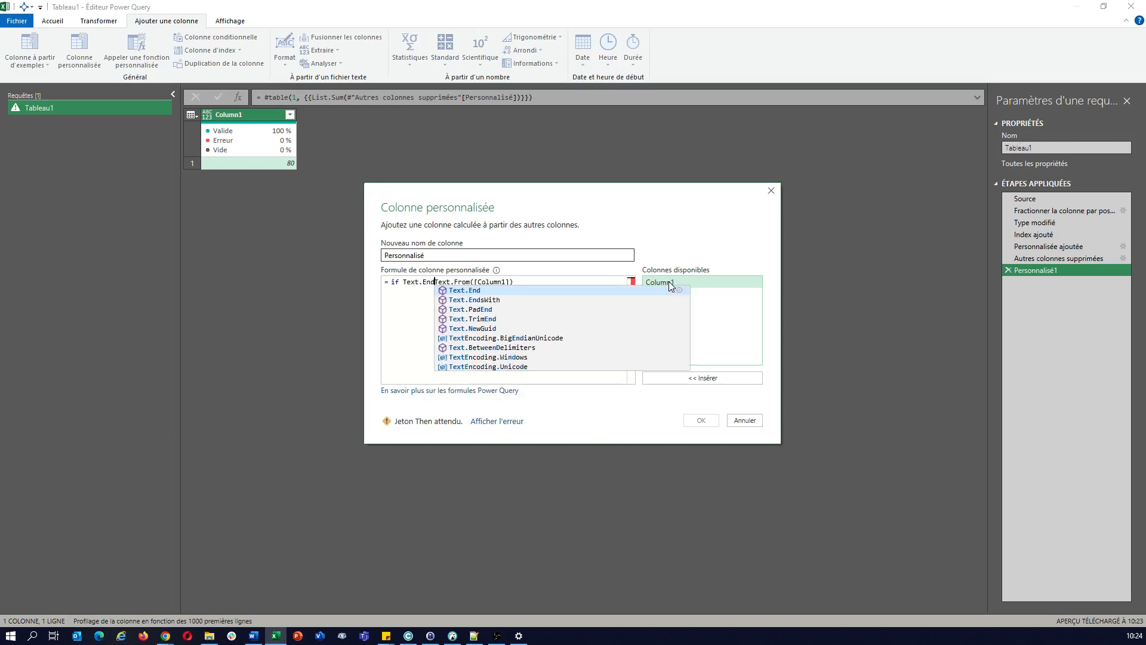
{"action": "type", "text": "(Text.From([Column1])"}
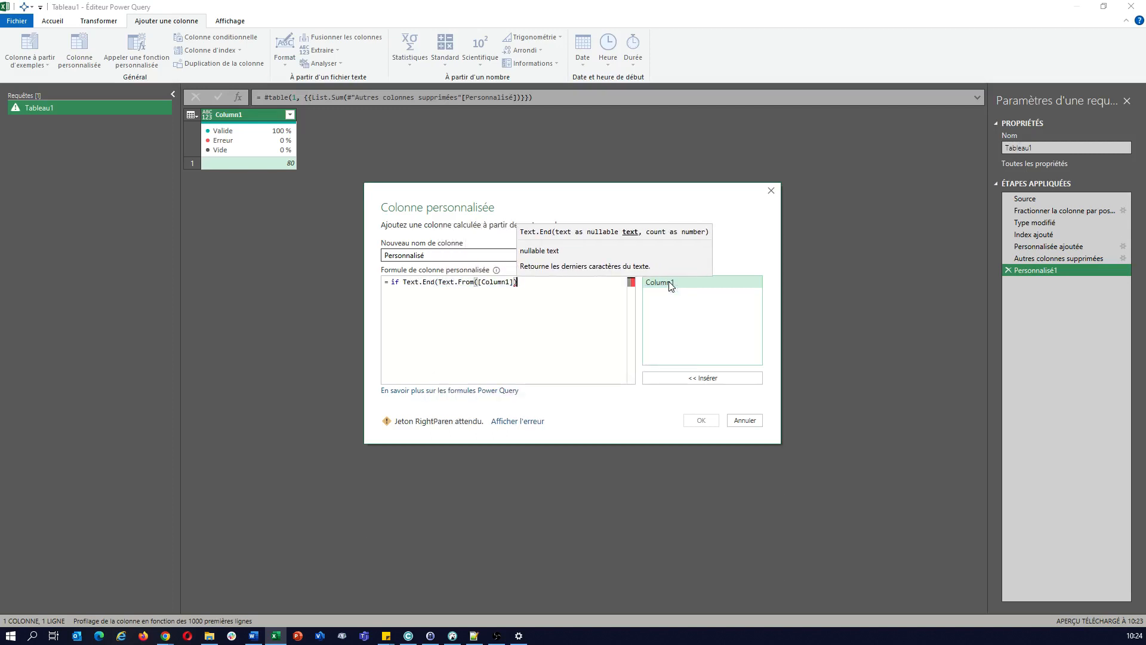
{"action": "type", "text": ",1)"}
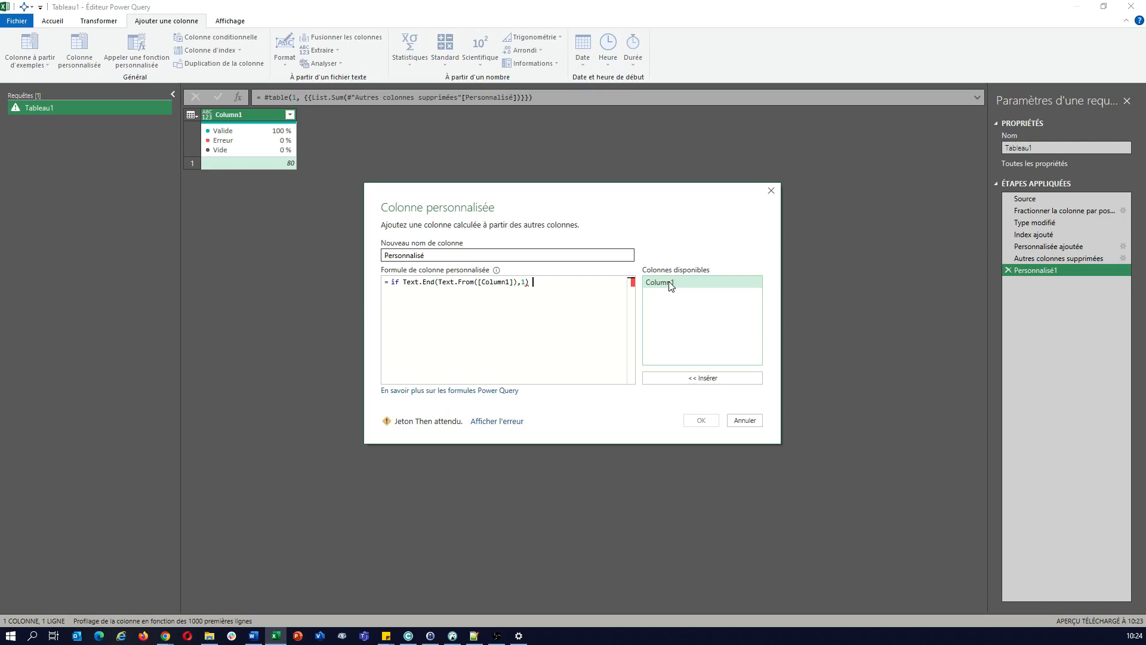
Complete the condition with = "0" then "OK" else "NOK" and create the custom column.
{"action": "type", "text": " ="}
{"action": "type", "text": " \"0\""}
{"action": "type", "text": " then "}
{"action": "type", "text": "\"OK"}
{"action": "type", "text": "els"}
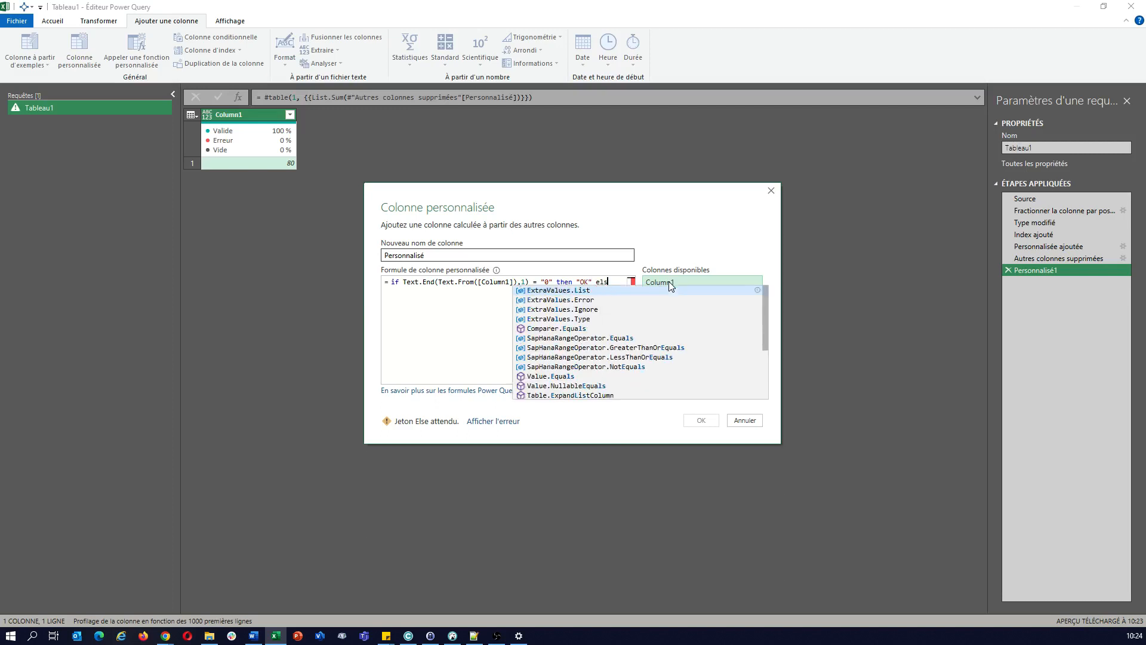
{"action": "type", "text": "e \""}
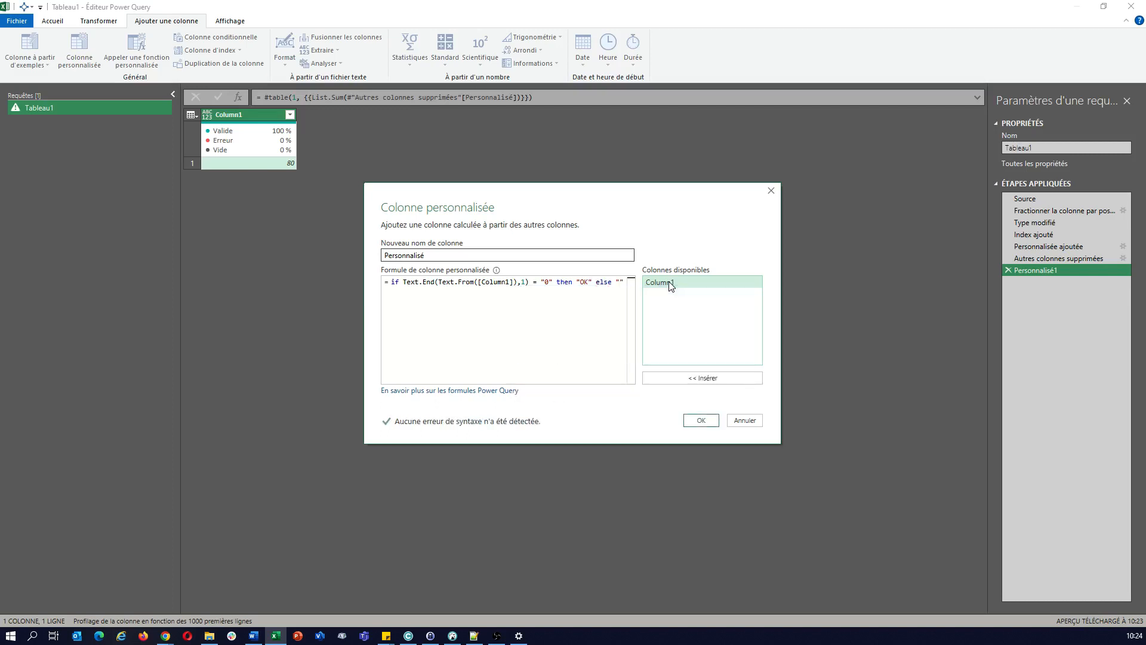
{"action": "type", "text": "NOK"}
{"action": "left_click", "coordinate": [701, 421]}
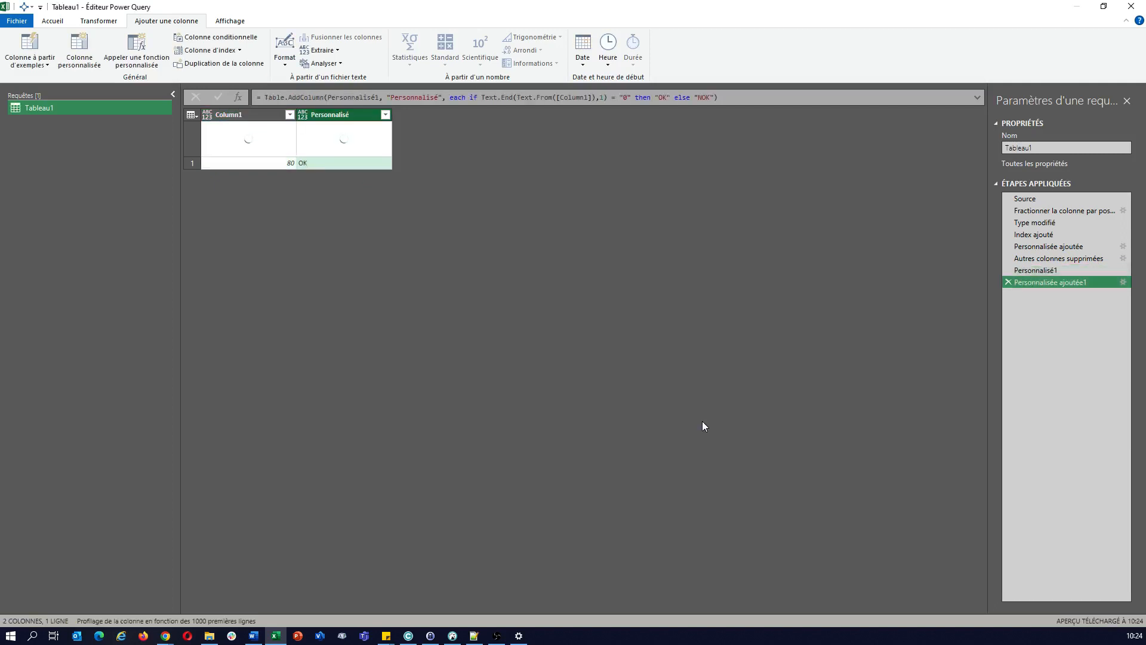
Close the query editor and load the result as a table in the existing worksheet at cell E1.
{"action": "left_click", "coordinate": [18, 21]}
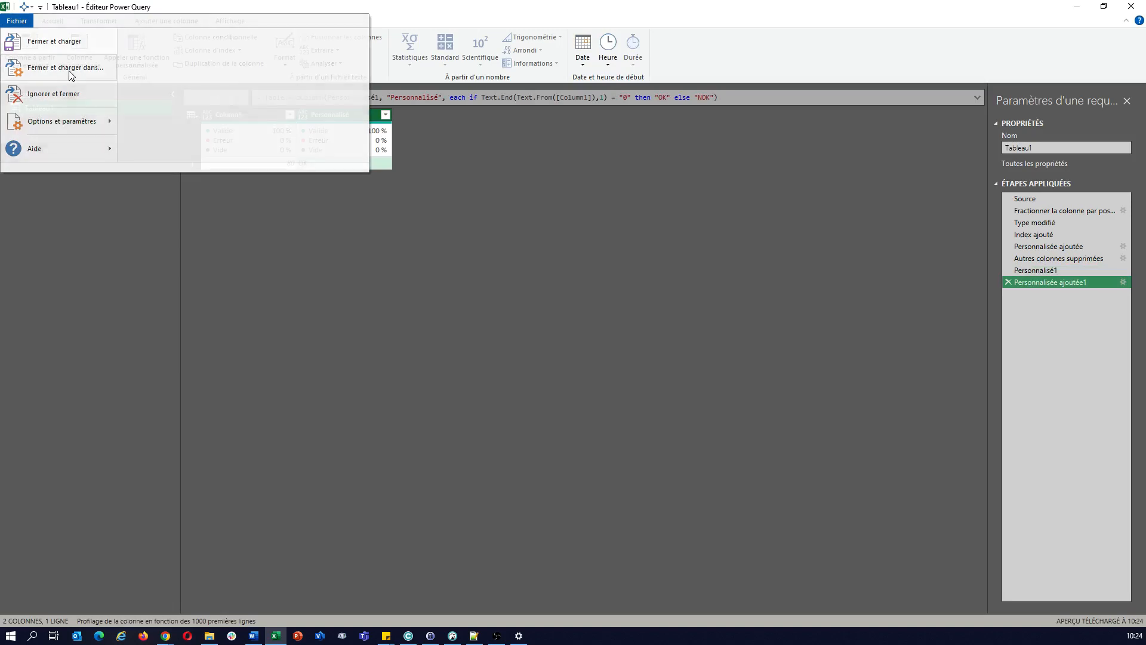
{"action": "left_click", "coordinate": [70, 73]}
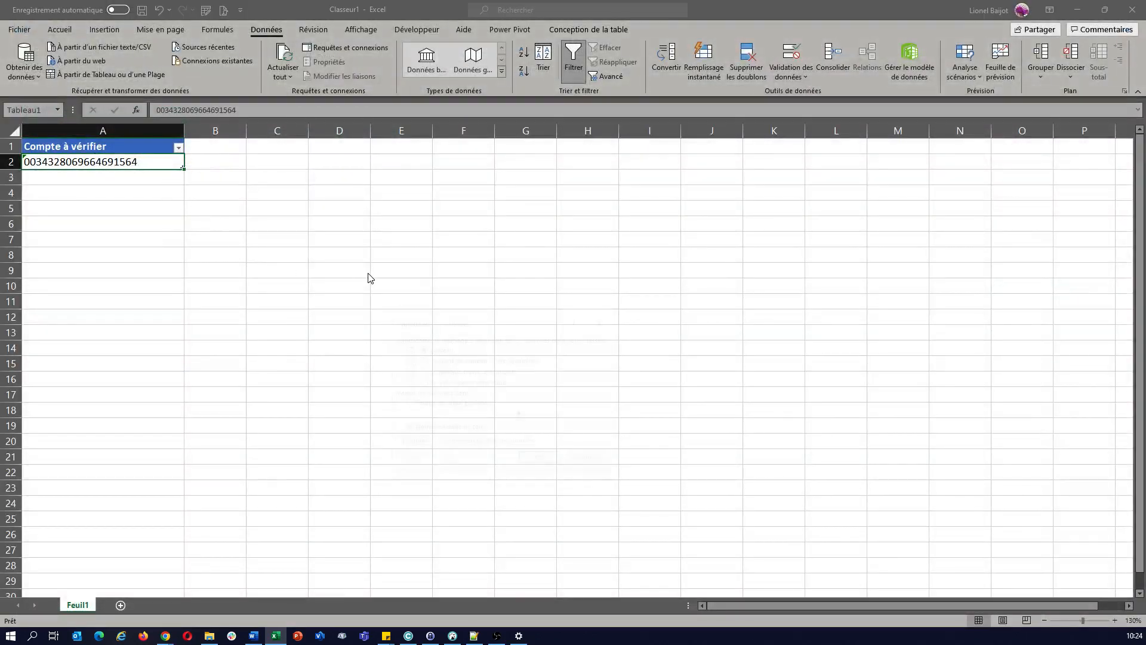
{"action": "left_click", "coordinate": [427, 405]}
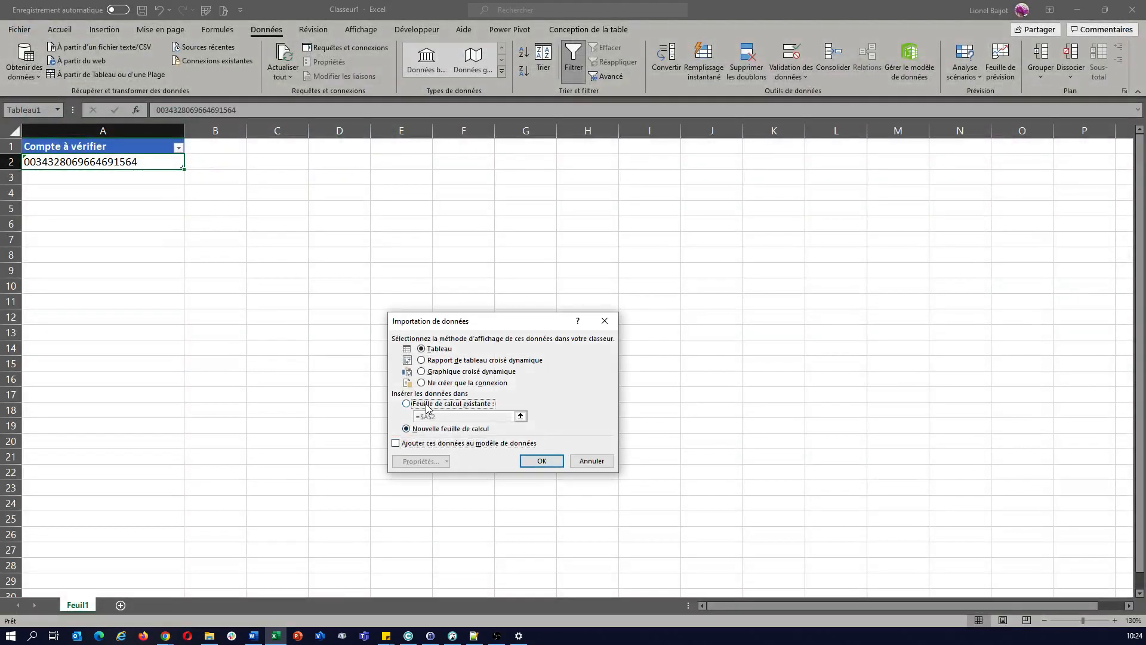
{"action": "left_click", "coordinate": [402, 148]}
{"action": "left_click", "coordinate": [546, 461]}
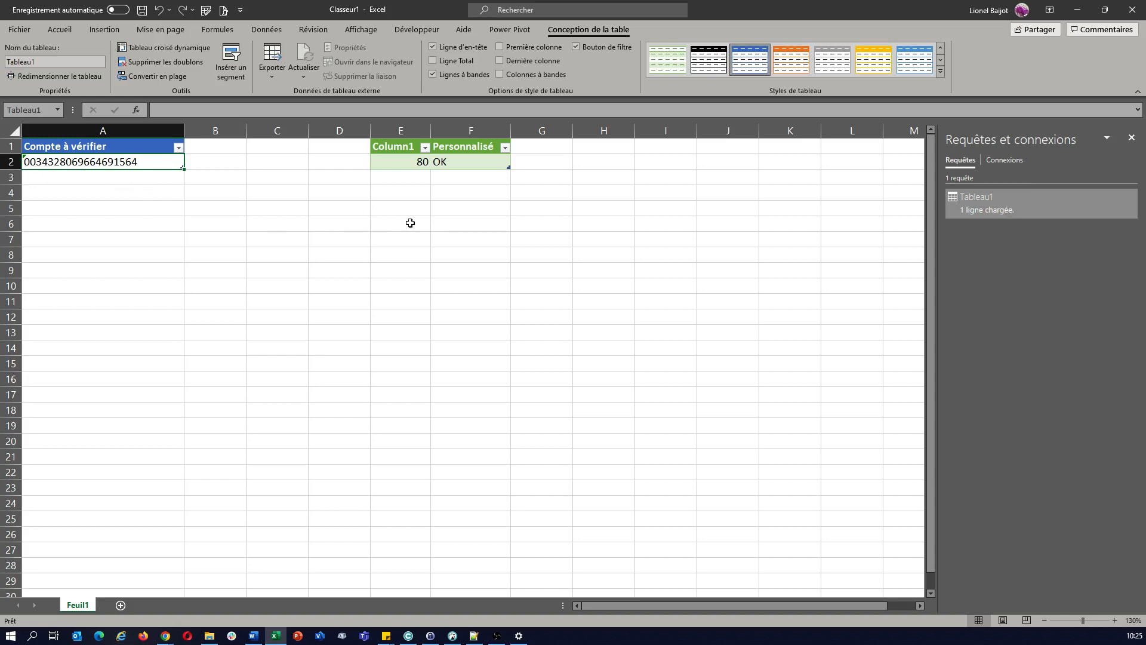
{"action": "left_click", "coordinate": [406, 165]}
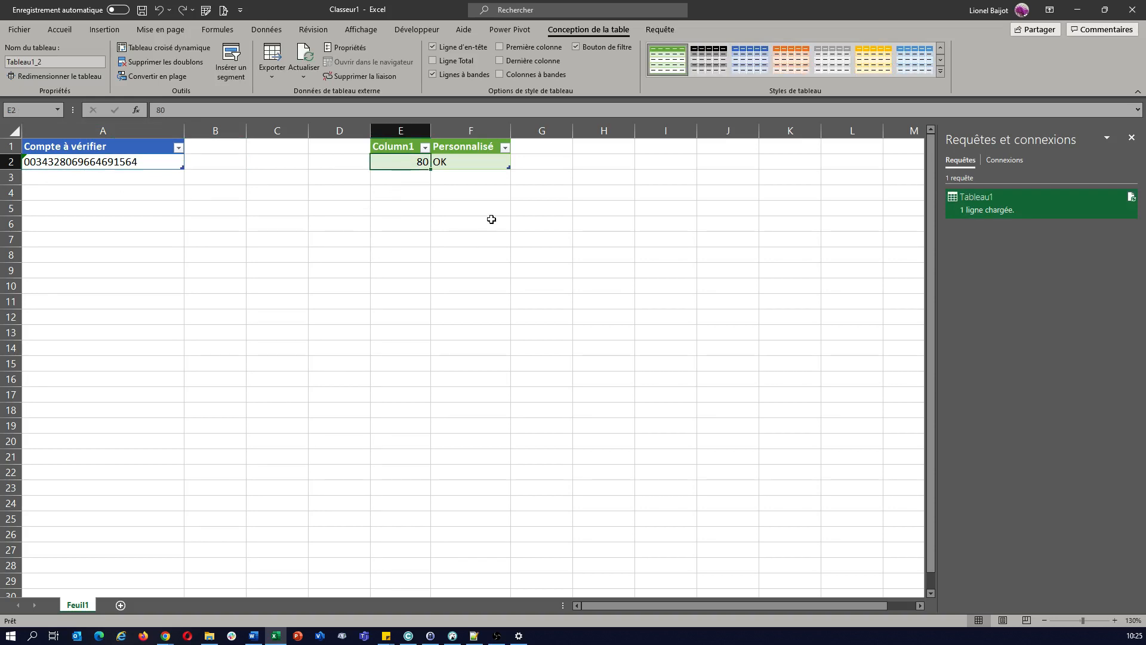
{"action": "left_click", "coordinate": [474, 165]}
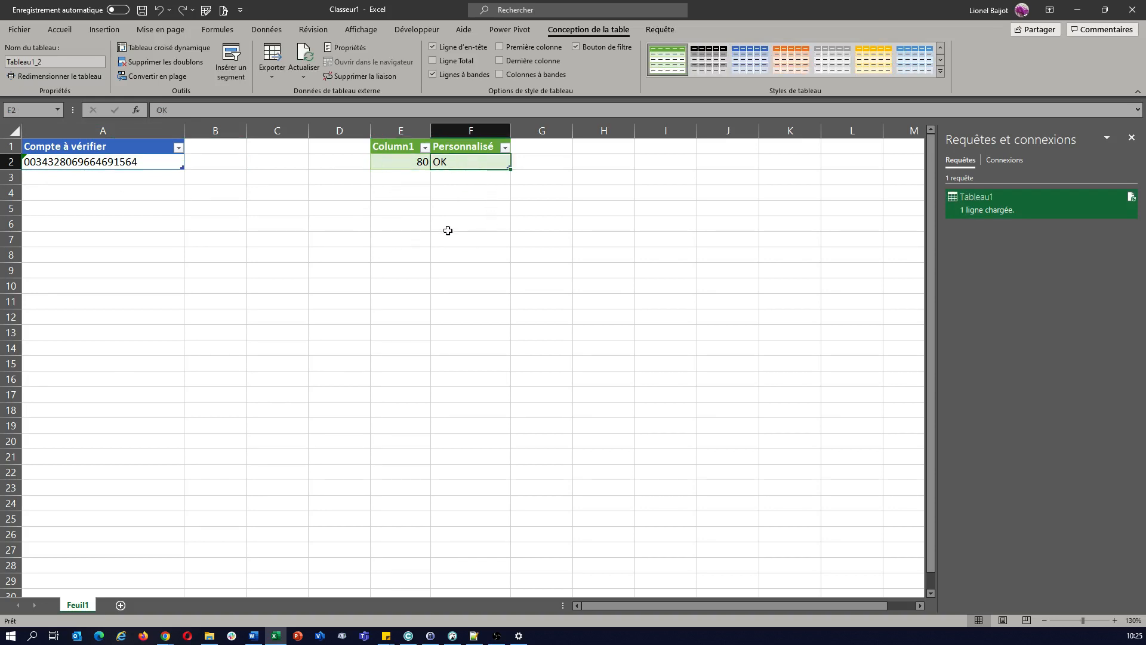
Replace the last digit of the account number in A2 with 8 and refresh the result table.
{"action": "left_click", "coordinate": [114, 167]}
{"action": "left_click", "coordinate": [251, 111]}
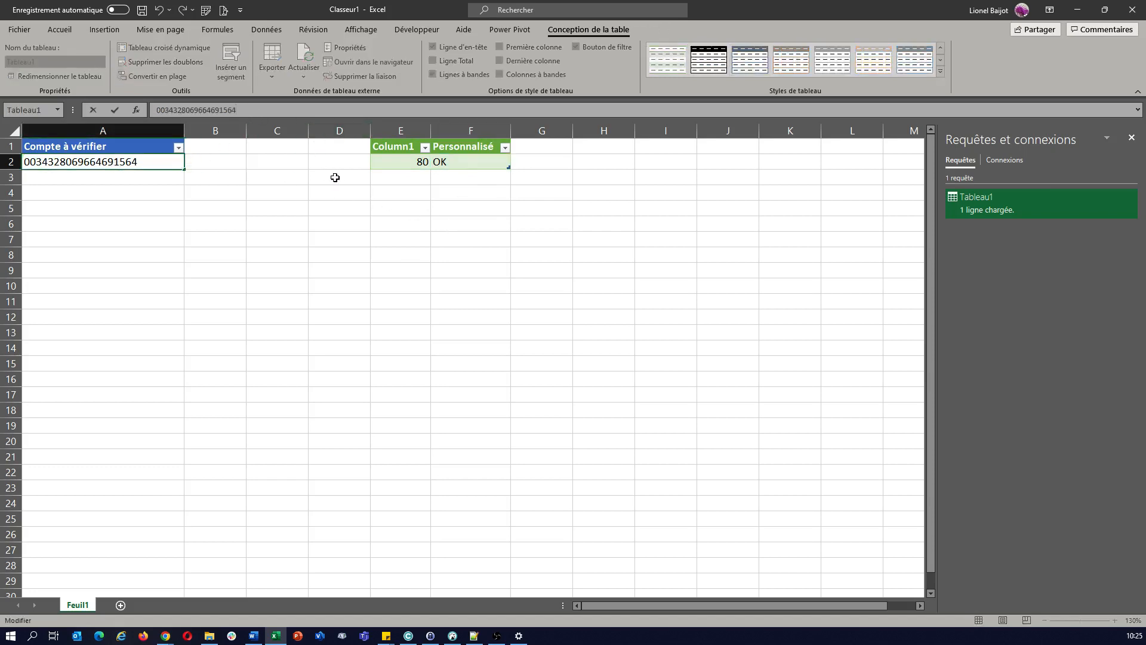
{"action": "key", "text": "BackSpace"}
{"action": "type", "text": "8"}
{"action": "key", "text": "Return"}
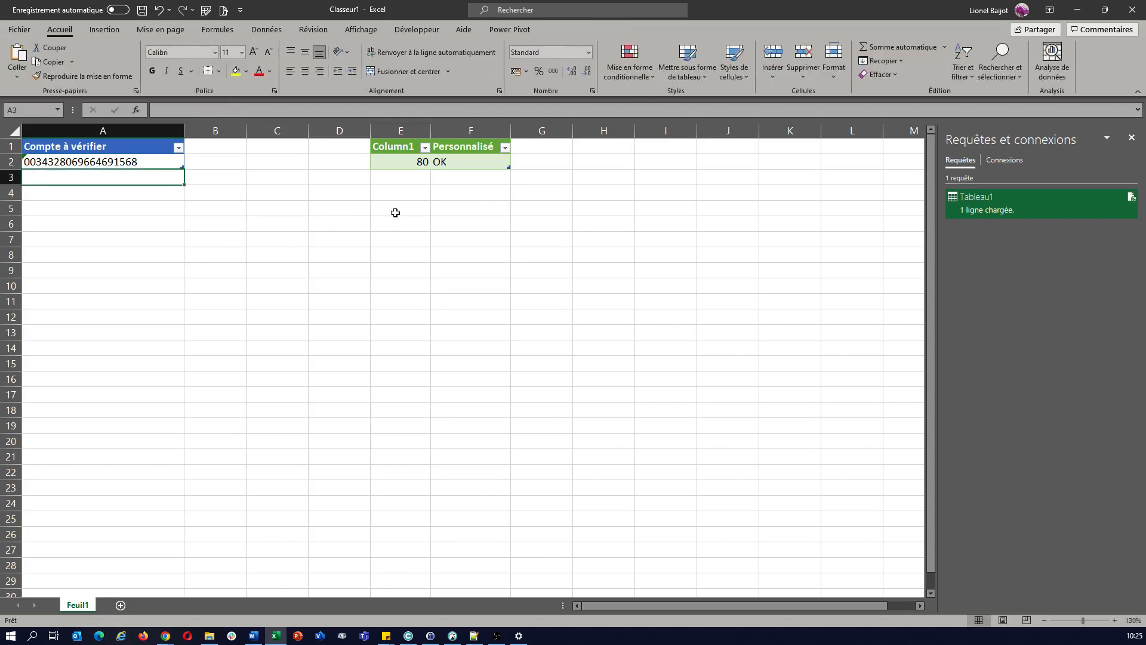
{"action": "left_click", "coordinate": [429, 156]}
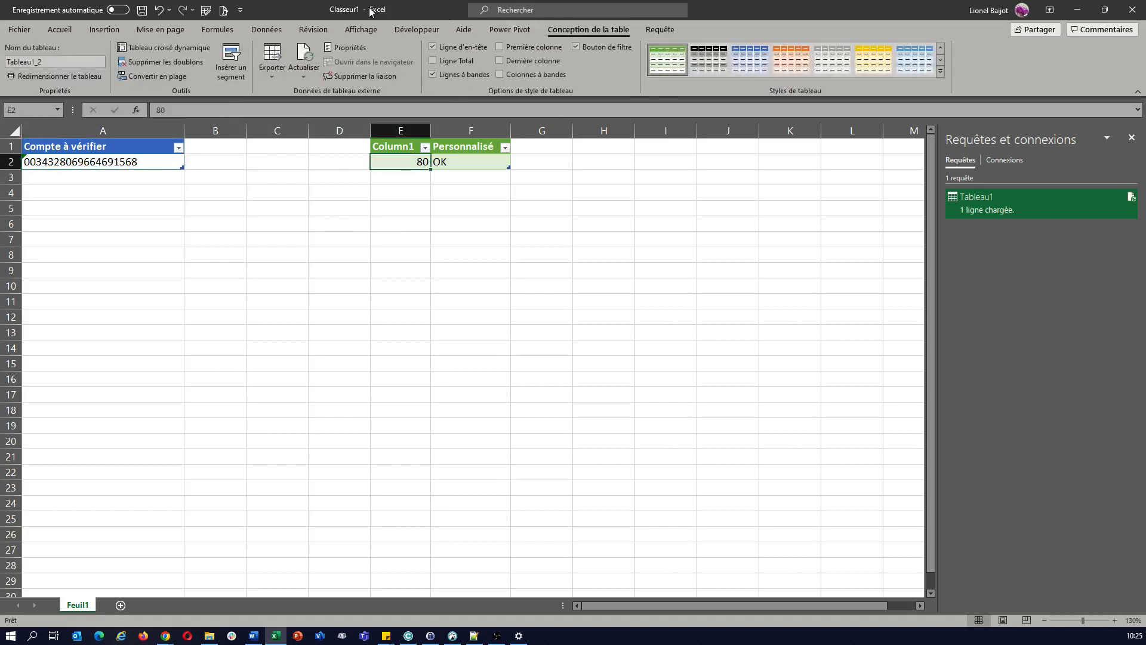
{"action": "left_click", "coordinate": [308, 58]}
Delete the last five digits of the account number in A2 and refresh the result table.
{"action": "left_click", "coordinate": [168, 159]}
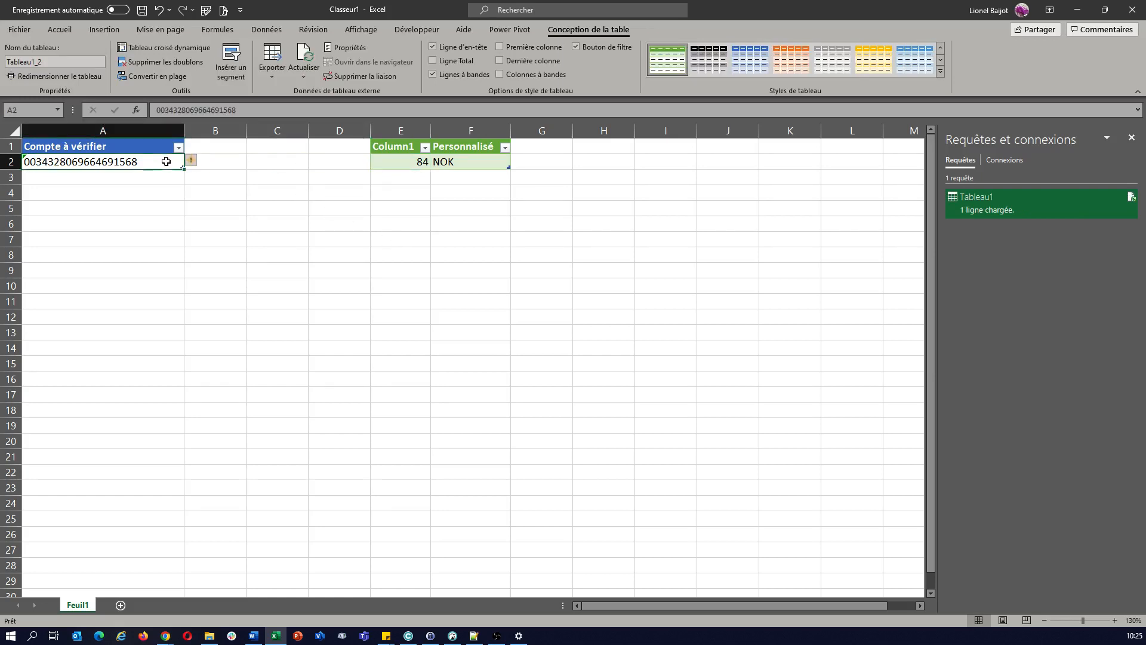
{"action": "left_click", "coordinate": [254, 111]}
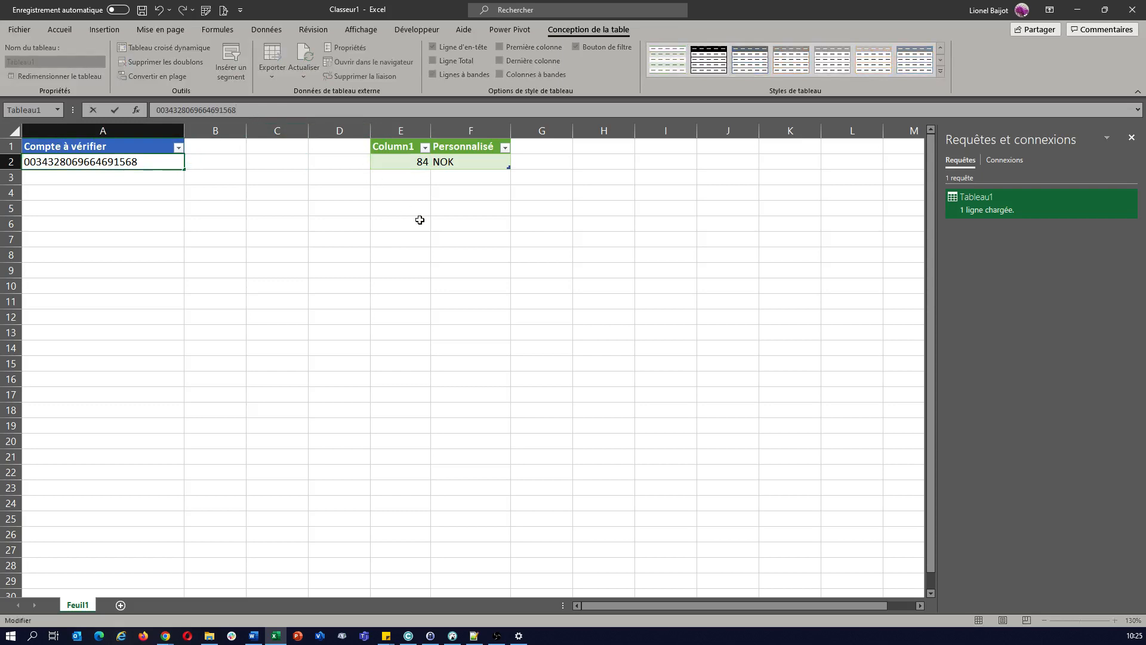
{"action": "key", "text": "BackSpace"}
{"action": "key", "text": "BackSpace"}
{"action": "key", "text": "BackSpace"}
{"action": "key", "text": "BackSpace"}
{"action": "key", "text": "BackSpace"}
{"action": "key", "text": "Return"}
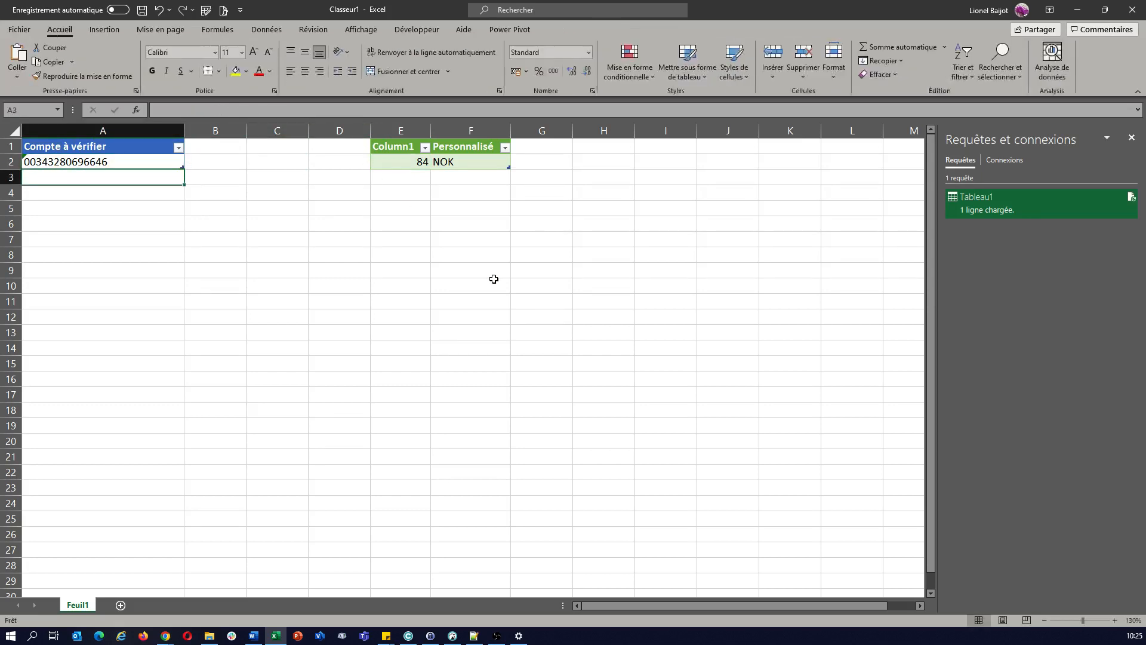
{"action": "left_click", "coordinate": [430, 163]}
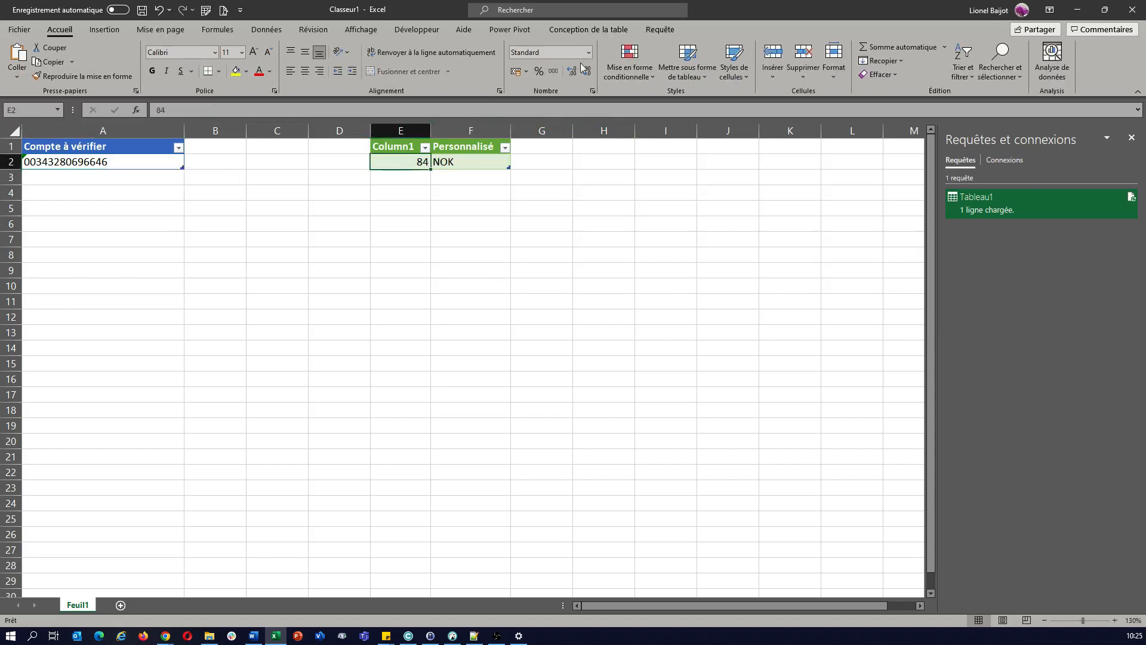
{"action": "left_click", "coordinate": [605, 28]}
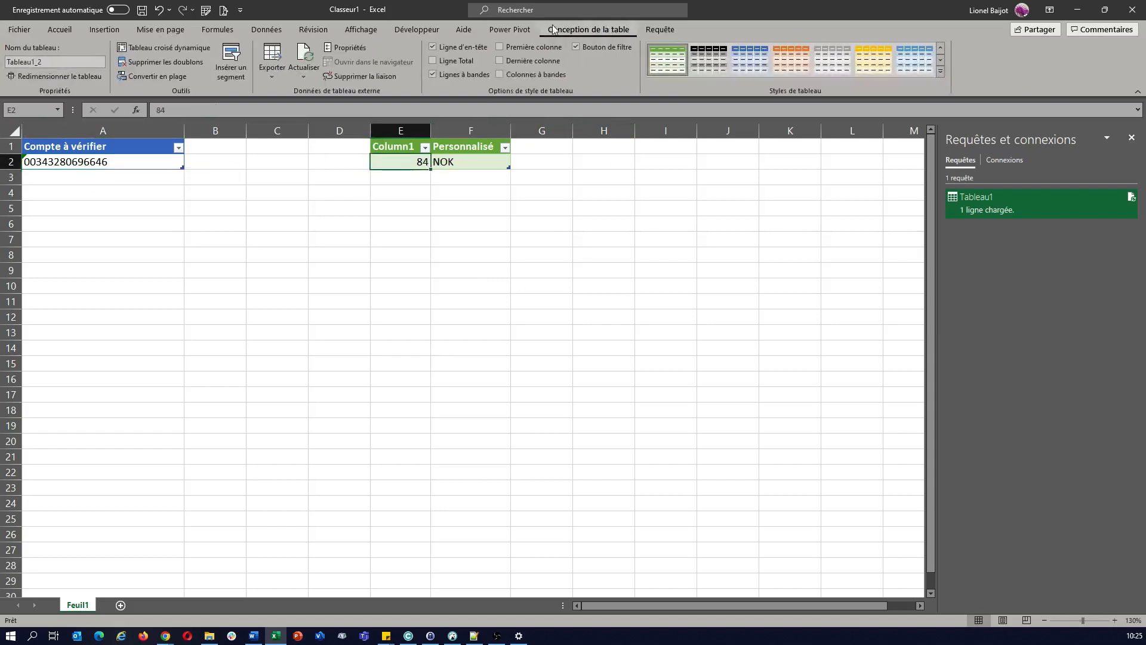
{"action": "left_click", "coordinate": [302, 55]}
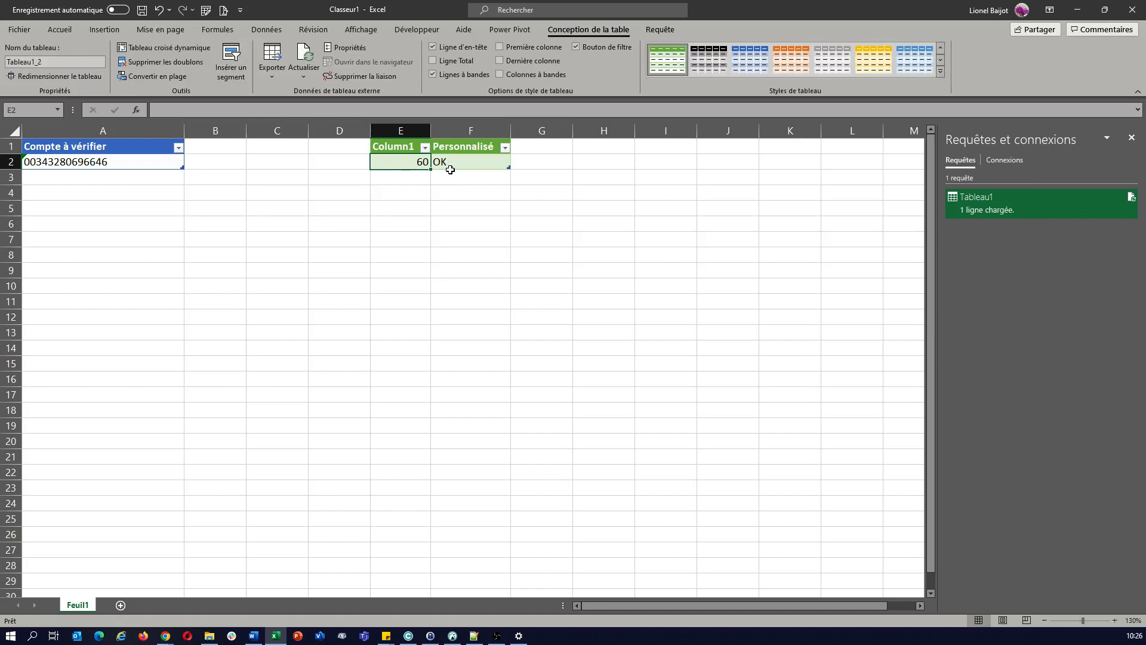
Reopen the Tableau1 query to examine the Index ajouté step, and close and load it back to the worksheet.
{"action": "double_click", "coordinate": [997, 210]}
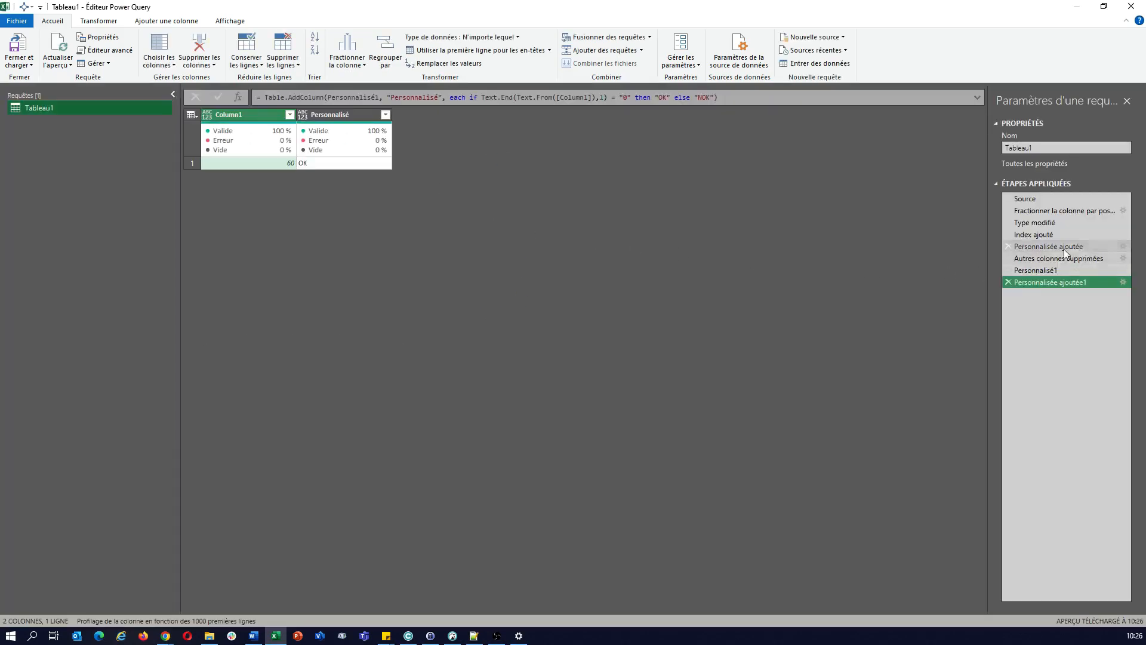
{"action": "left_click", "coordinate": [1043, 236]}
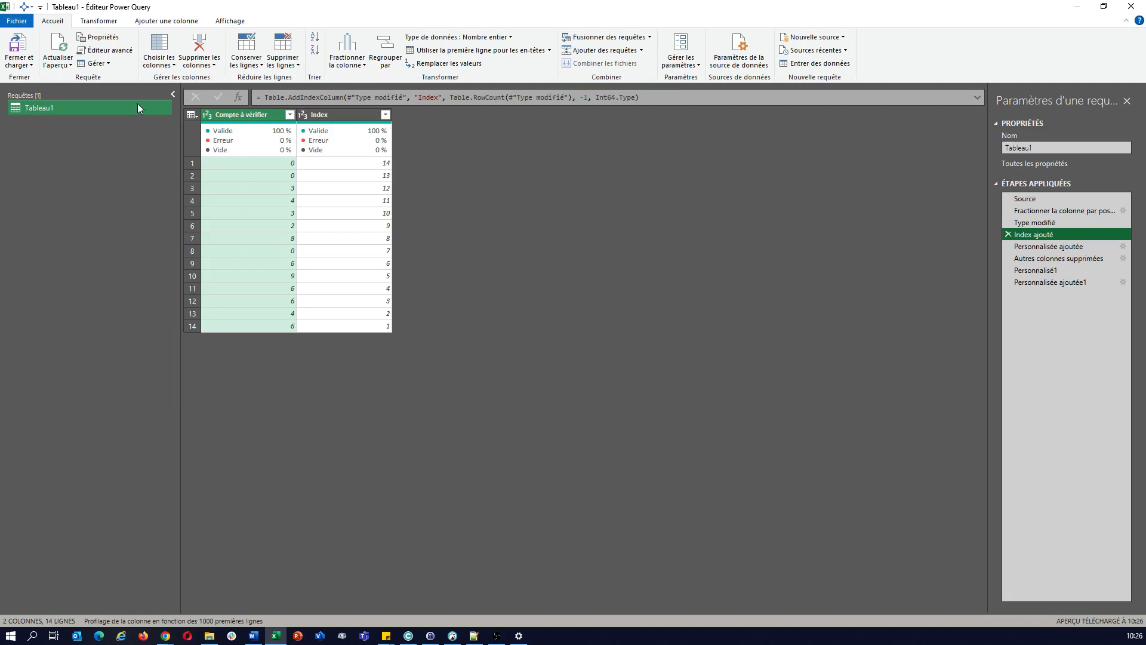
{"action": "left_click", "coordinate": [18, 48]}
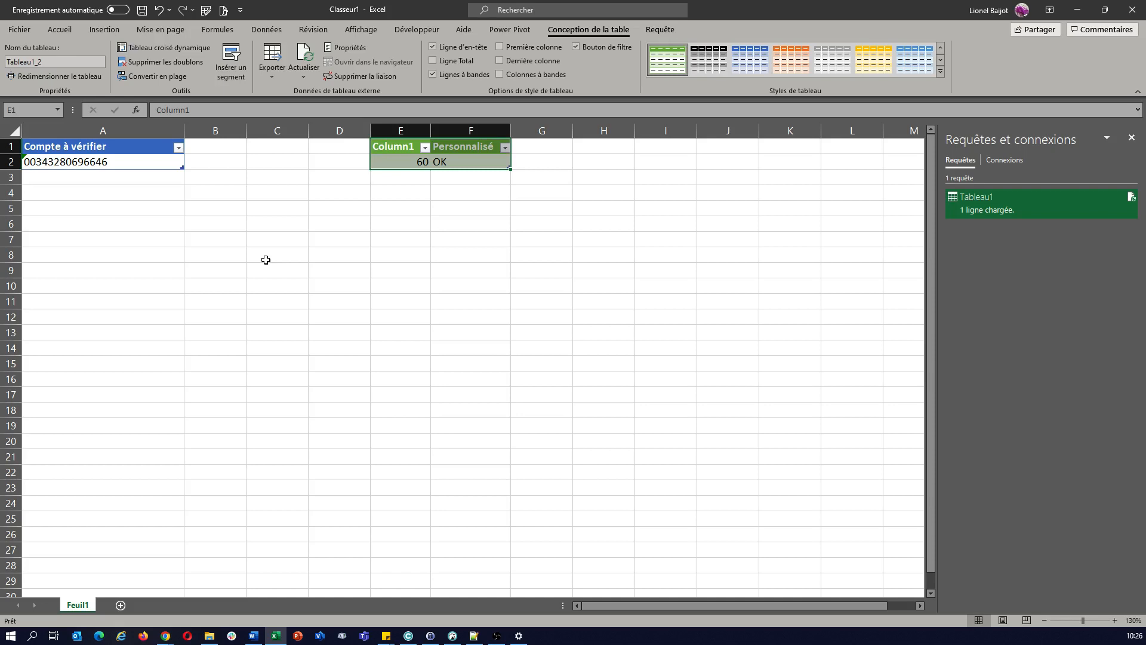
{"action": "left_click", "coordinate": [266, 260]}
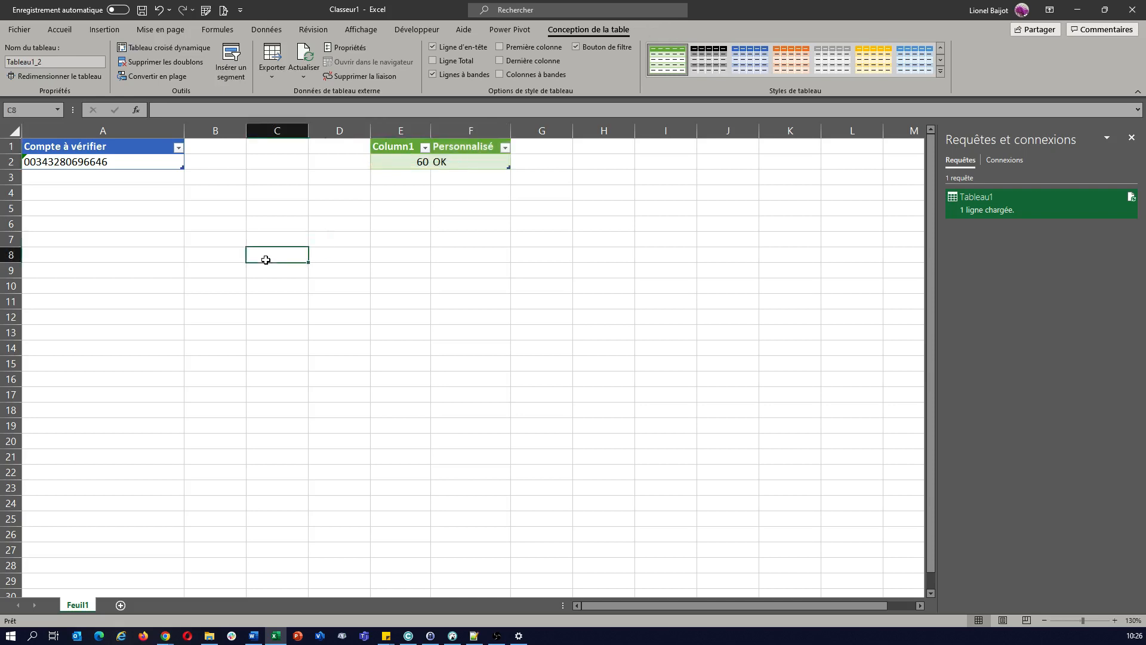